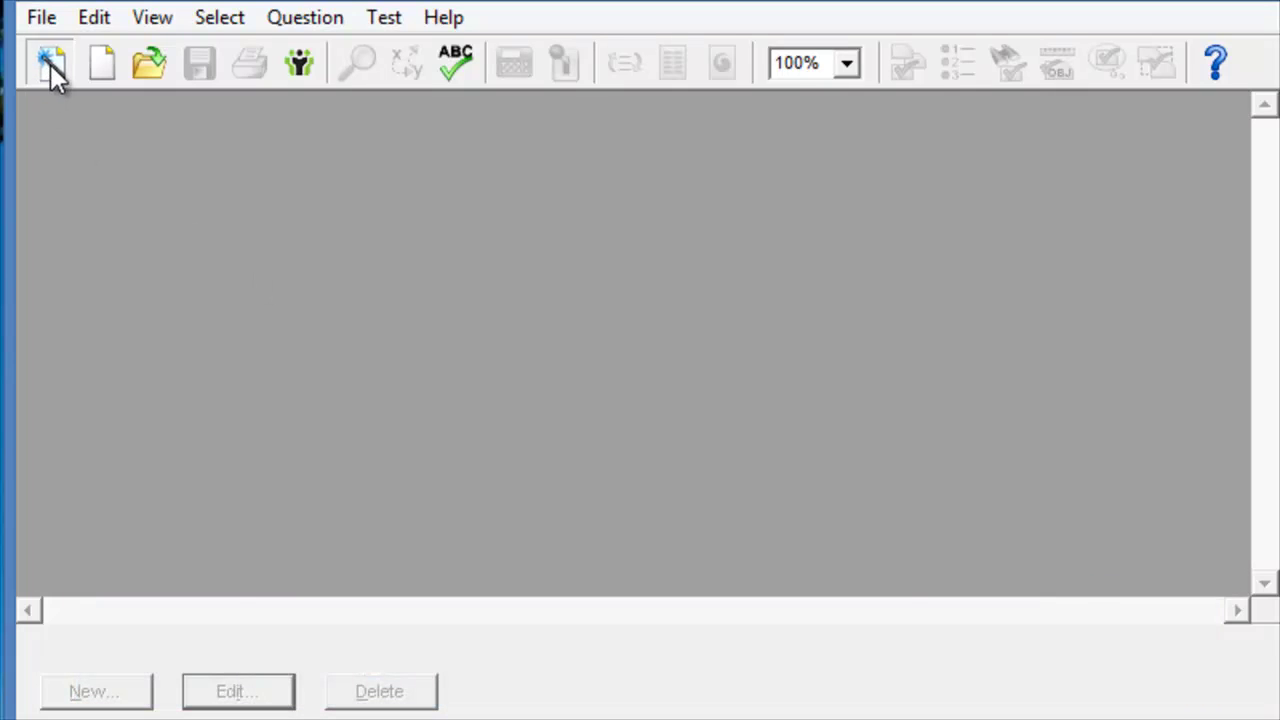
Step: Start a new test with the QuickTest Wizard and title it "Exam 1"
click(50, 64)
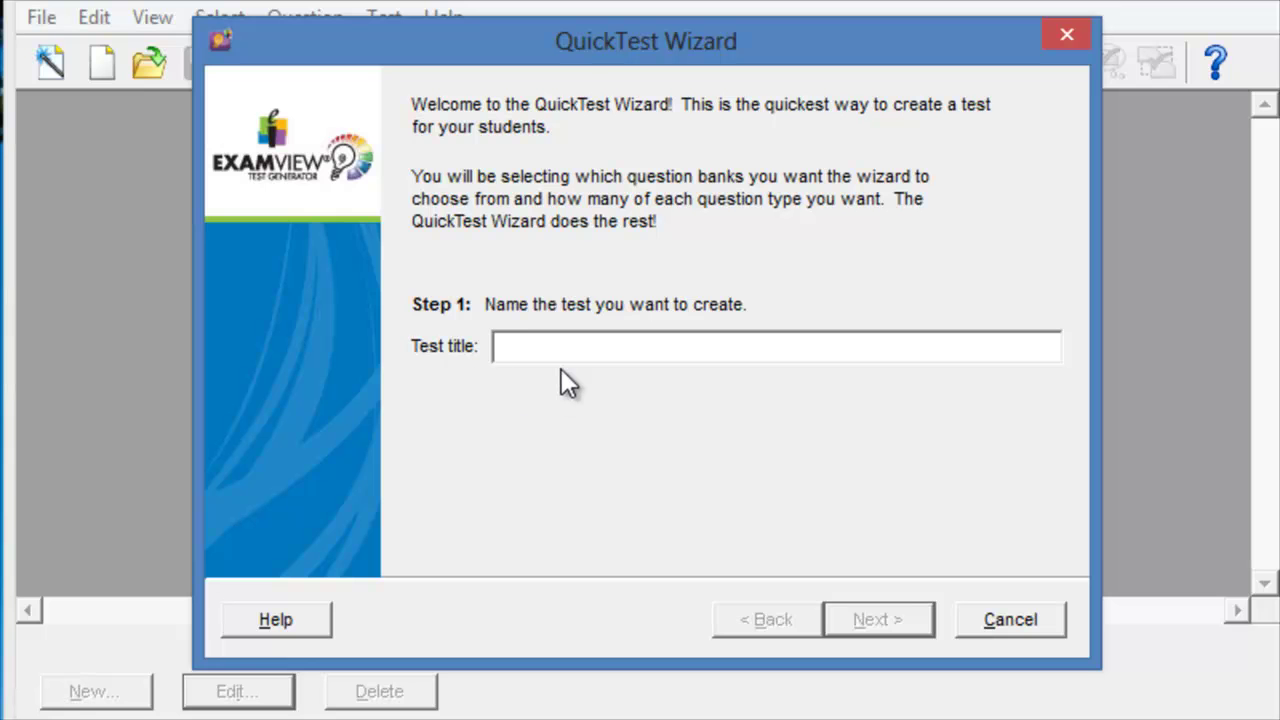
text(Exam 1)
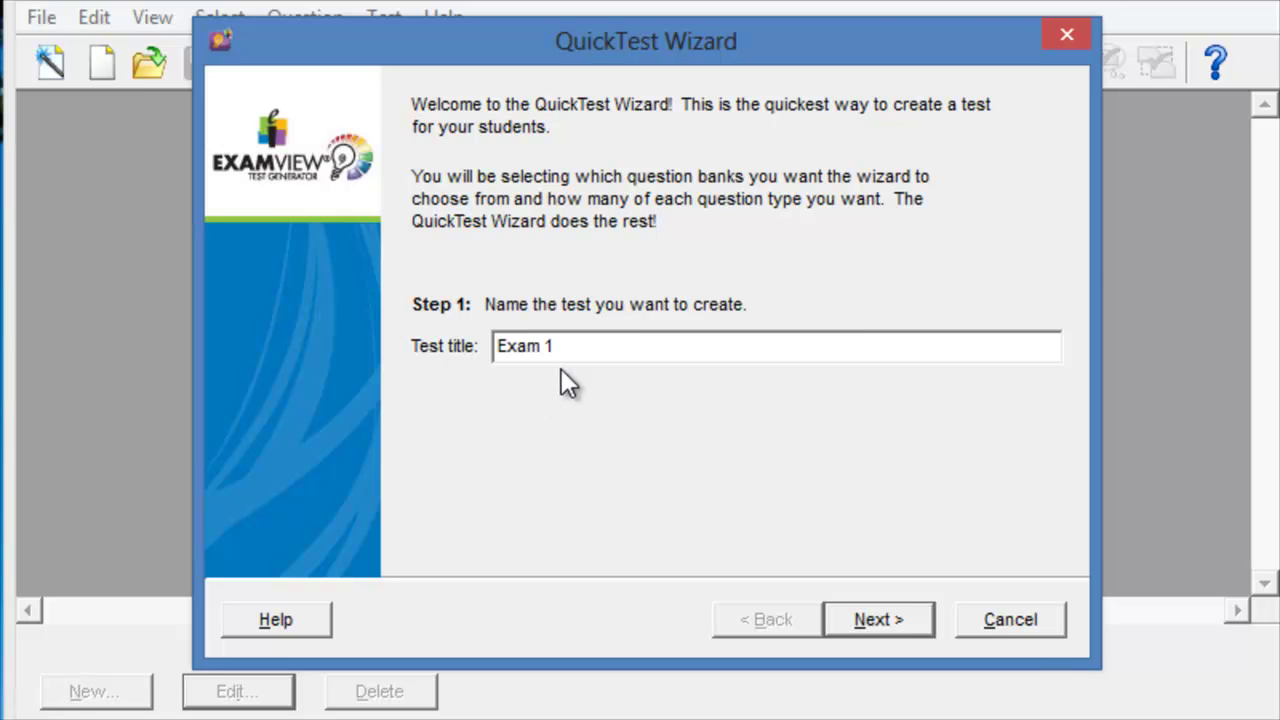
click(921, 620)
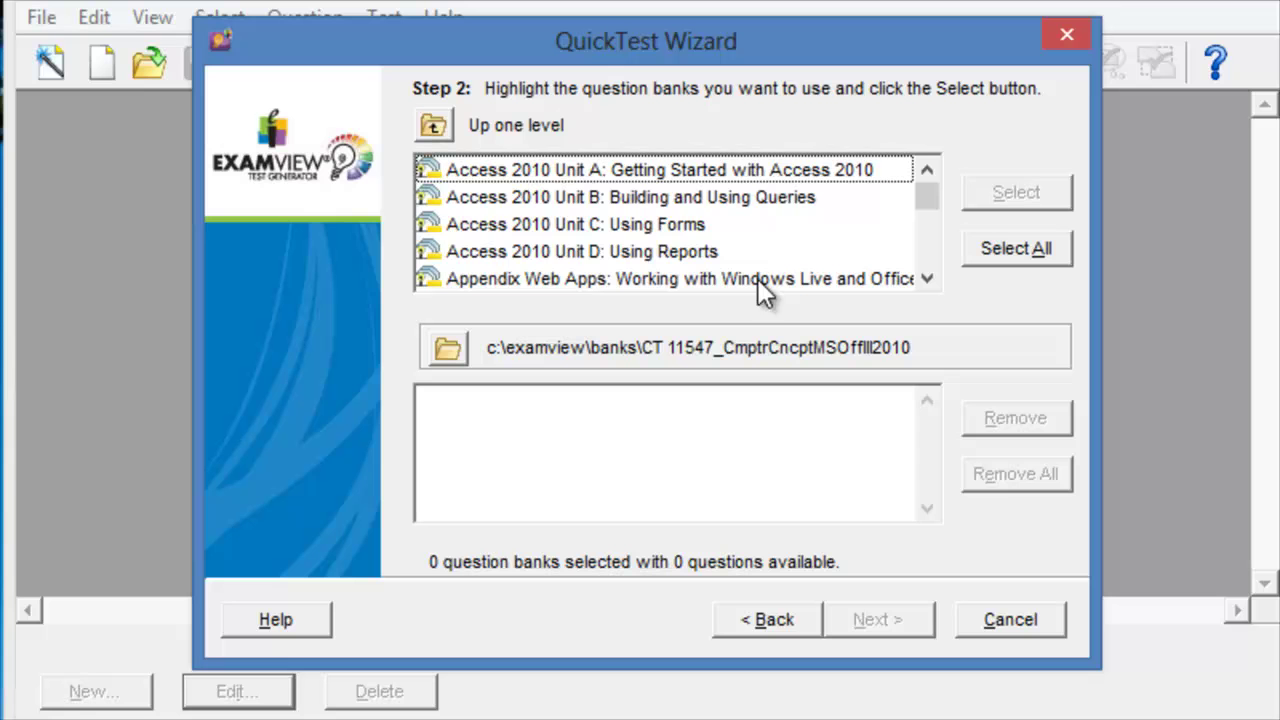
Step: Add the question bank "Unit C: Computer Software" as the test's only source and proceed to the question types
click(841, 225)
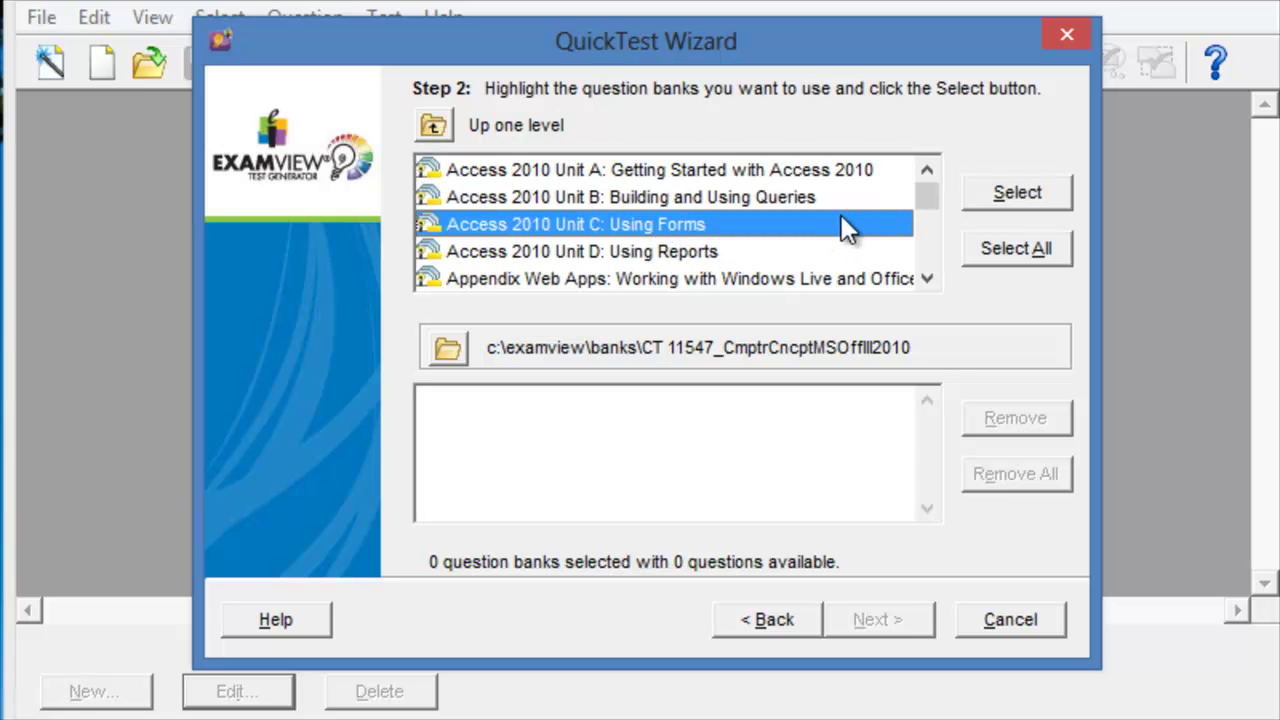
click(926, 279)
click(926, 279)
click(926, 279)
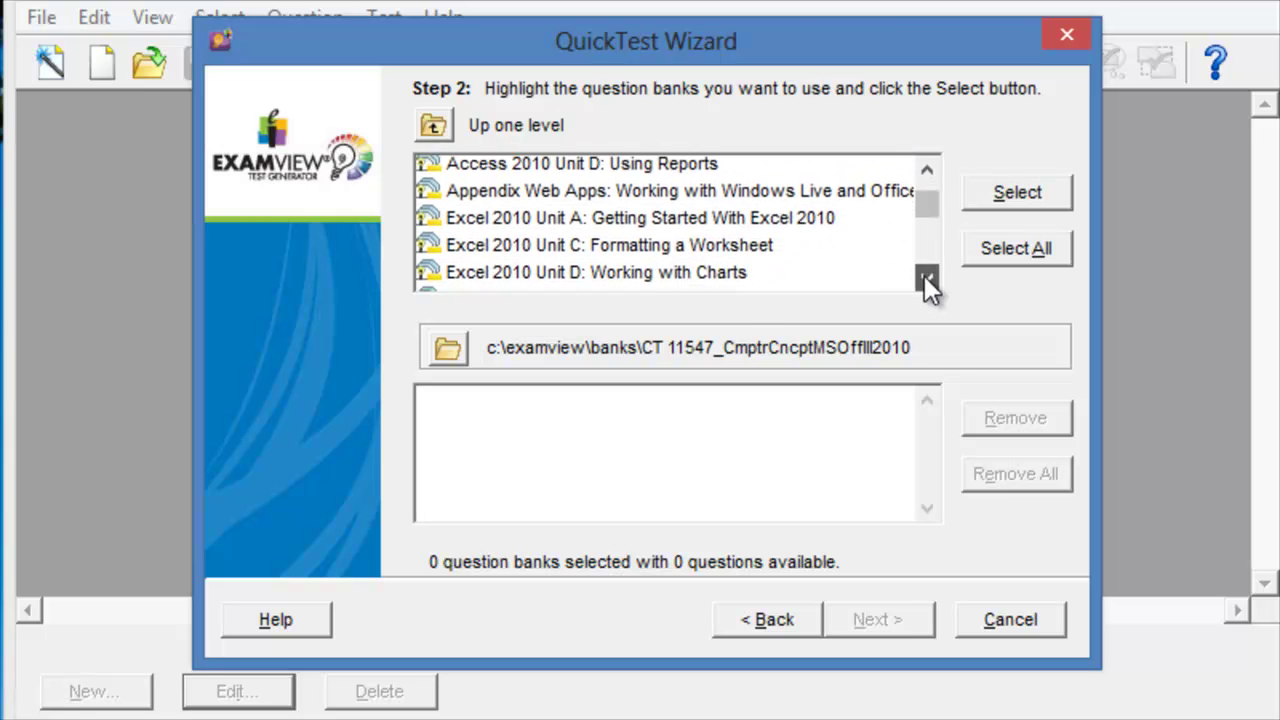
click(926, 279)
click(926, 279)
click(926, 279)
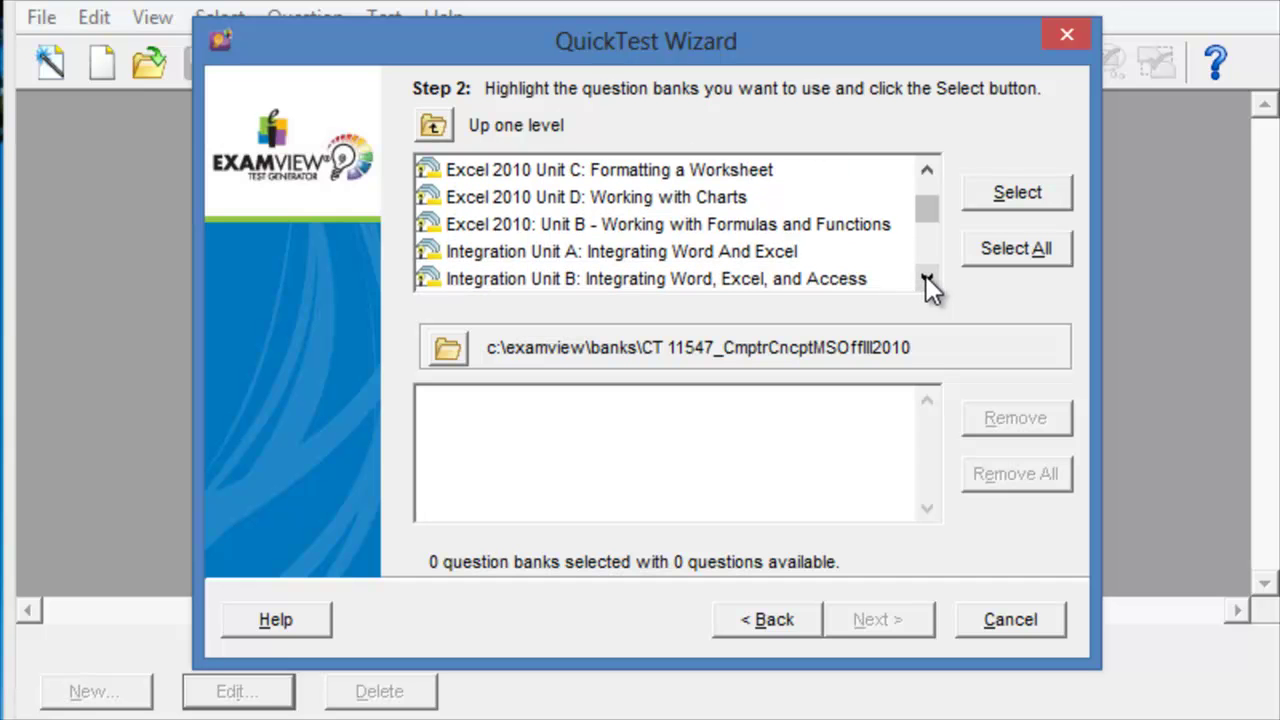
click(926, 279)
click(926, 279)
click(926, 279)
click(926, 279)
click(926, 279)
click(926, 279)
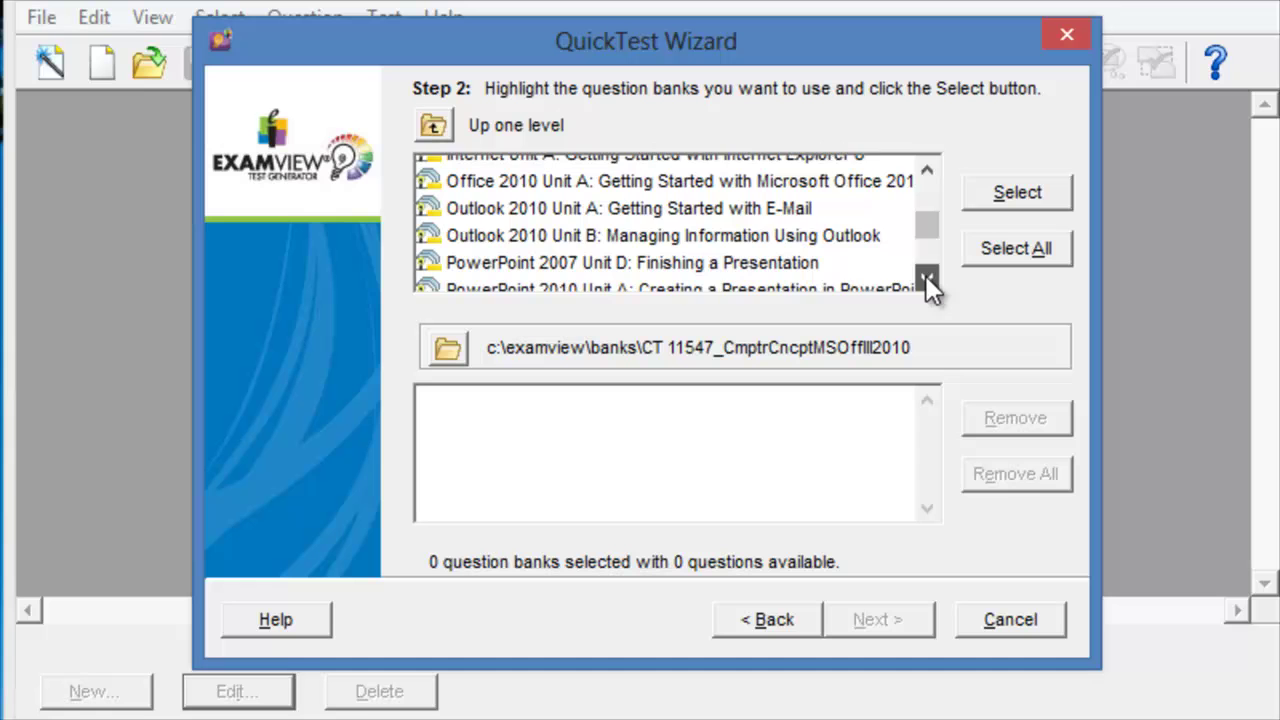
click(926, 279)
click(926, 279)
click(926, 279)
click(926, 279)
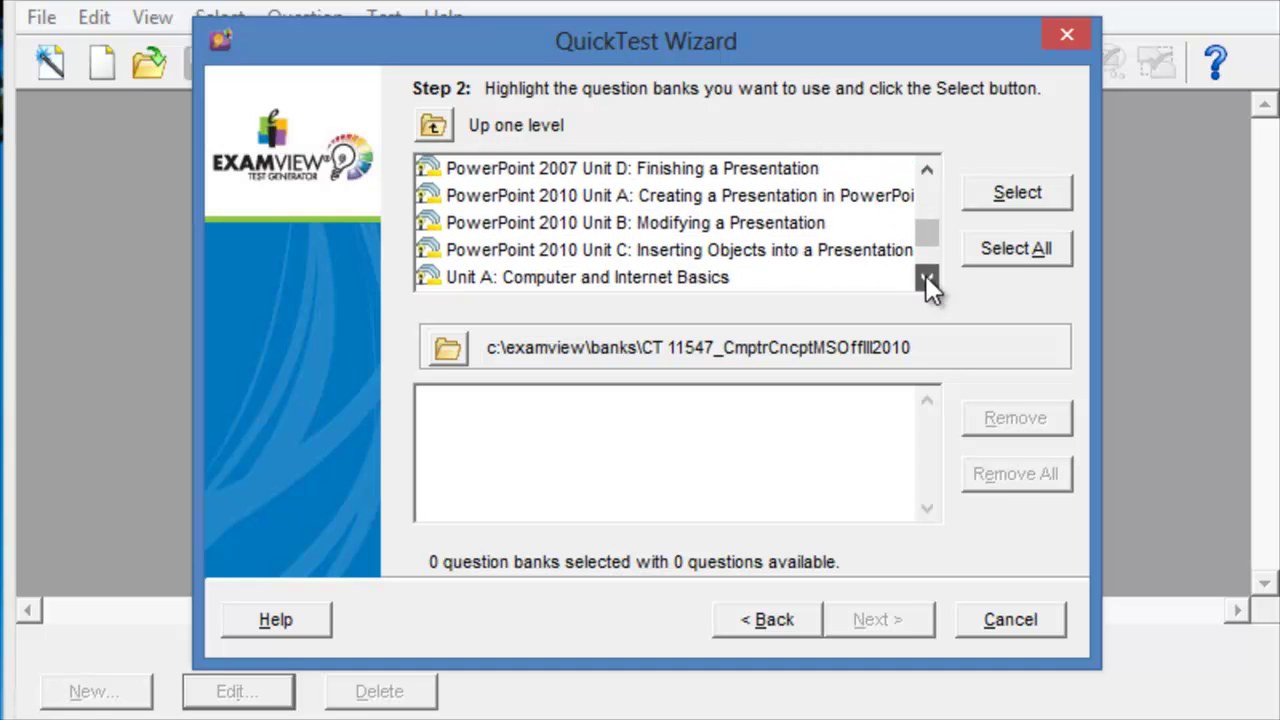
click(926, 279)
click(926, 279)
click(926, 279)
click(926, 279)
click(926, 279)
click(580, 197)
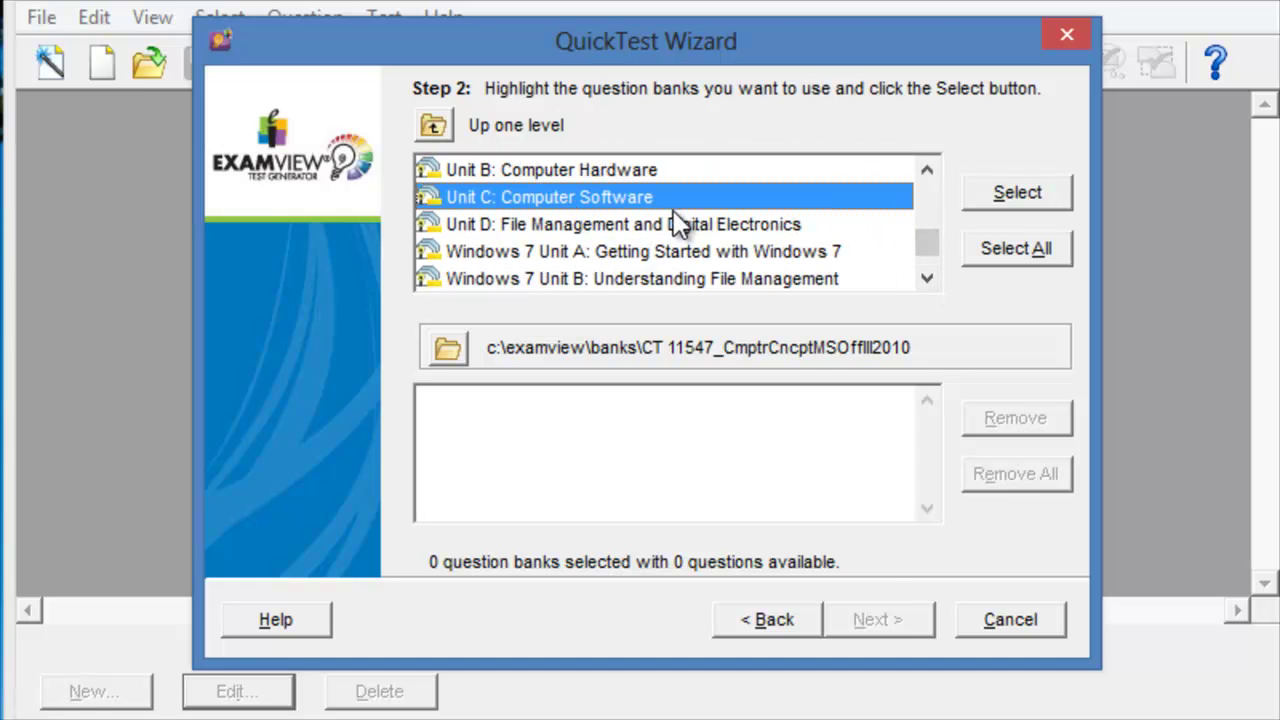
click(1018, 195)
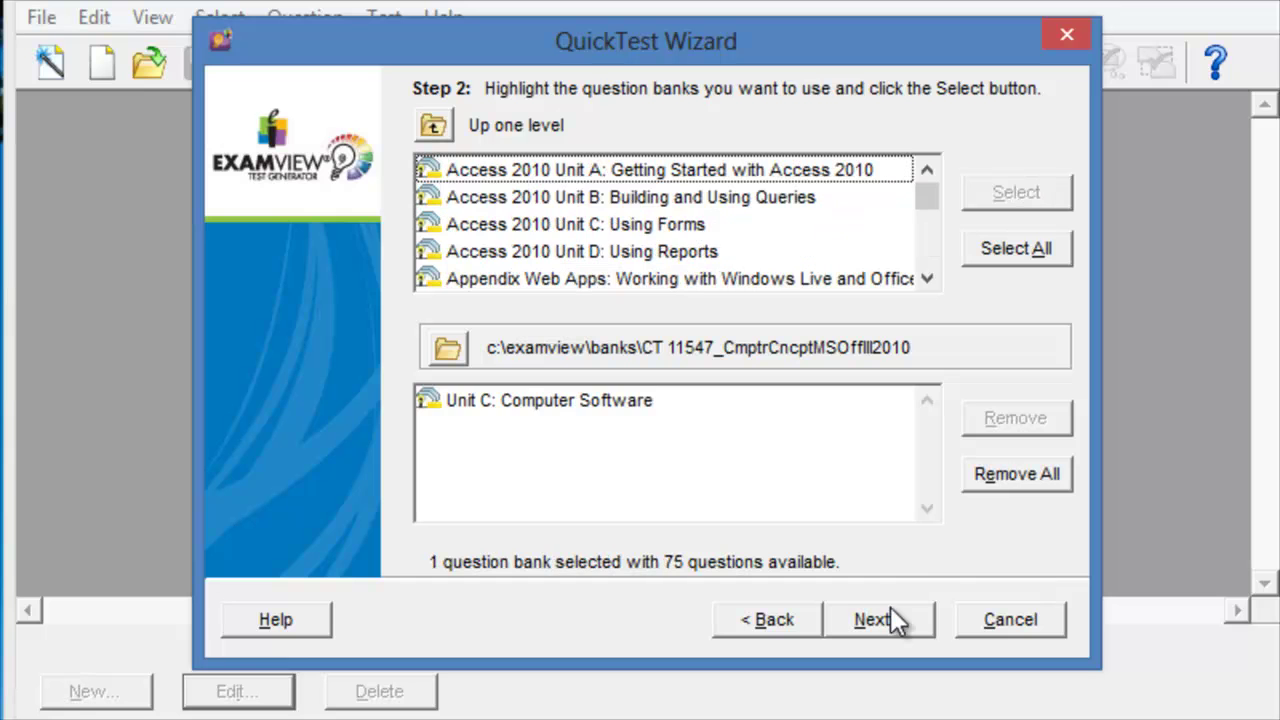
click(872, 620)
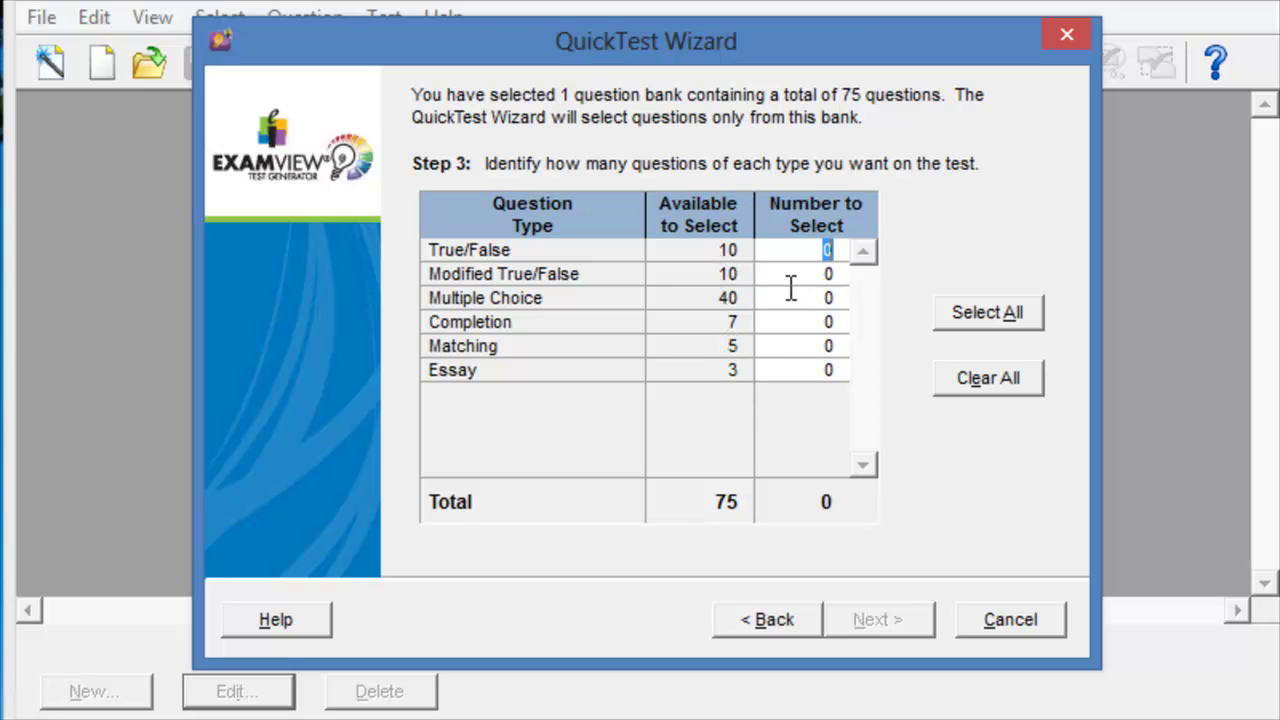
Step: Set the question counts to 5 True/False, 10 Modified True/False, 10 Multiple Choice and 1 Essay, and proceed to the summary
text(5)
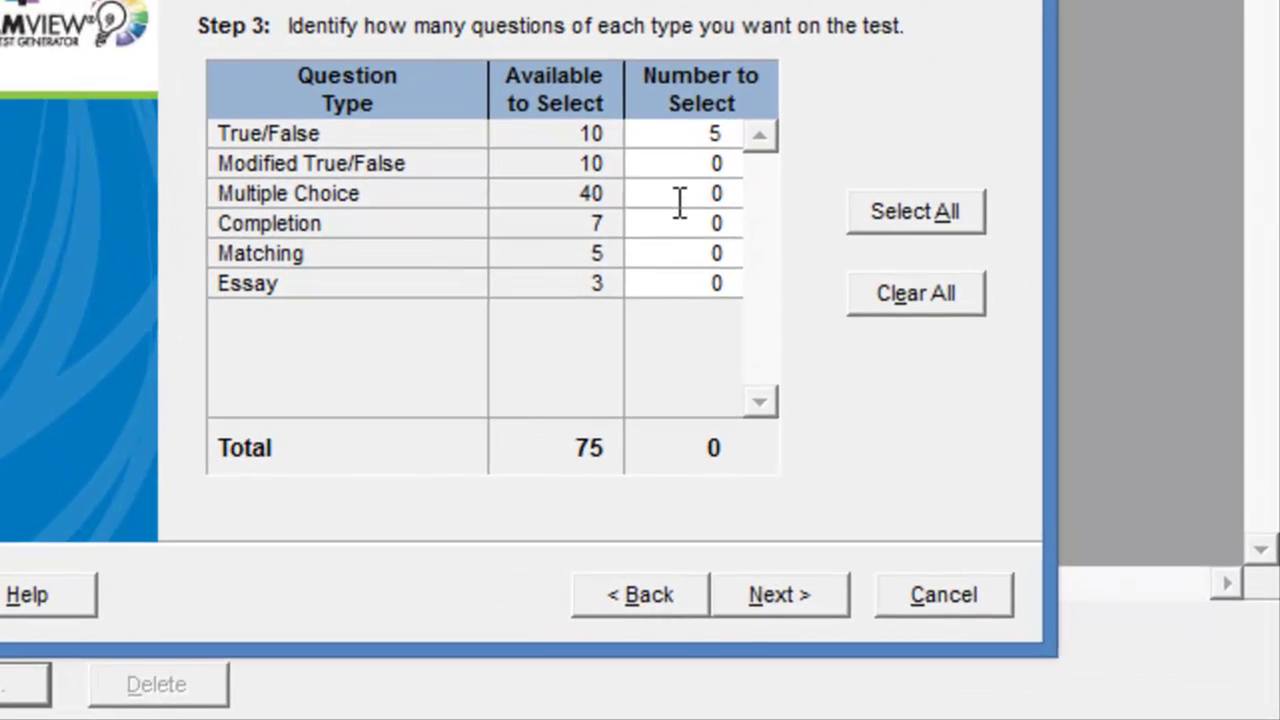
click(695, 164)
text(10)
click(674, 200)
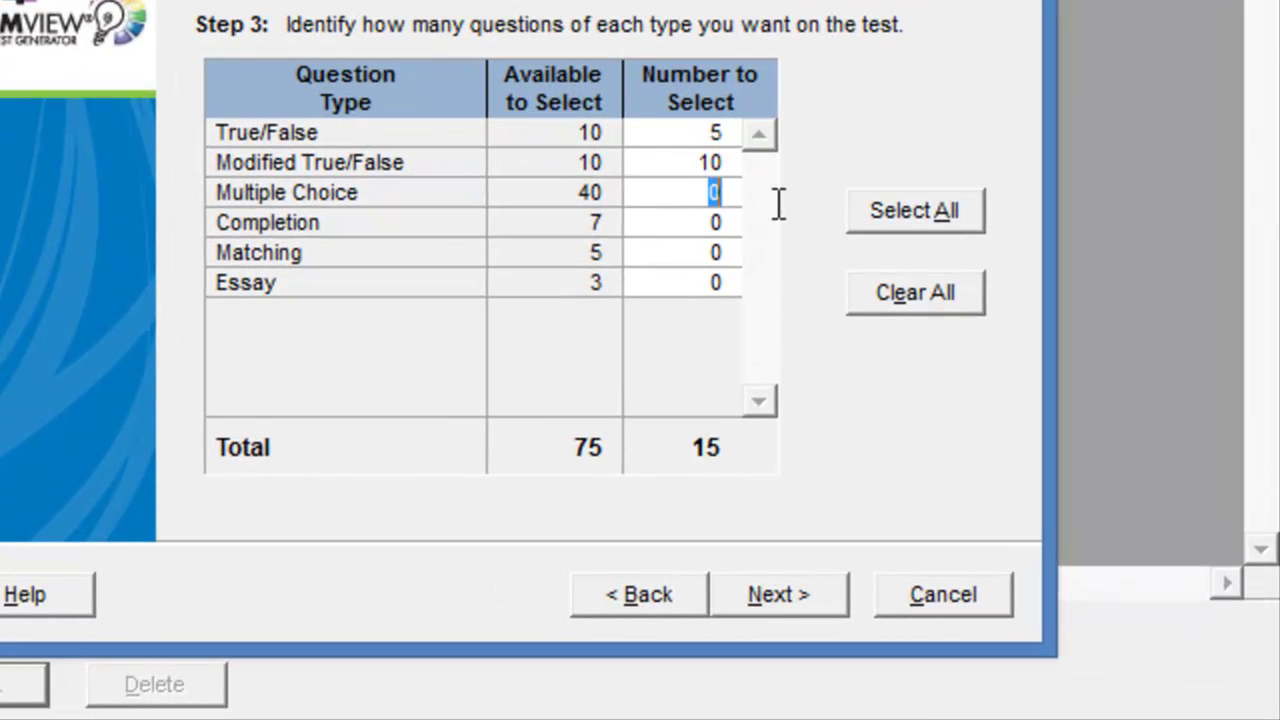
text(10)
click(718, 222)
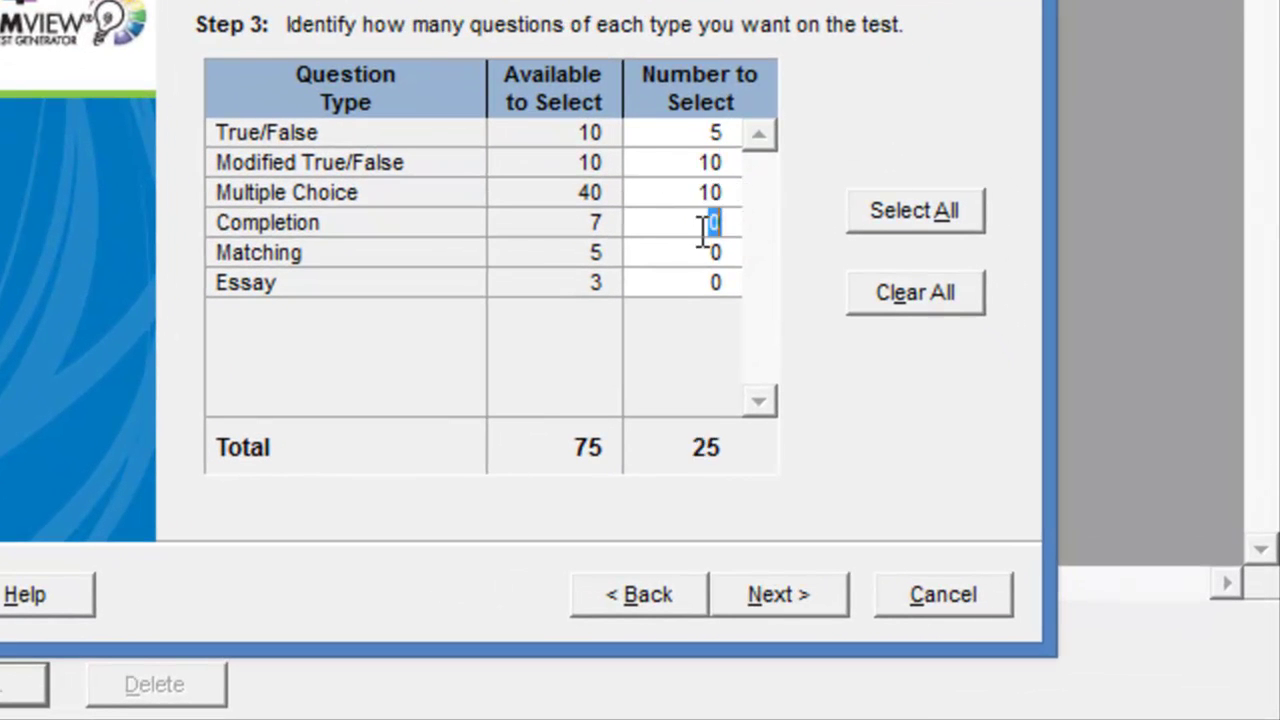
click(708, 282)
text(1)
click(793, 603)
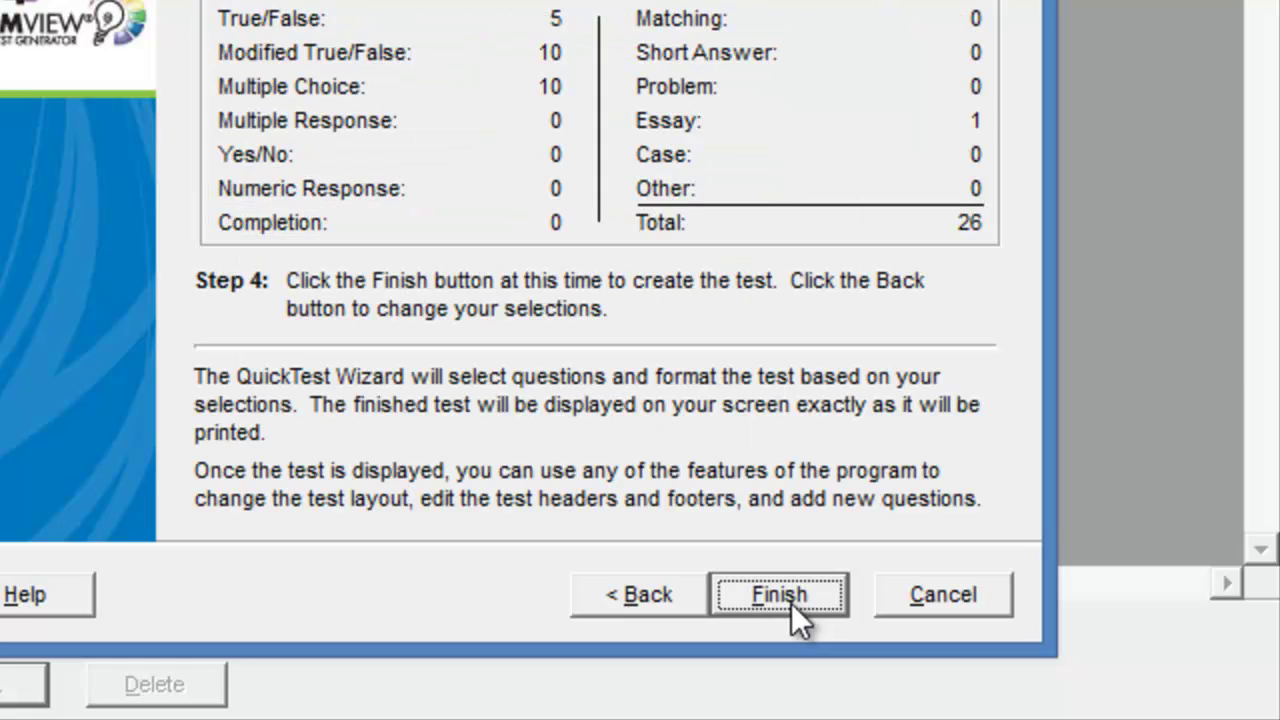
Step: Finish the wizard to generate the test and look through its True/False and Modified True/False questions
click(776, 600)
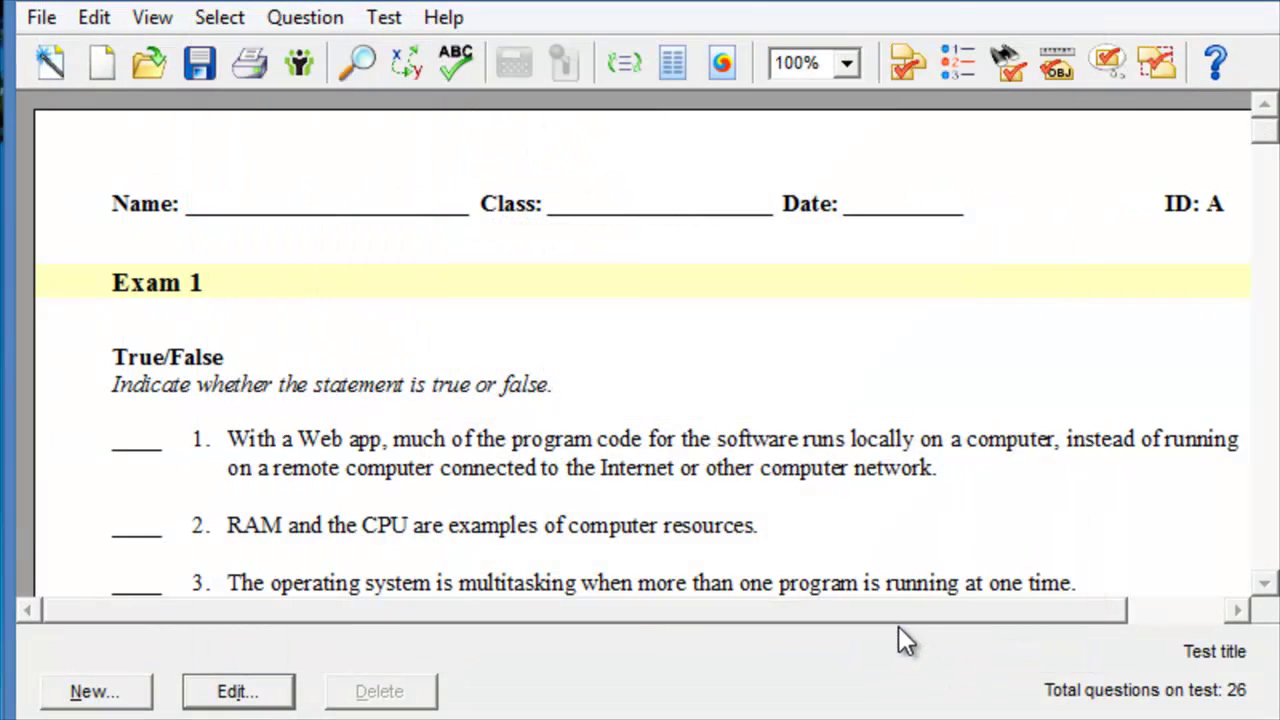
scroll(767, 370, down, 8)
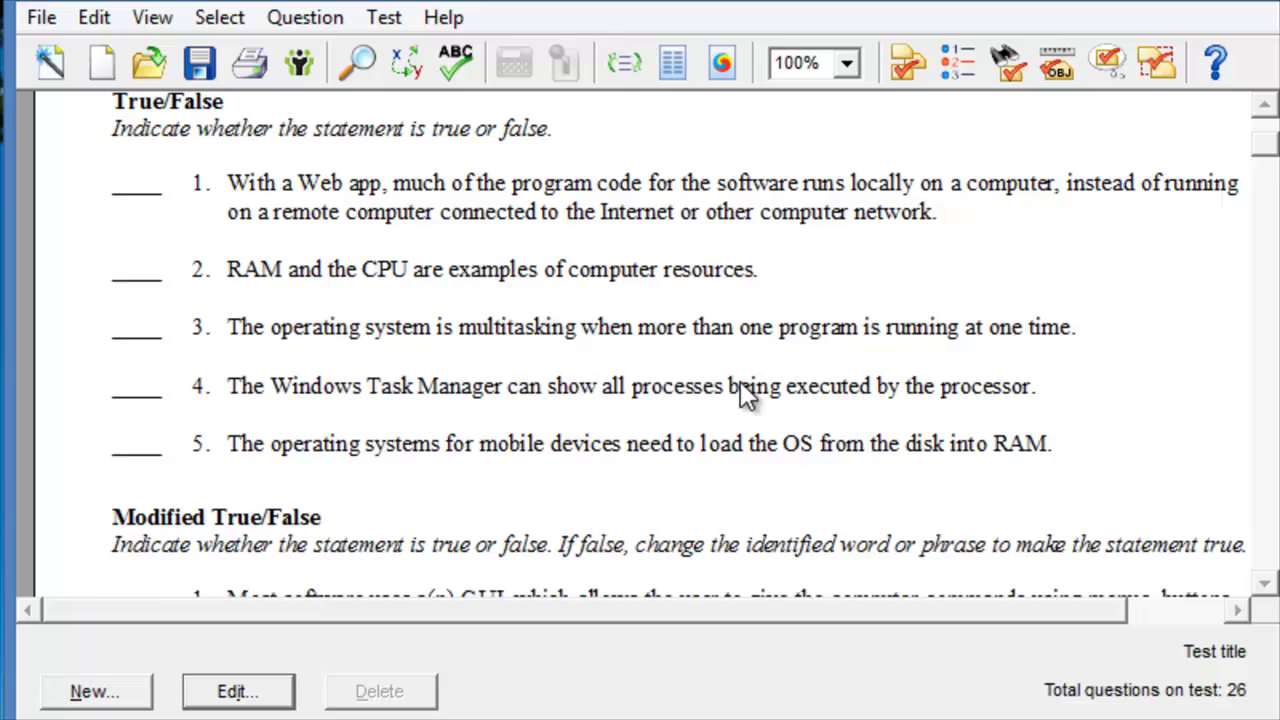
scroll(779, 390, up, 8)
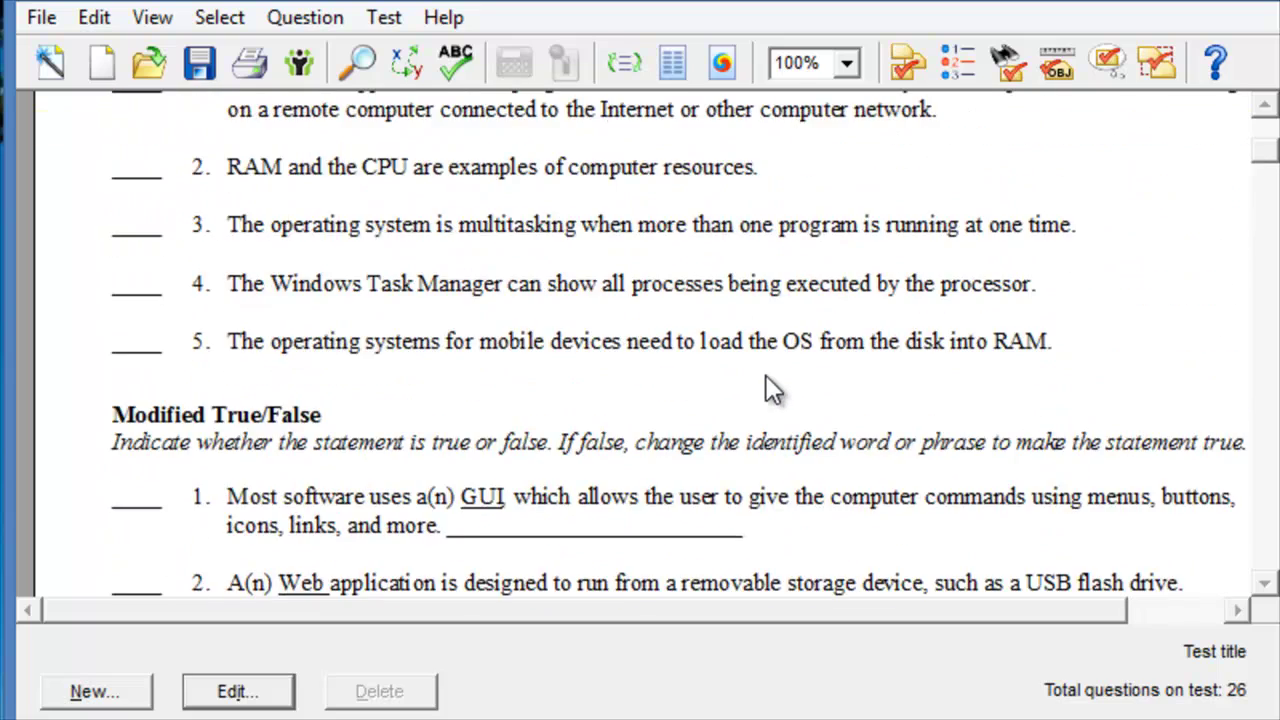
scroll(674, 422, down, 3)
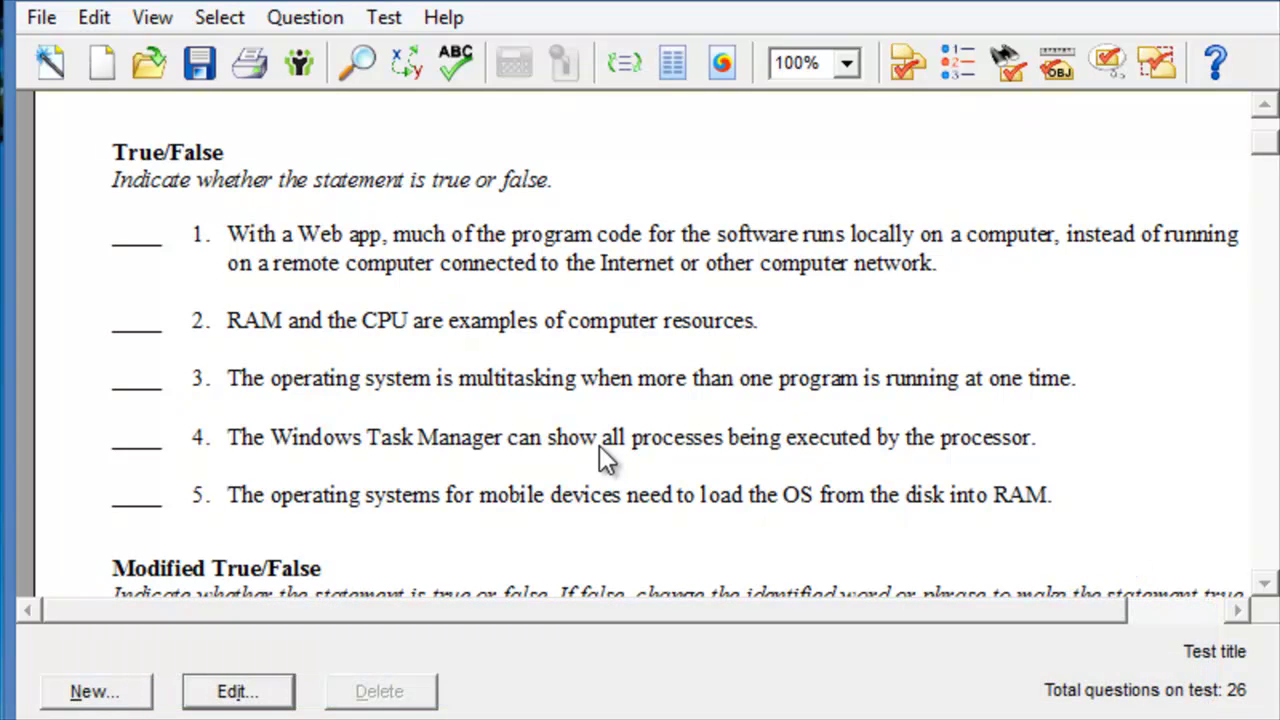
Step: Export the test in Blackboard 6.0-7.0 format, saving it as "Exam 1" in the Tests folder of ExamView
click(51, 23)
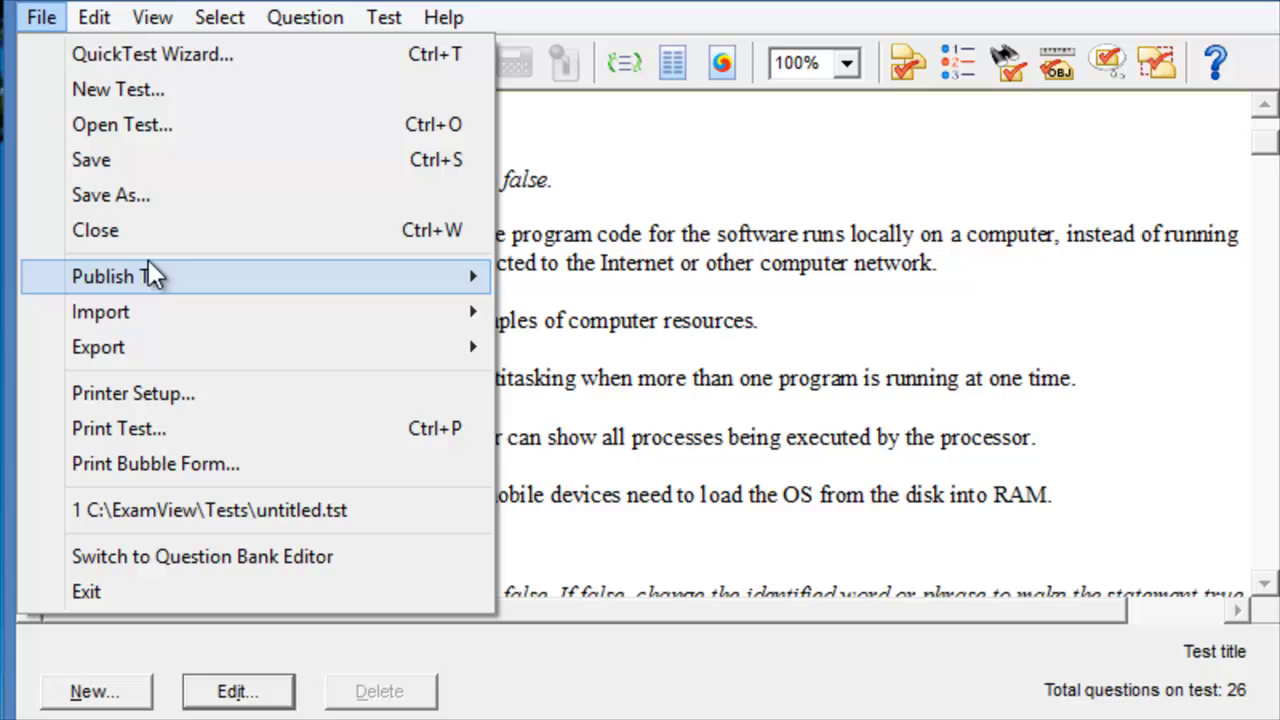
mouse_move(142, 345)
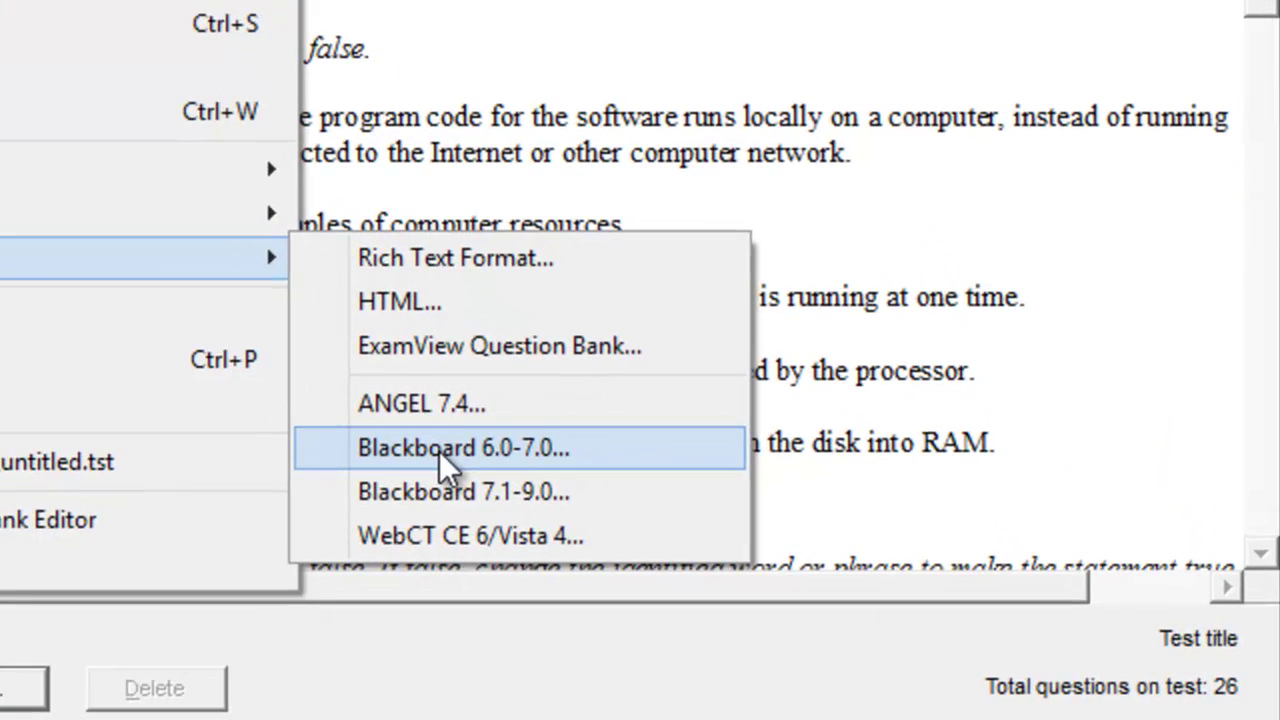
click(607, 501)
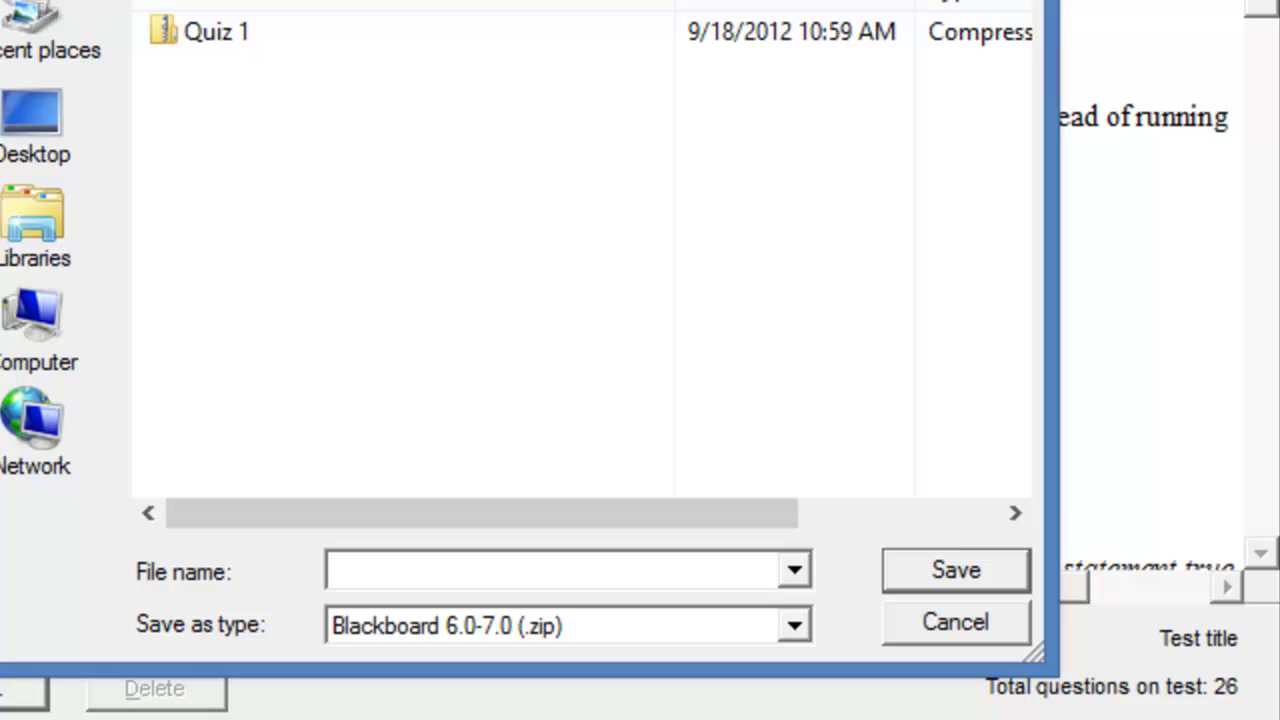
click(600, 2)
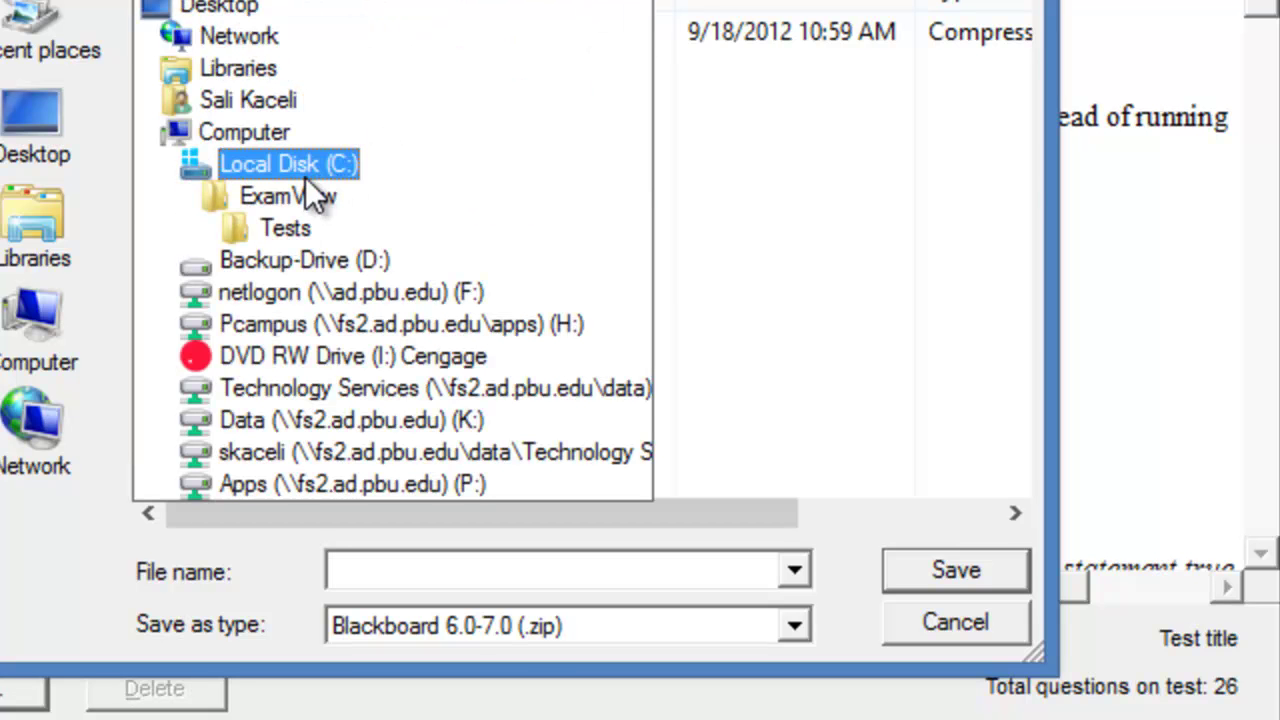
click(293, 231)
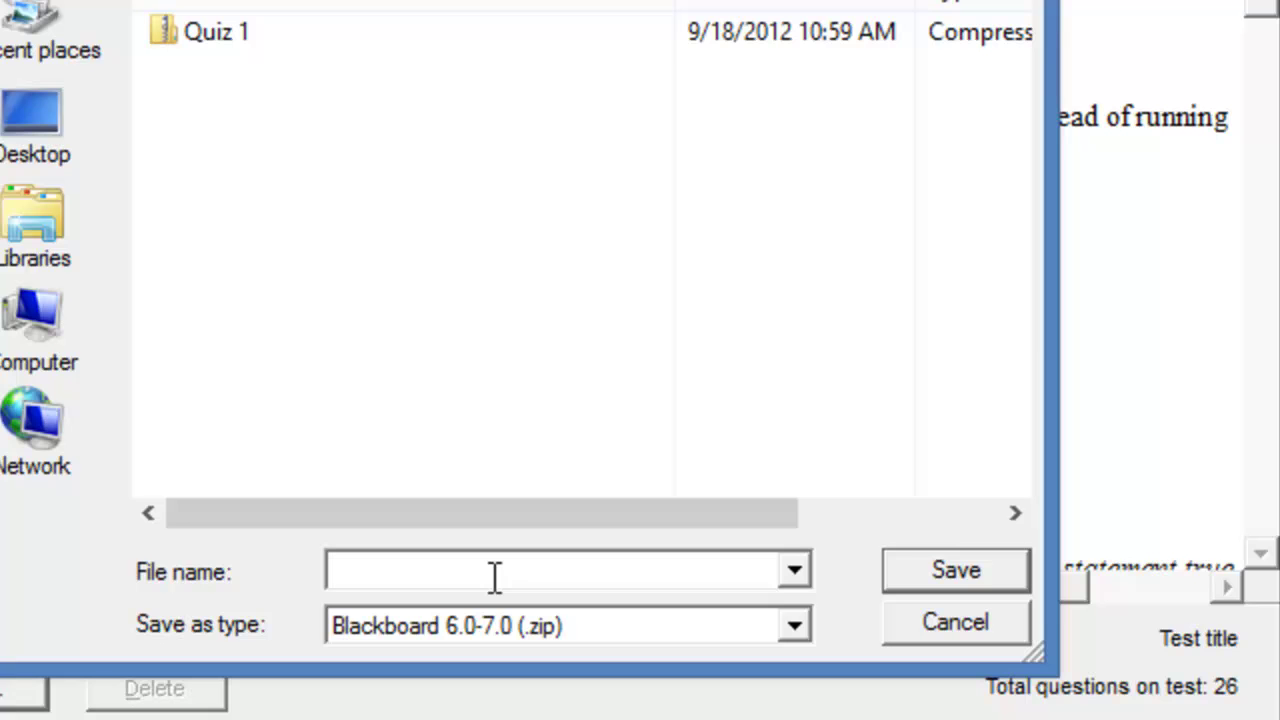
text(Exam 1)
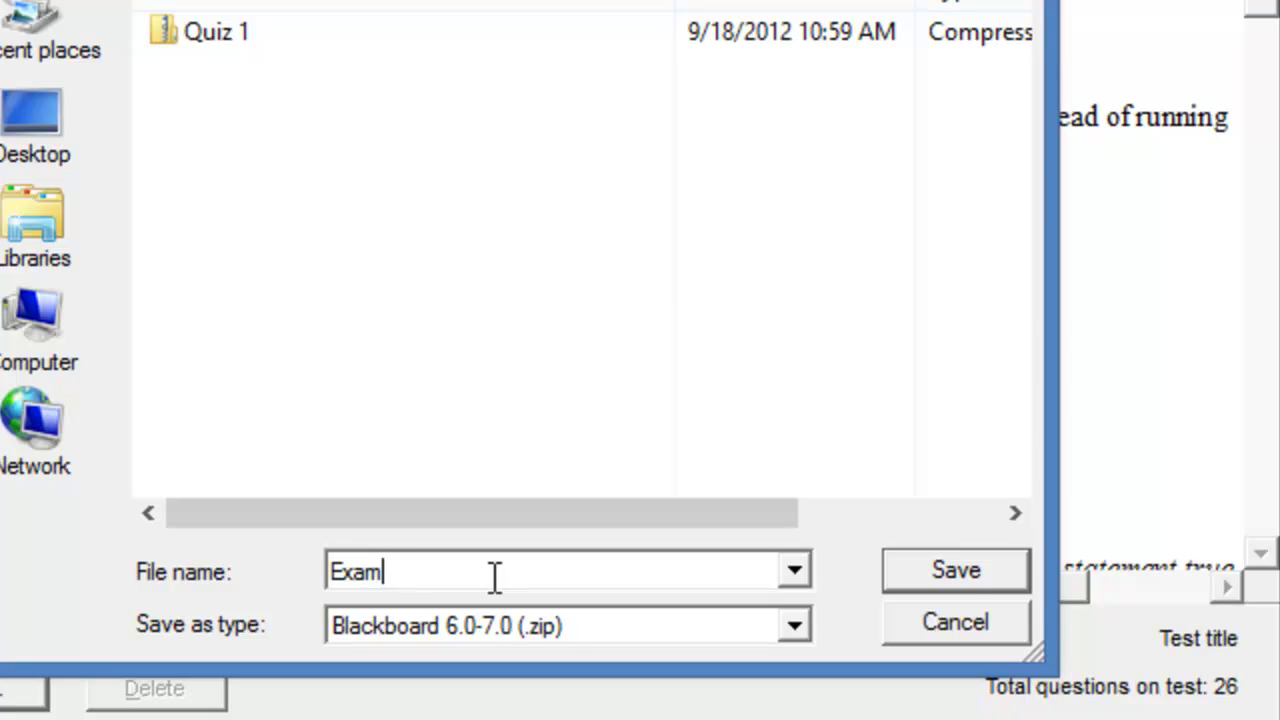
click(952, 575)
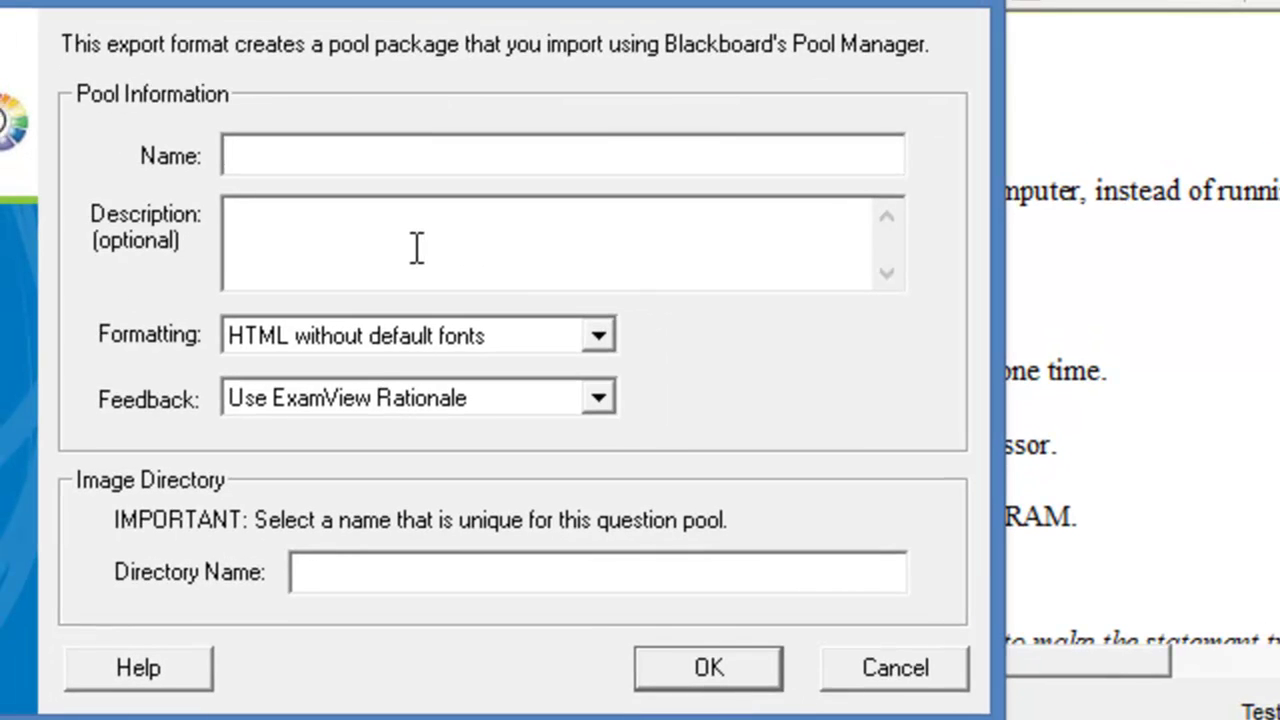
Step: Name the pool "Exam 1 Computer Hardware", describe it as "Hardware exam etc.", set the image directory to "Exam 1", and complete the export
text(Exam 1 Computer Hardware)
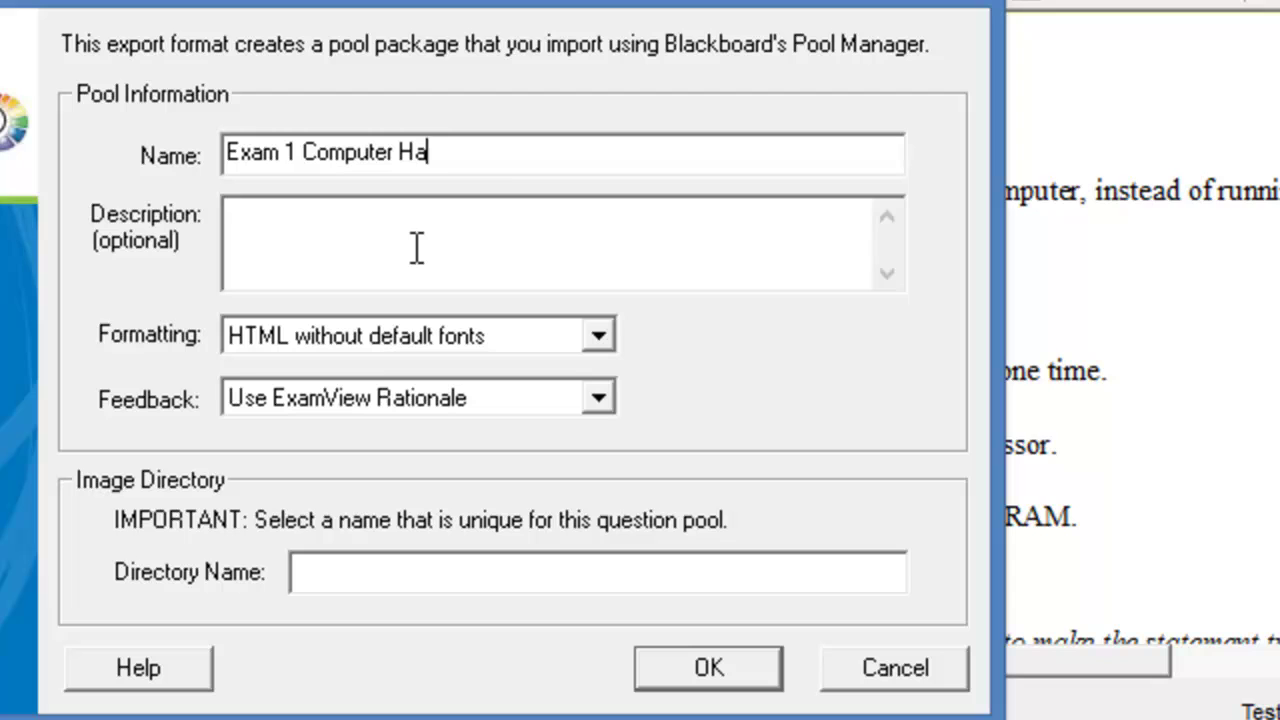
key(Tab)
text(Hardware exam etc.)
click(445, 573)
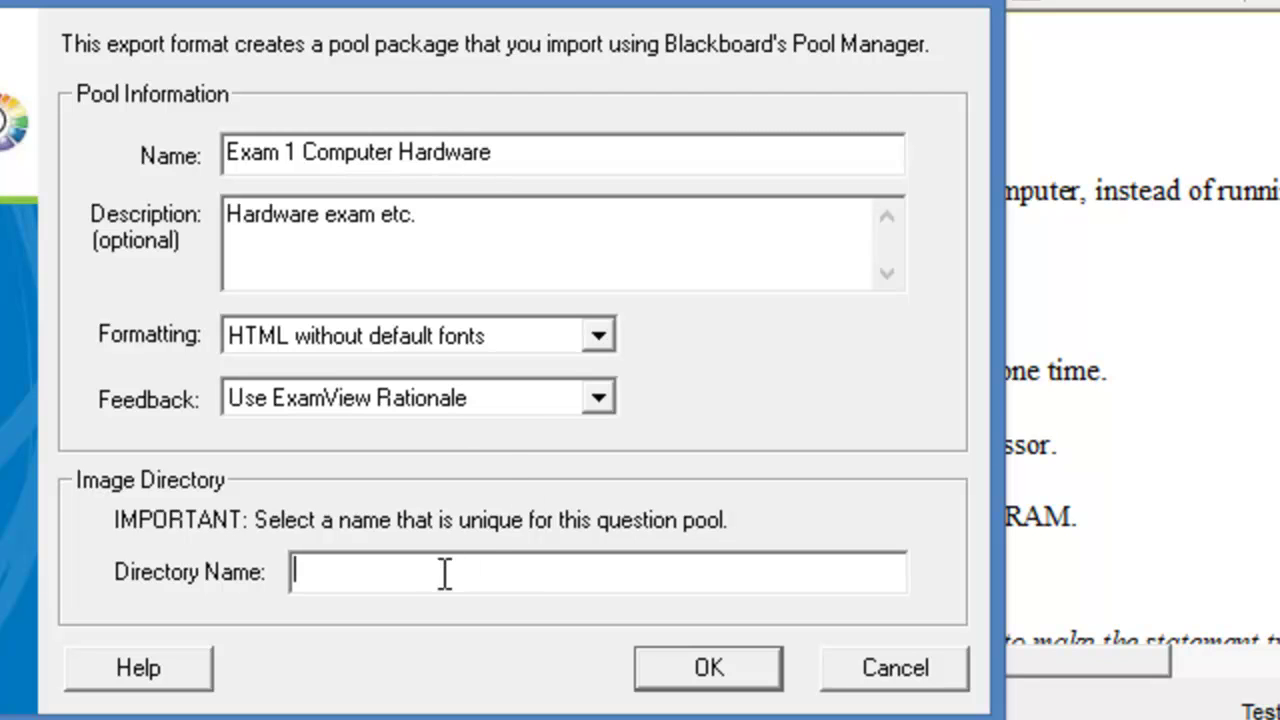
text(Exam 1)
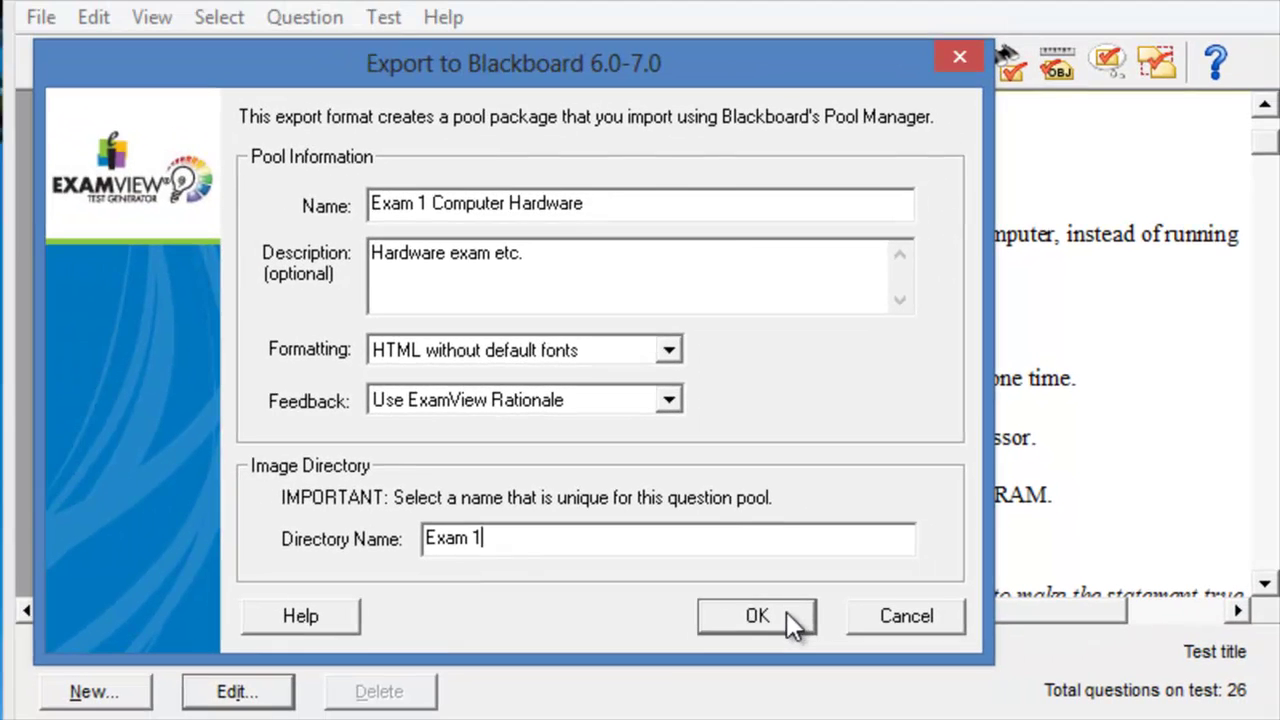
click(786, 614)
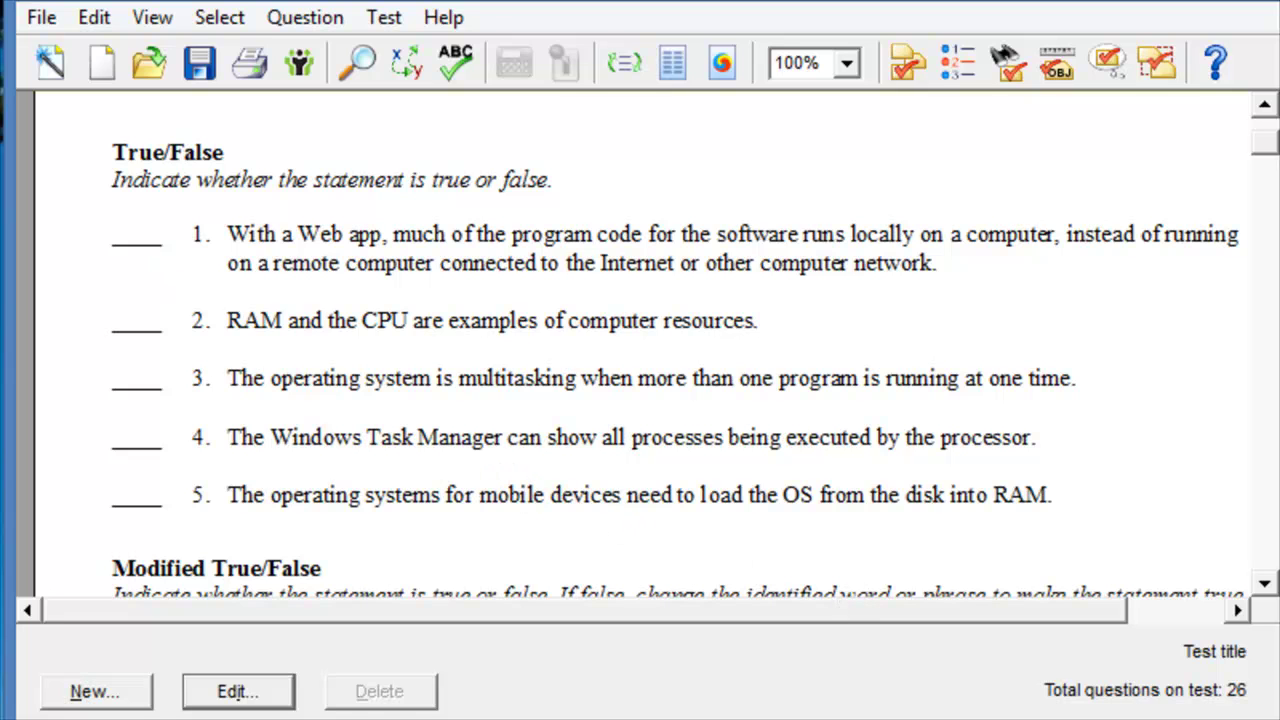
Step: Switch to File Explorer and open the Tests folder inside ExamView on the C: drive to locate the exported file
key(super+e)
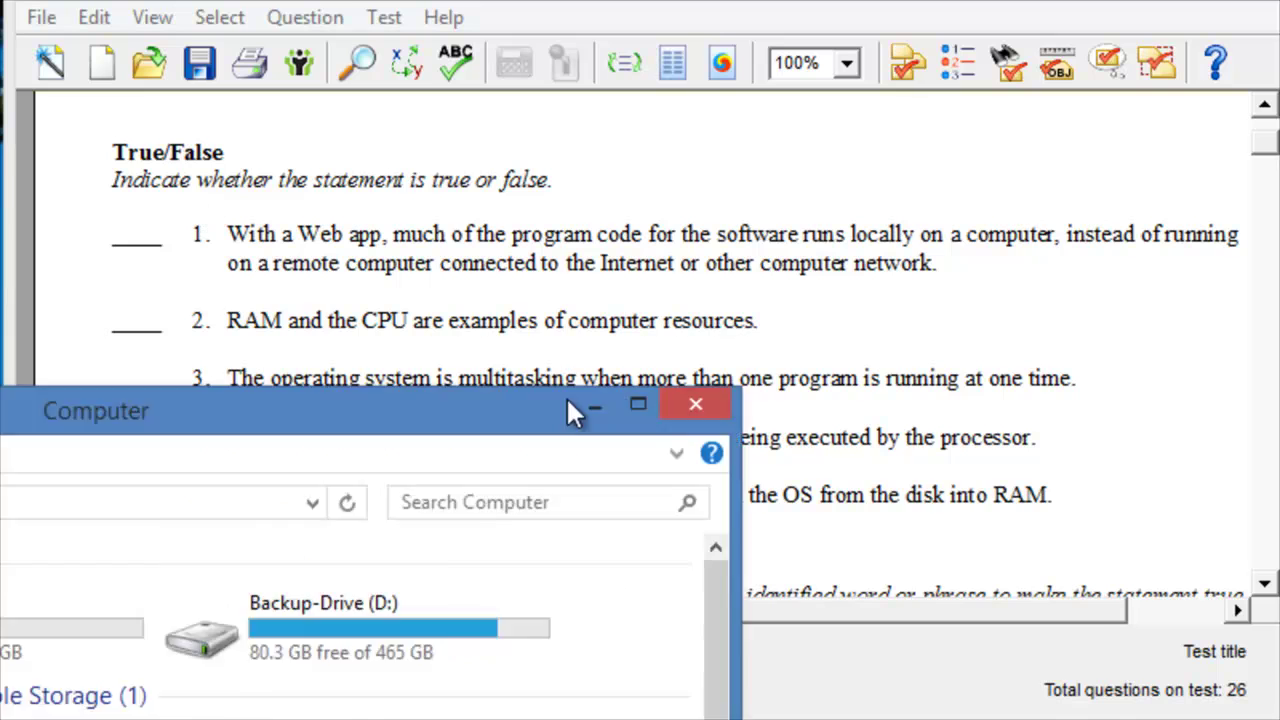
drag(566, 410, 1040, 180)
double_click(572, 394)
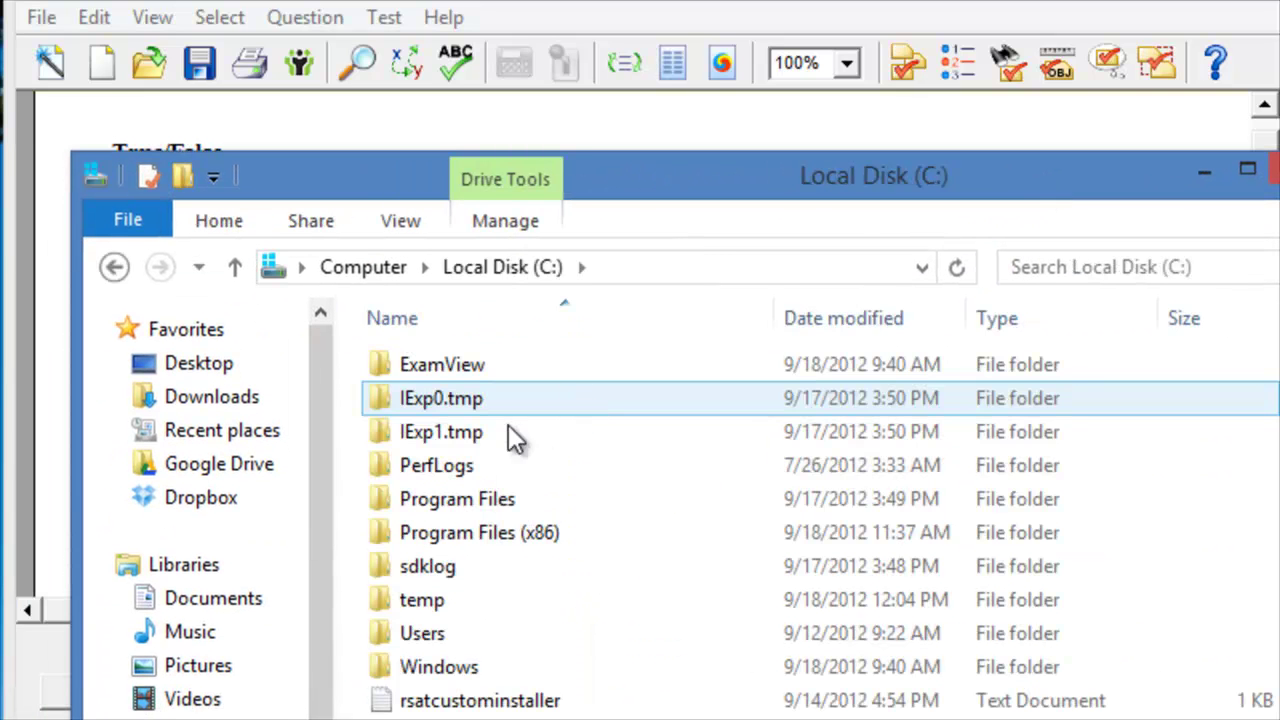
double_click(445, 365)
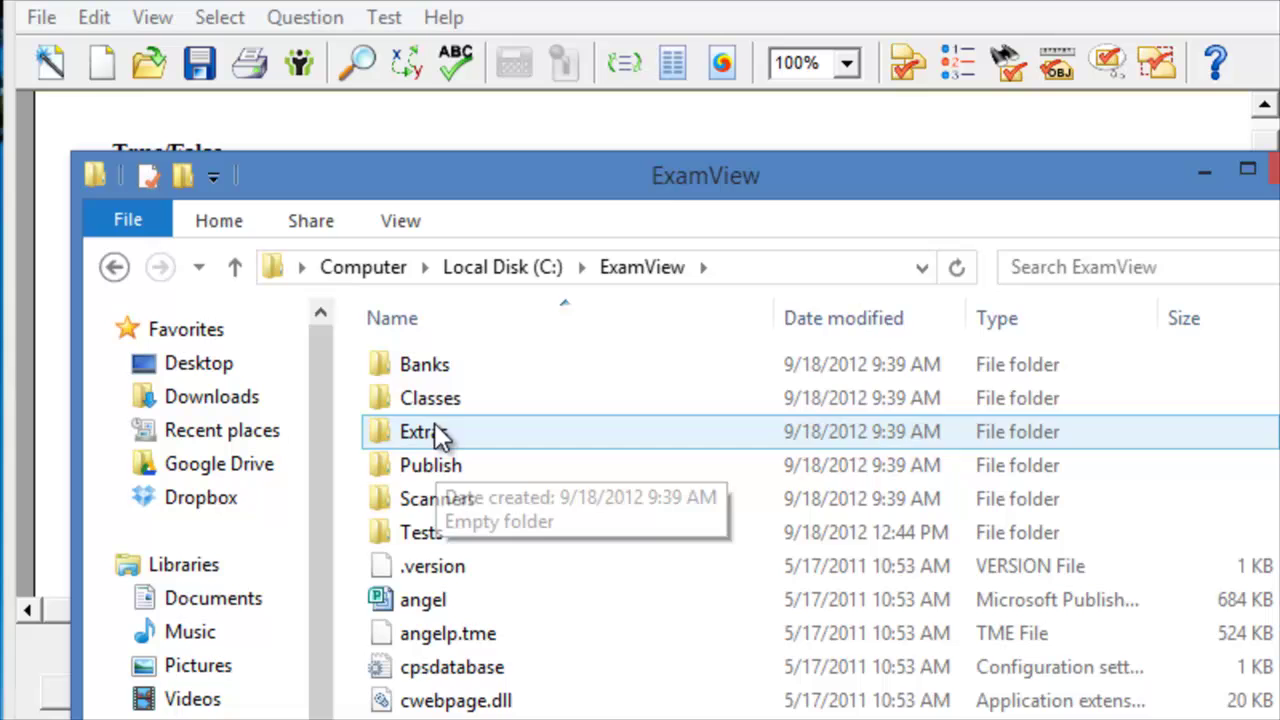
key(t)
key(Return)
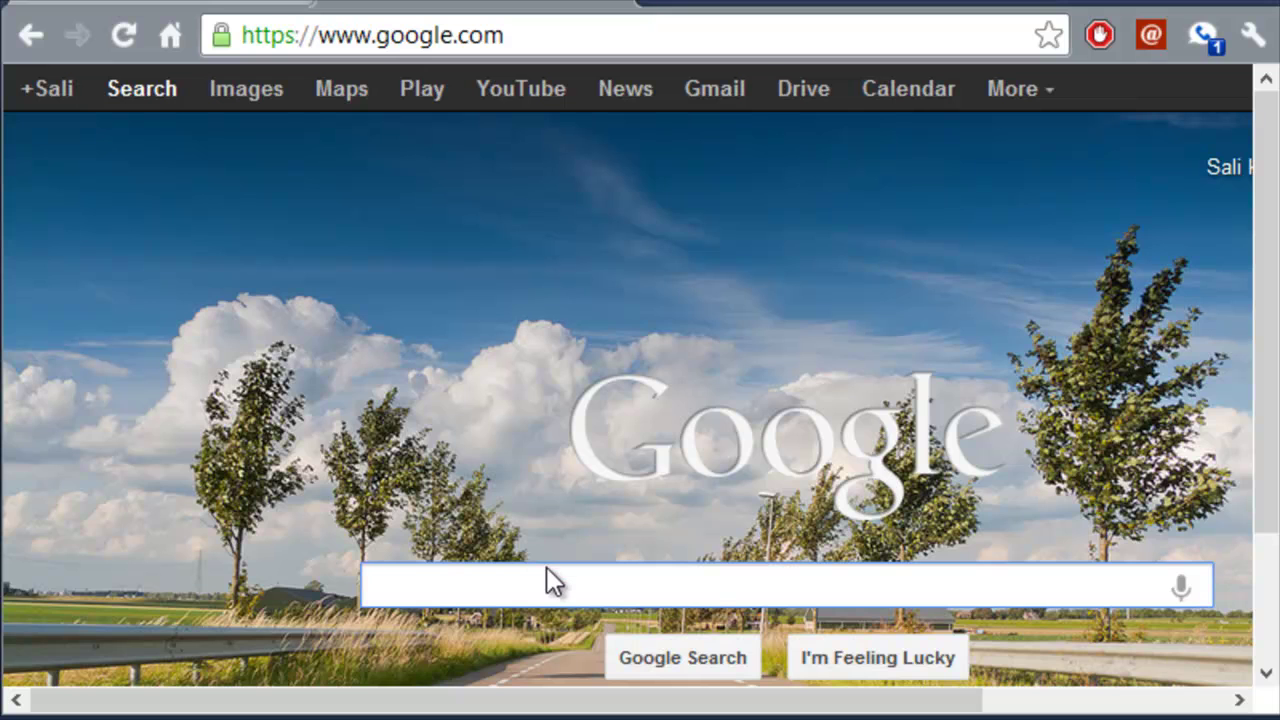
Step: Search Google for "moodle xml builder" and open the Nash Community College page for Moodle XML Builder
text(moodle xma)
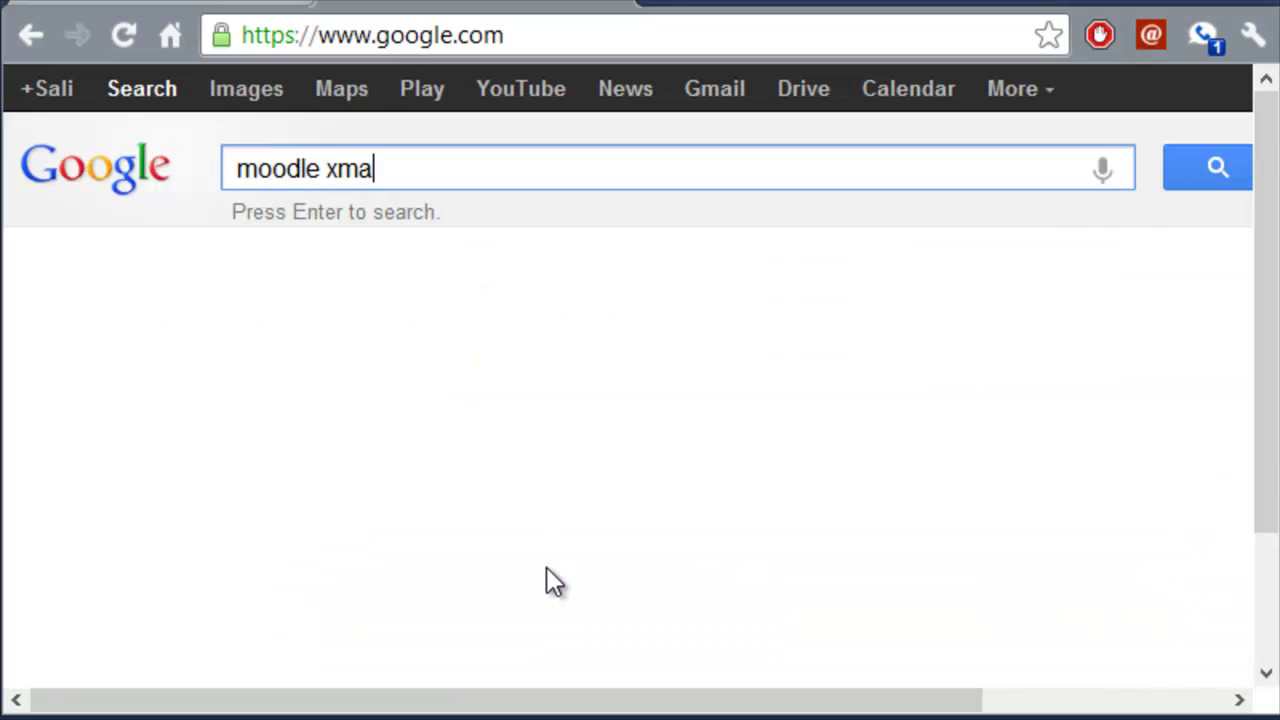
key(BackSpace)
text(l)
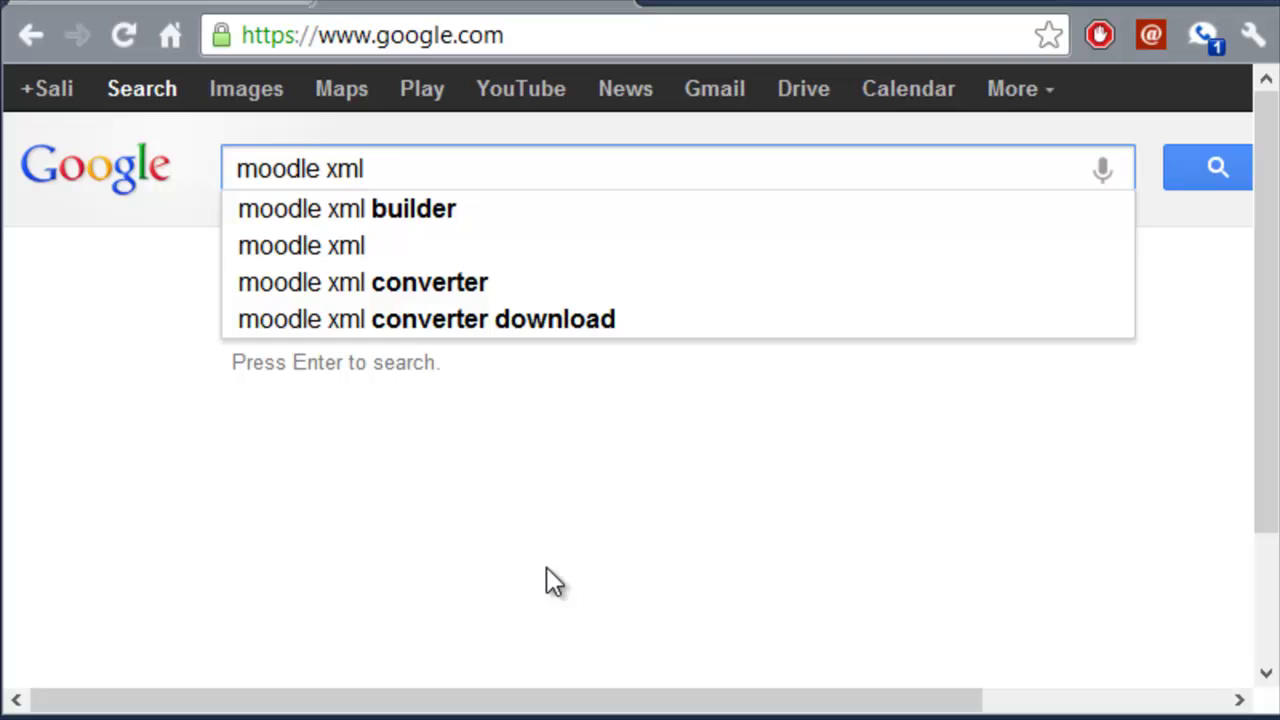
key(Down)
key(Return)
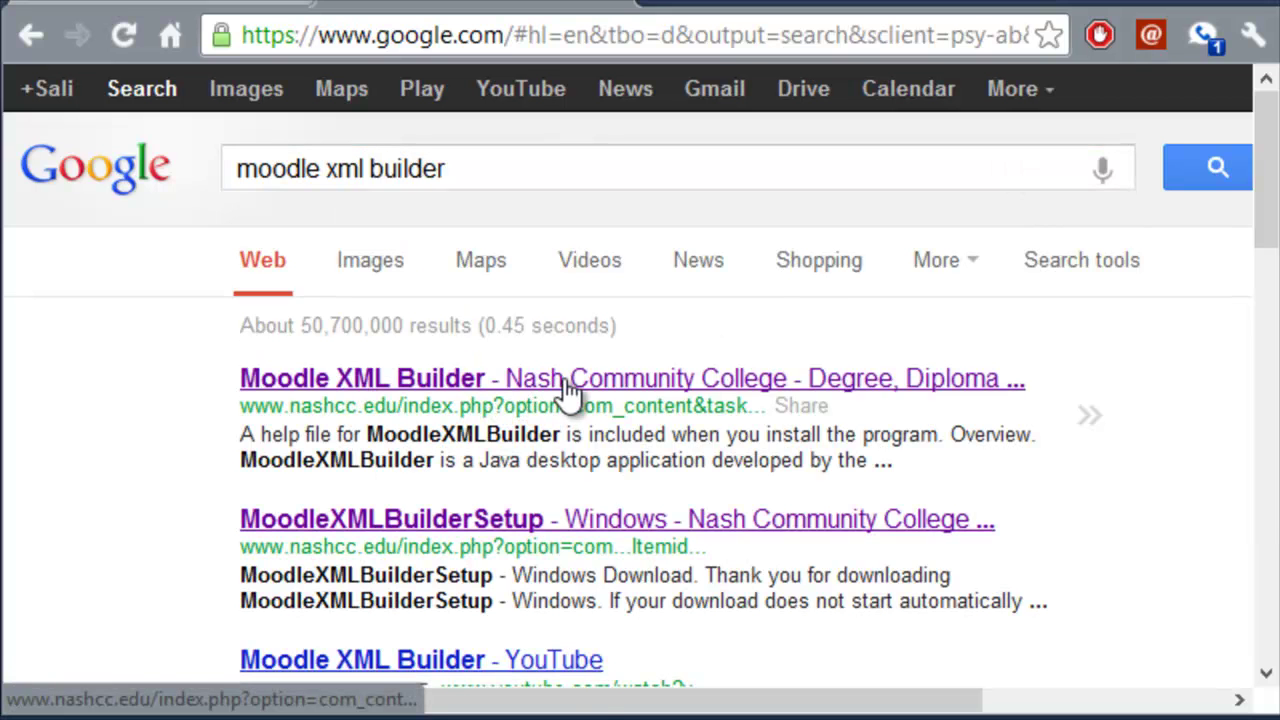
click(388, 380)
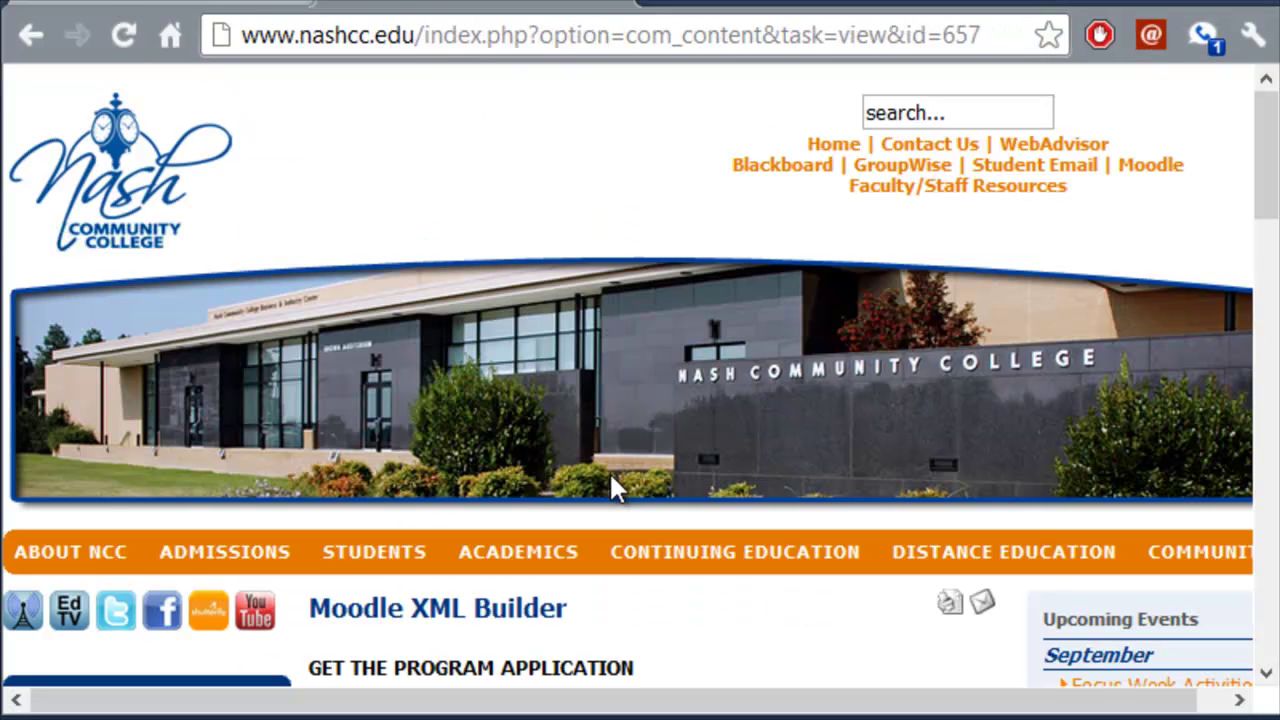
Step: Download the Windows version of Moodle XML Builder, saving the installer as "MoodleXMLBuilder+0.4.0 (1)" in the Downloads folder
scroll(611, 484, down, 3)
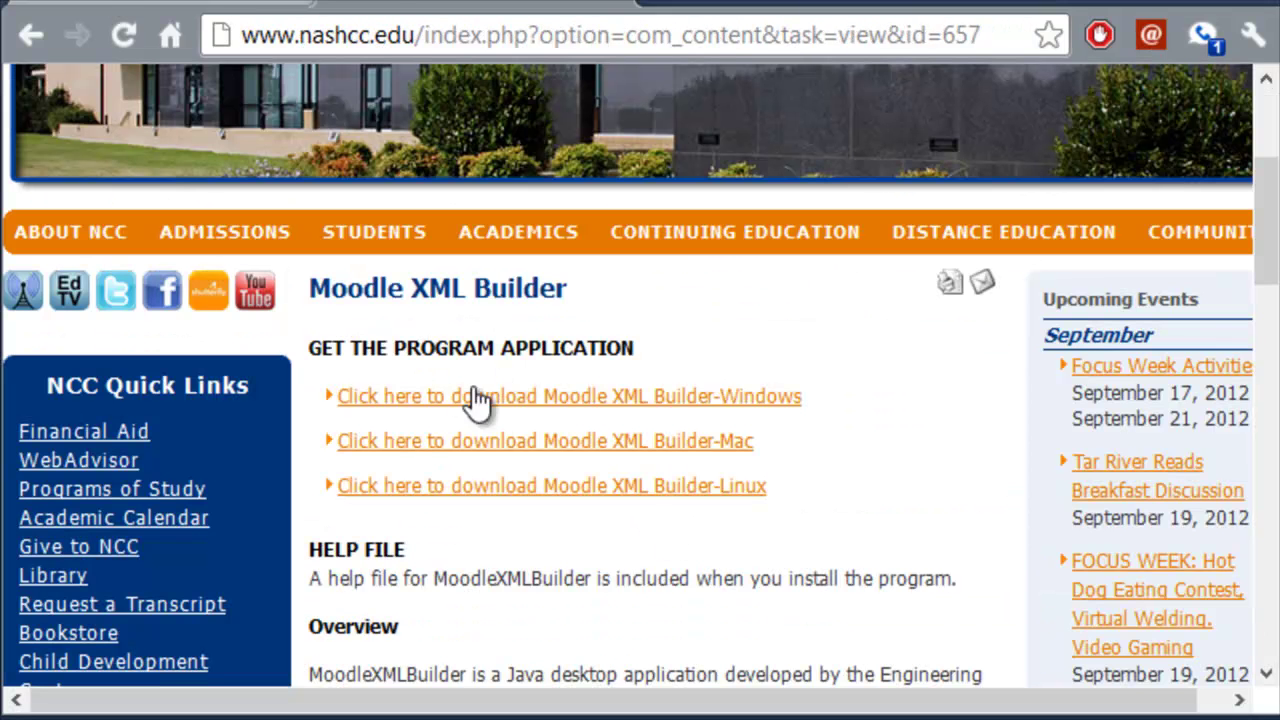
click(605, 443)
click(590, 490)
click(748, 488)
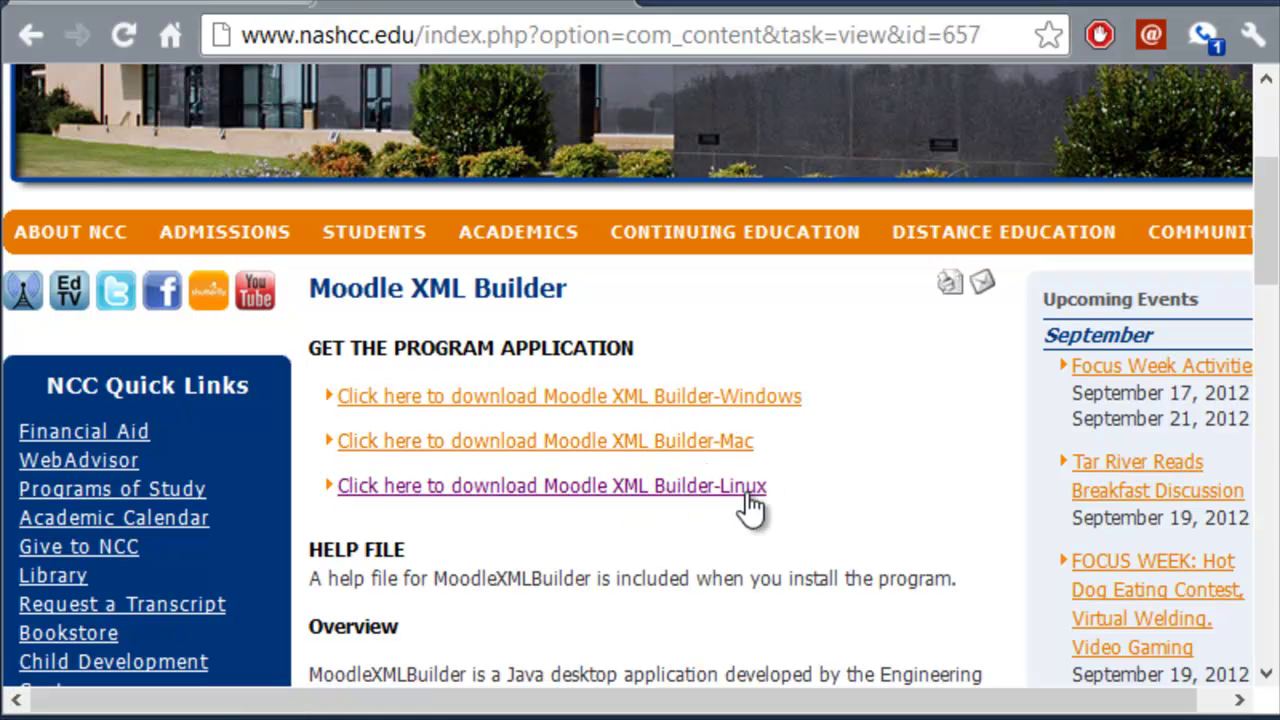
click(740, 414)
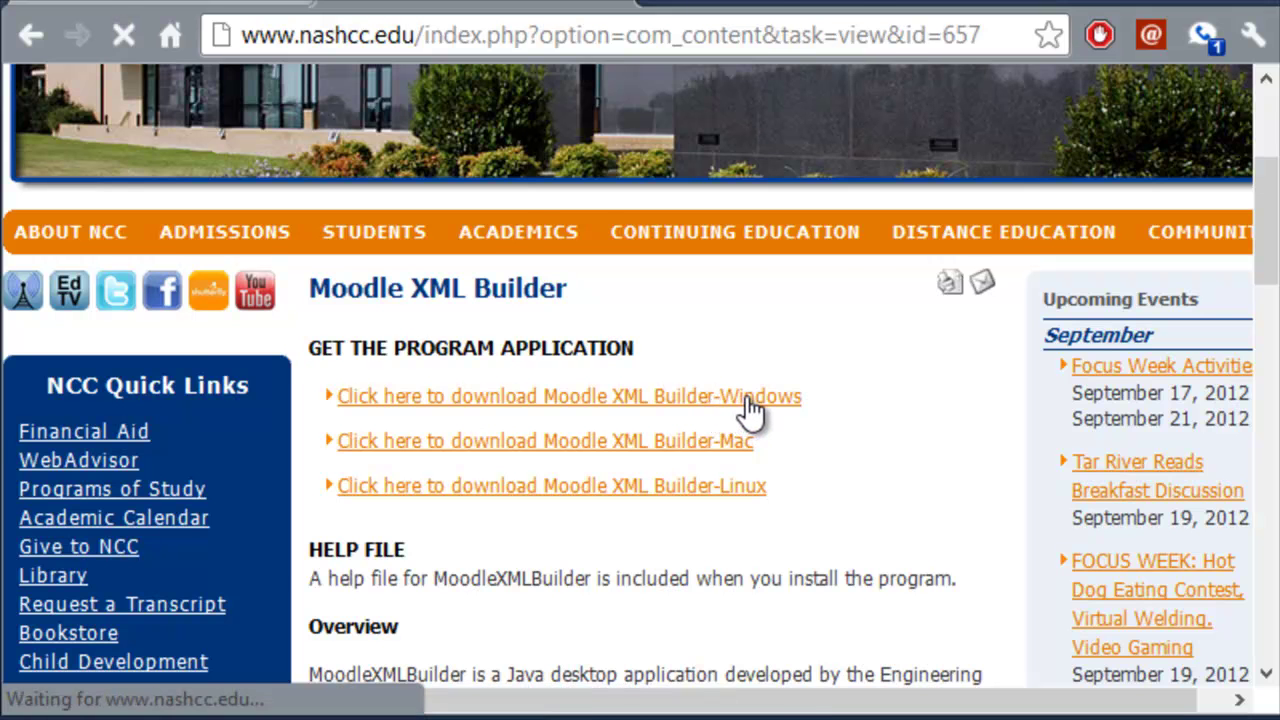
click(848, 664)
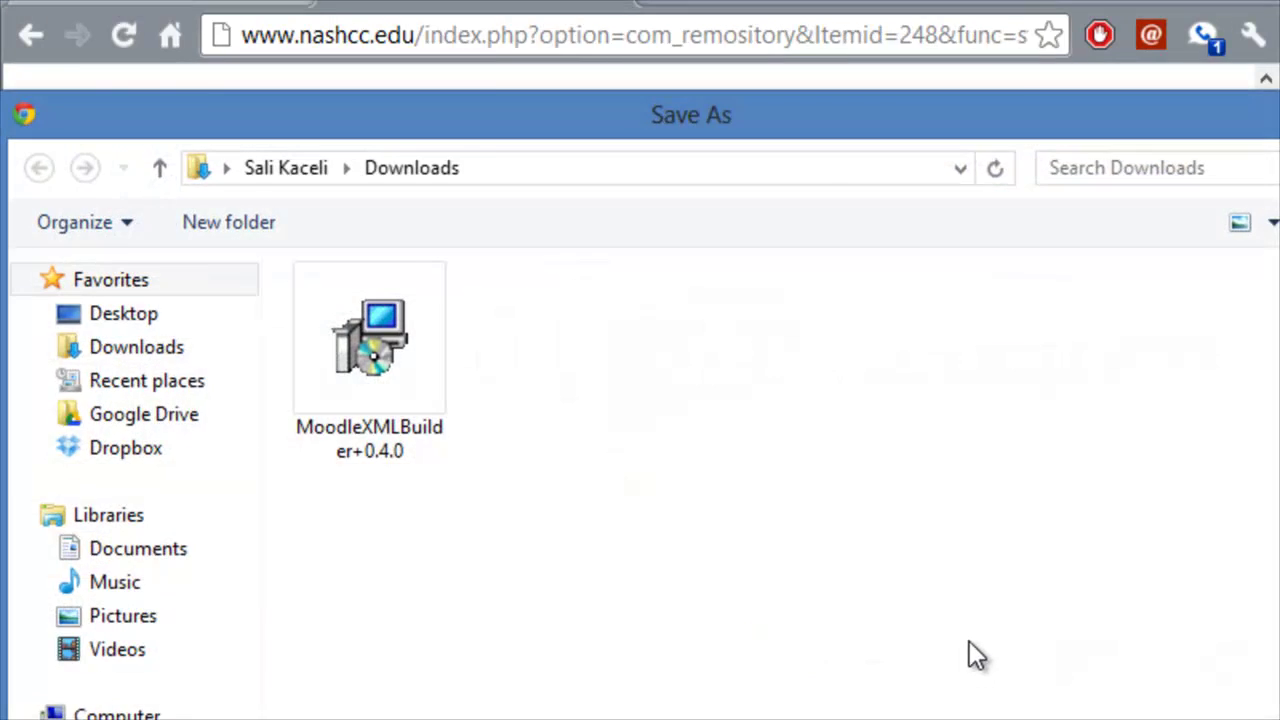
drag(610, 108, 655, 4)
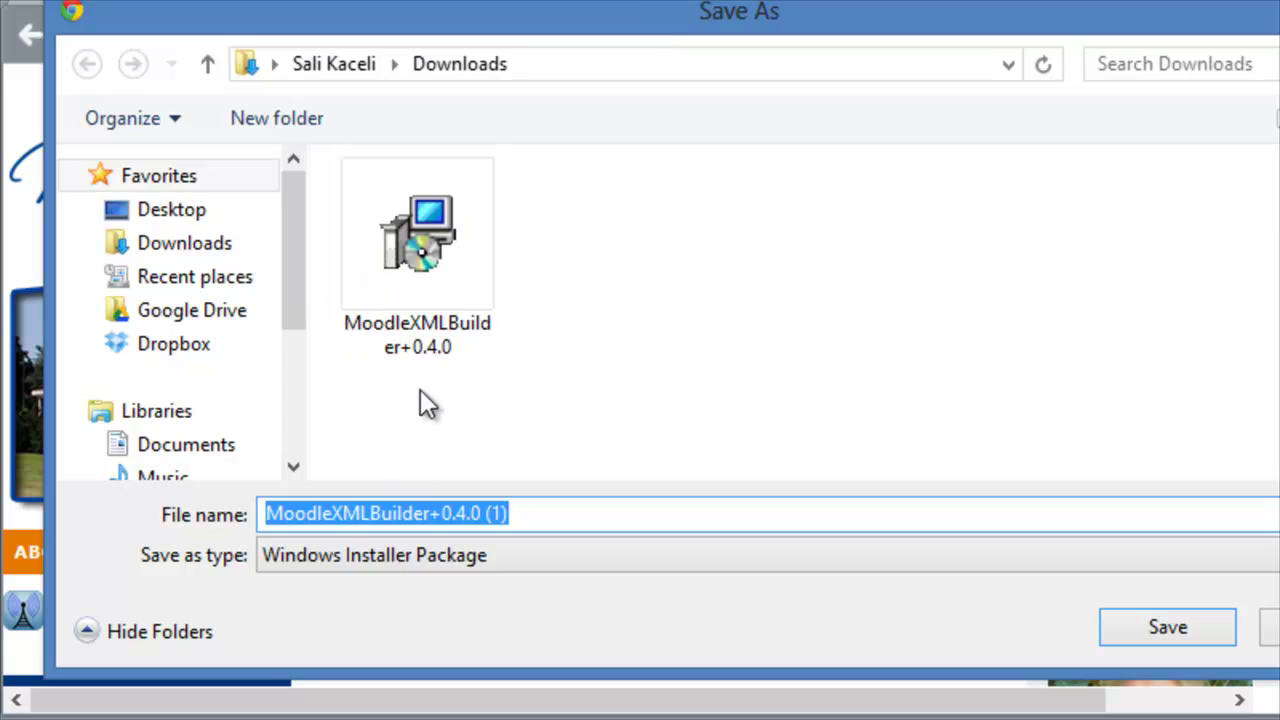
click(205, 250)
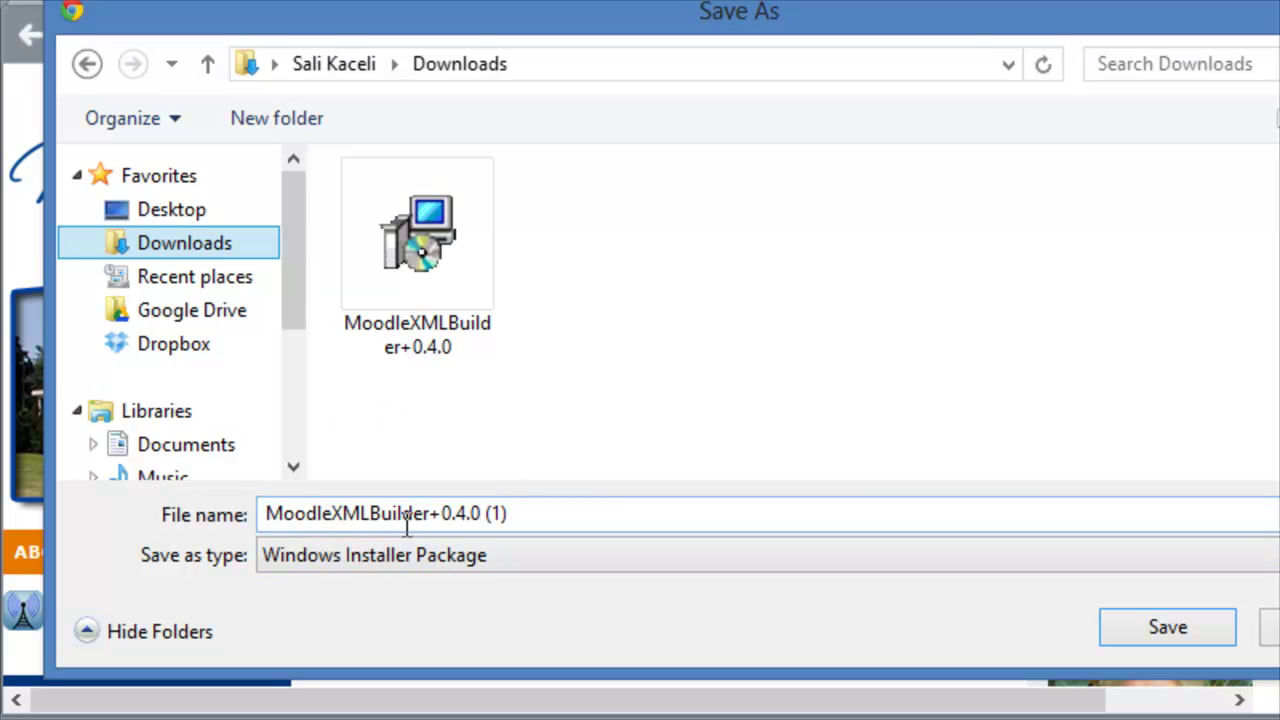
key(Return)
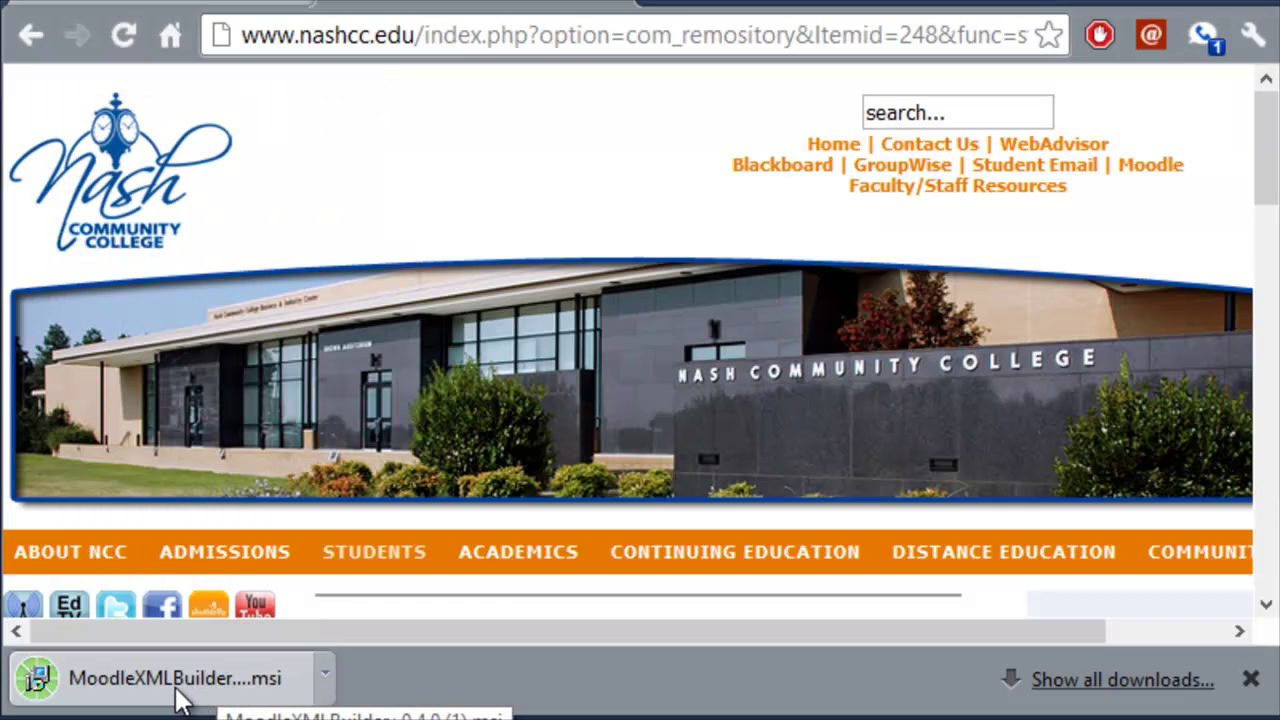
Step: Run the downloaded installer despite the SmartScreen block and install MoodleXMLBuilder with the default settings
click(178, 680)
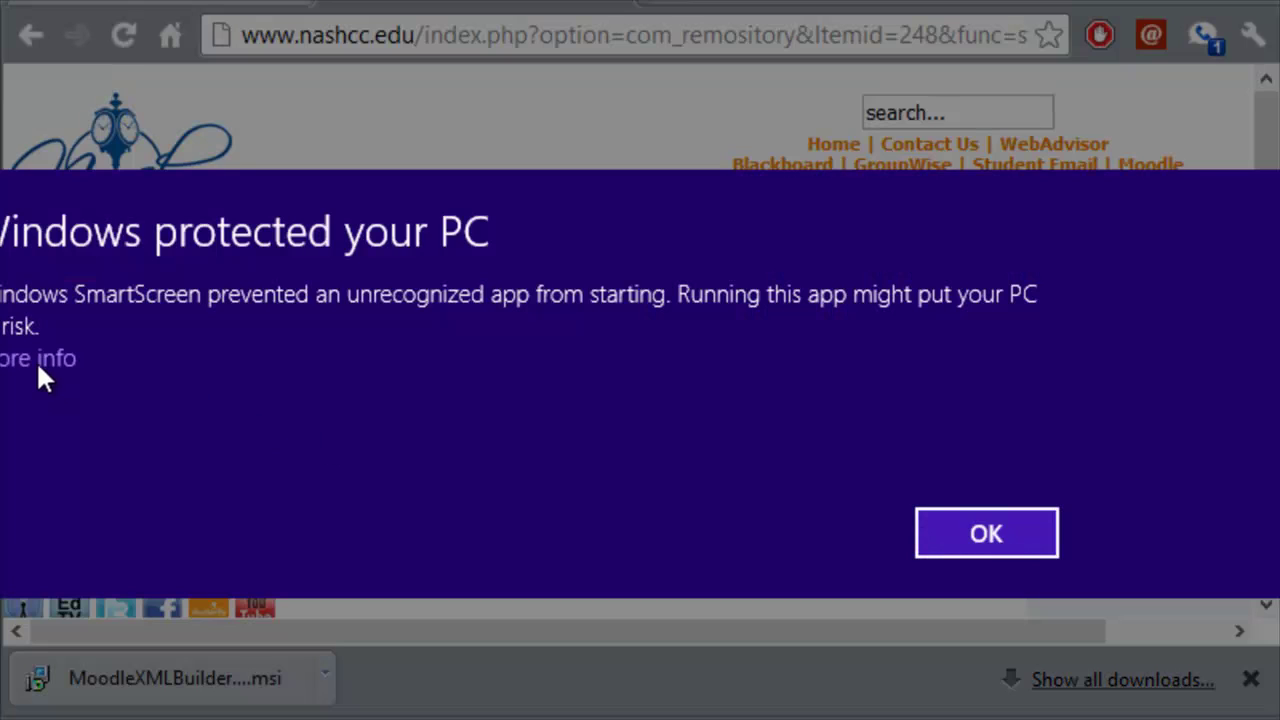
click(35, 360)
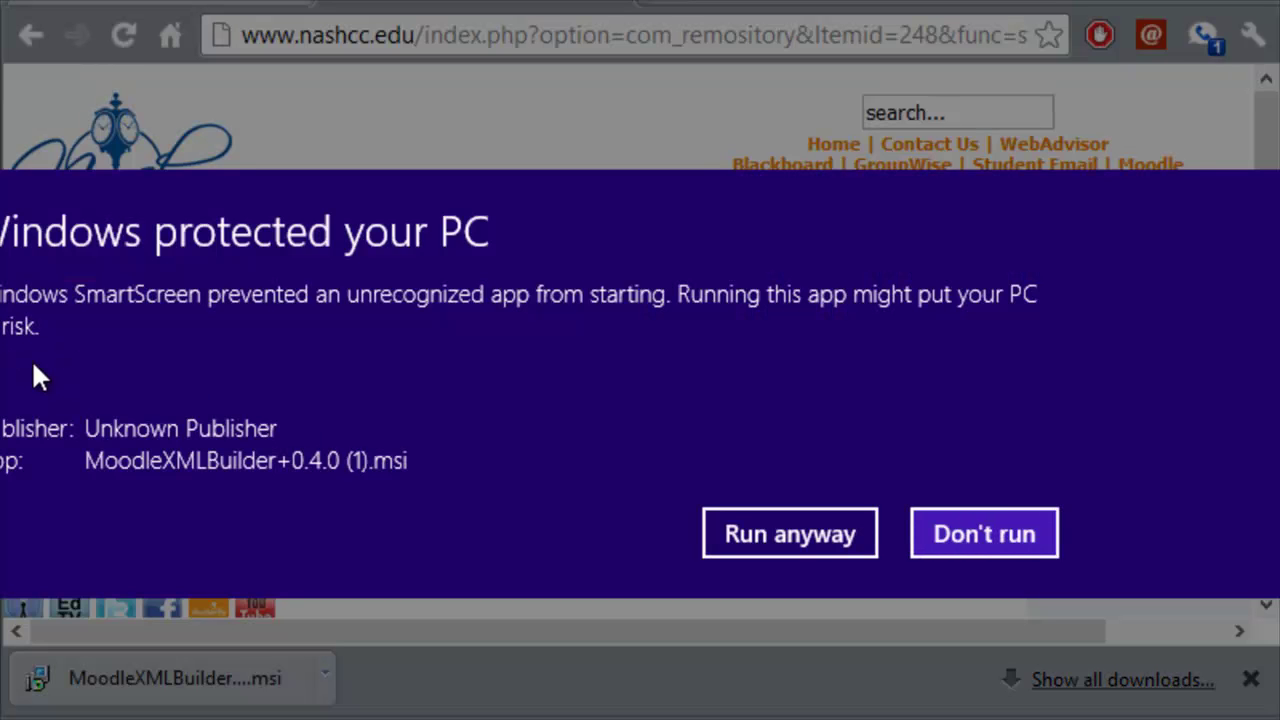
click(750, 540)
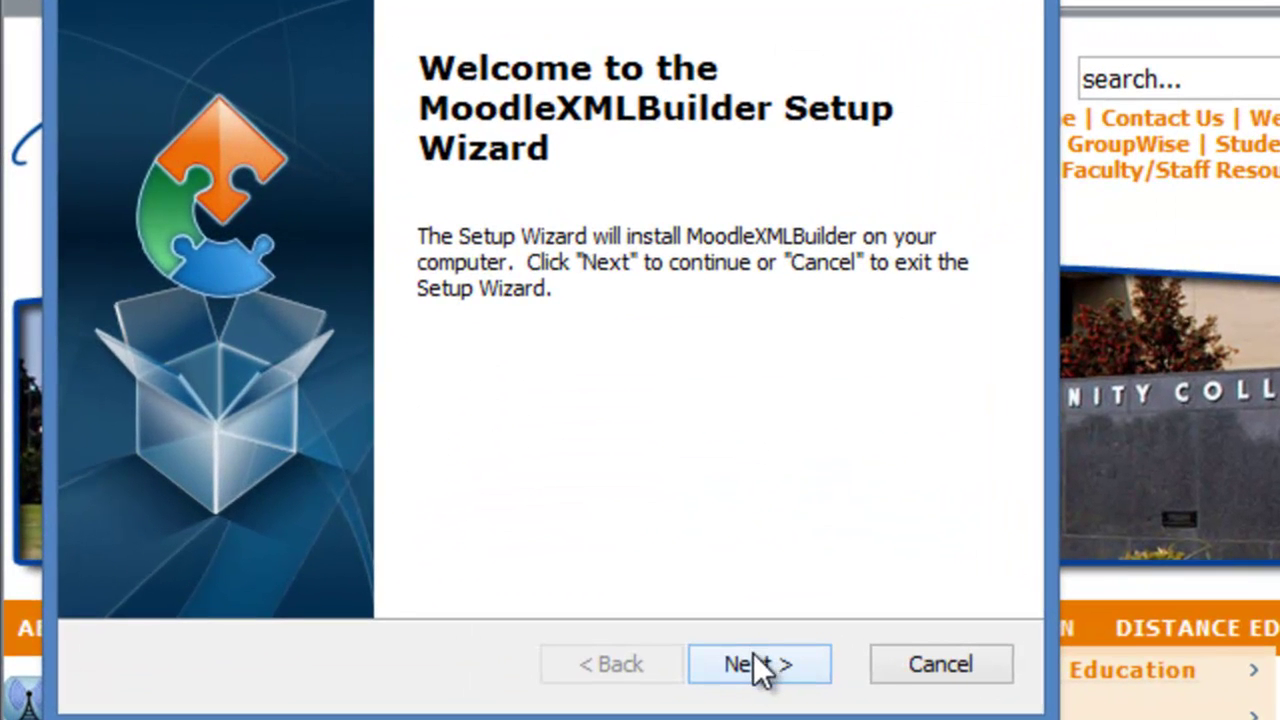
click(762, 670)
click(762, 665)
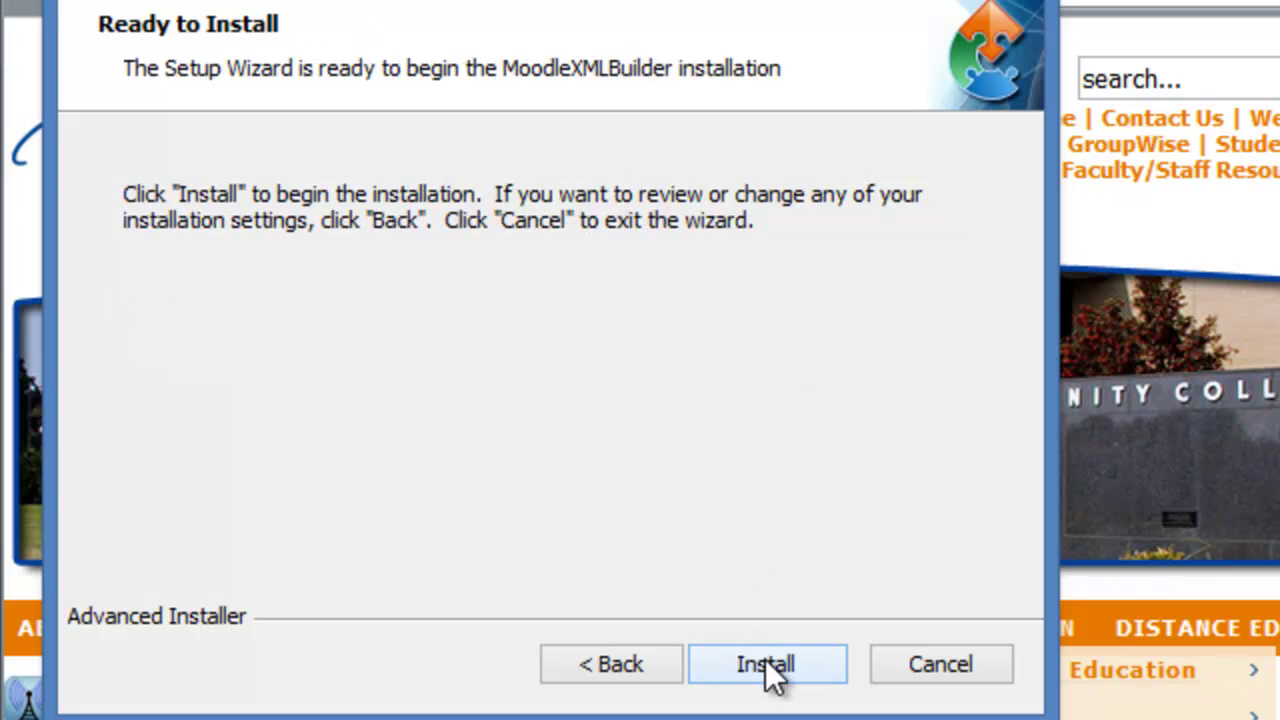
click(767, 662)
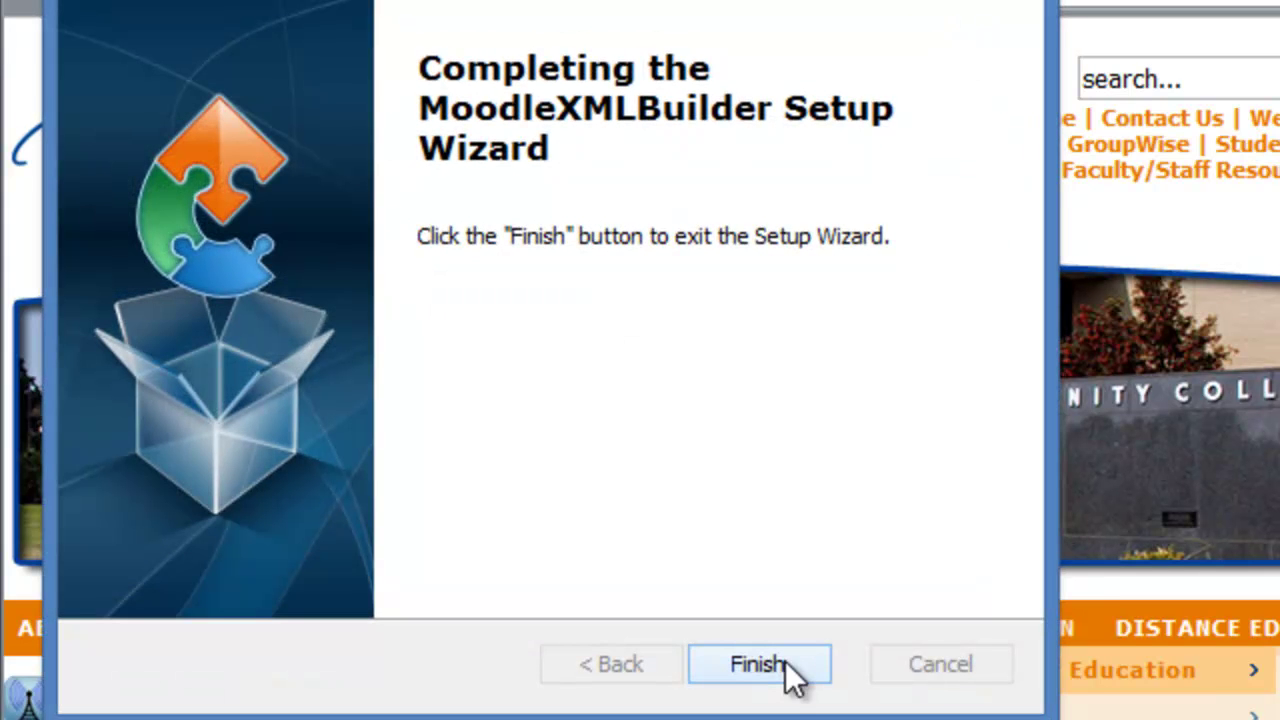
click(786, 662)
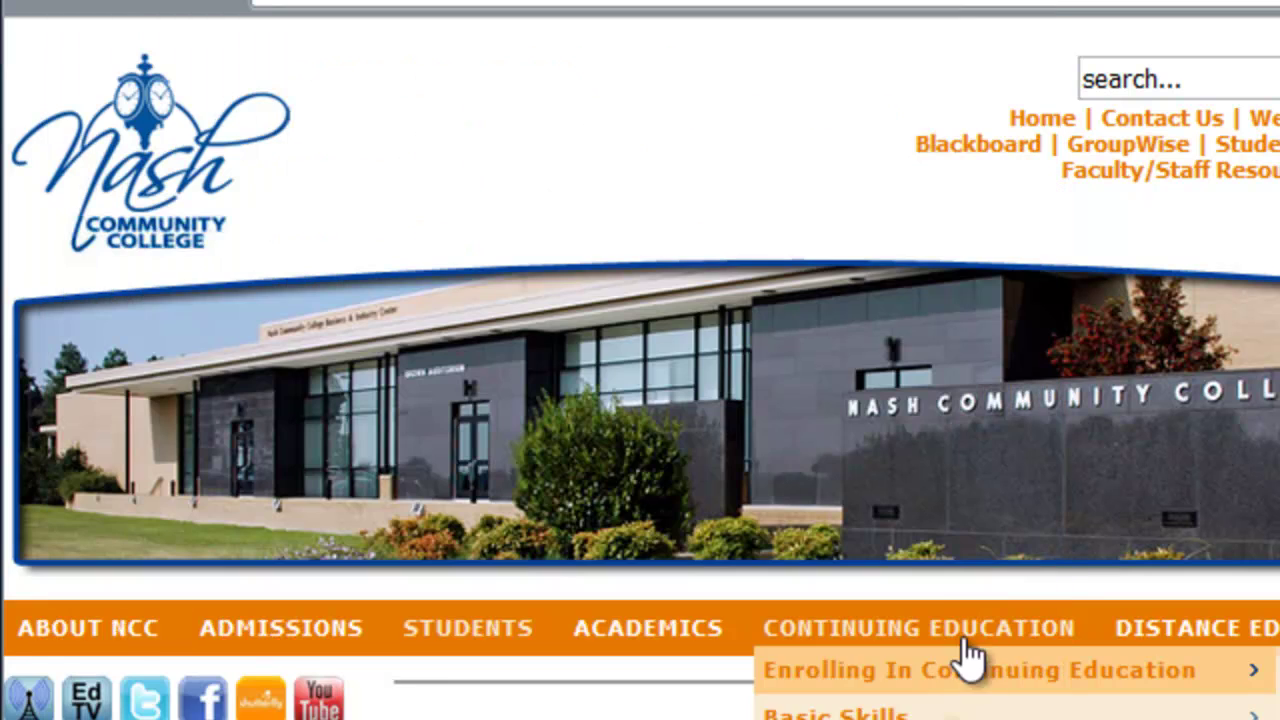
Step: Switch to the desktop, place the MoodleXMLBuilder shortcut there, and launch Moodle XML Builder
key(super+d)
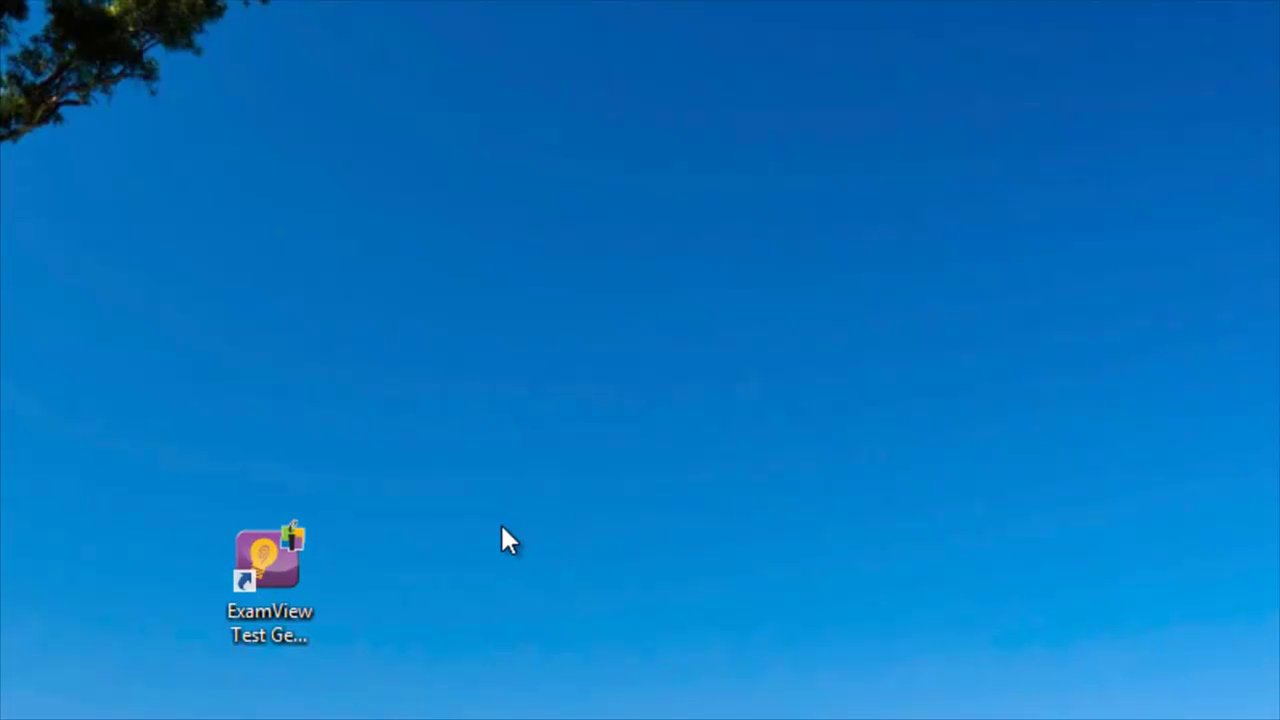
key(ctrl+v)
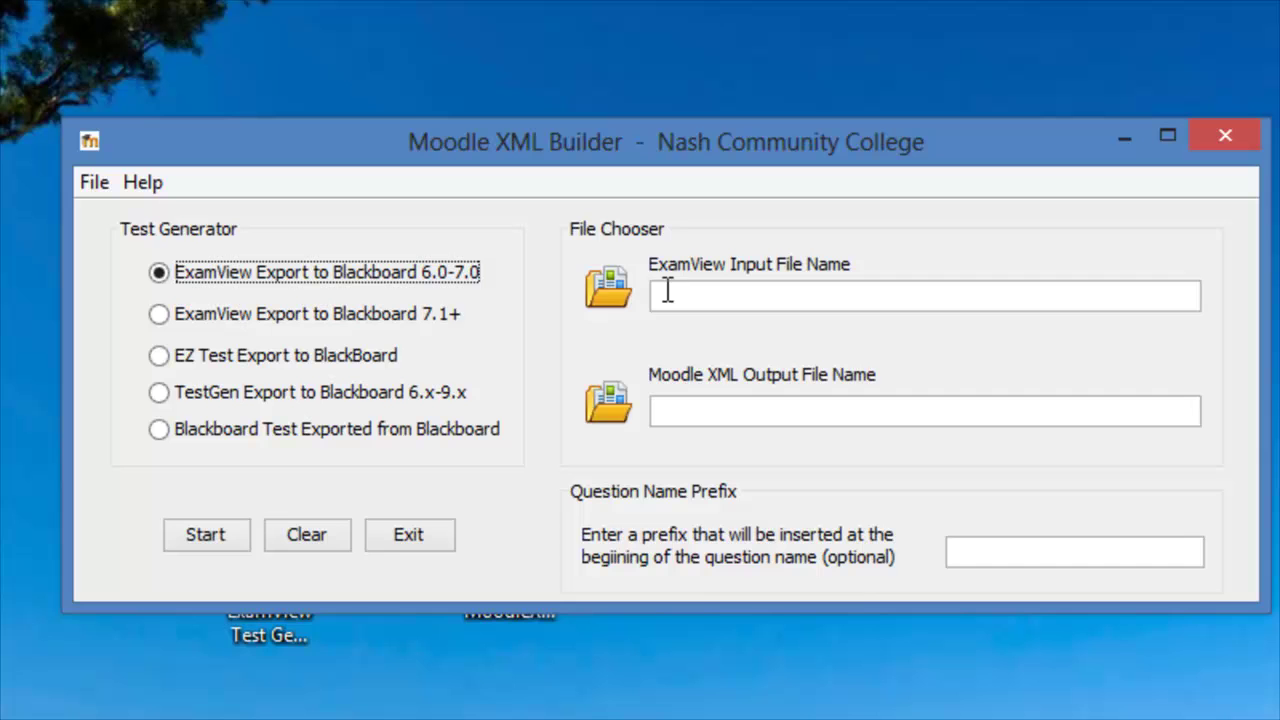
Step: Choose Exam 1.zip from C:\ExamView\Tests as the ExamView input file, keeping the ExamView Export to Blackboard 6.0-7.0 option
click(613, 288)
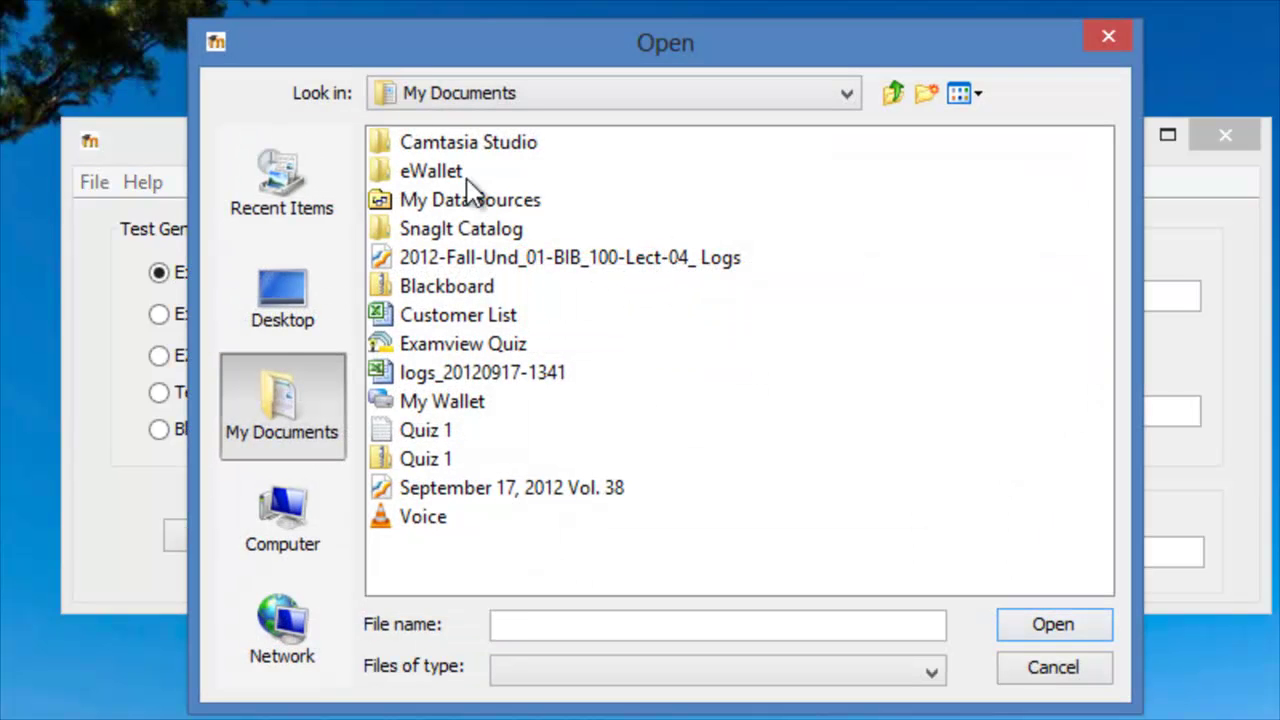
click(297, 522)
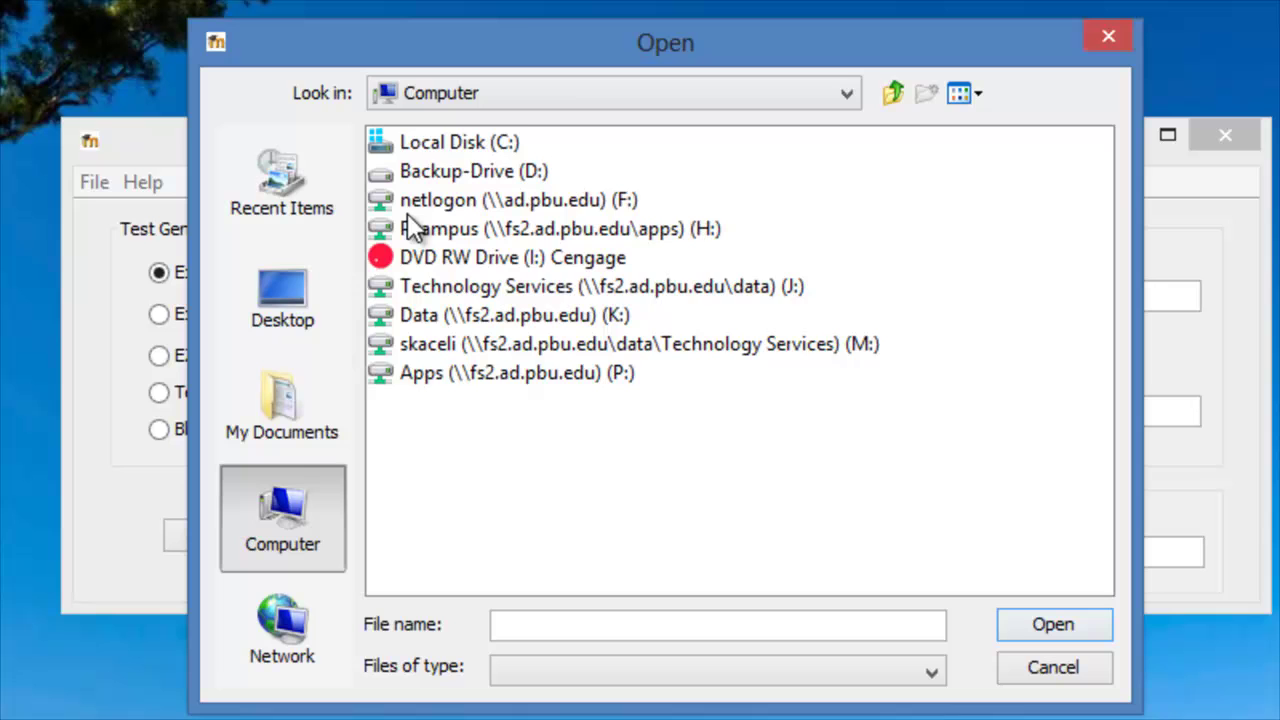
double_click(463, 144)
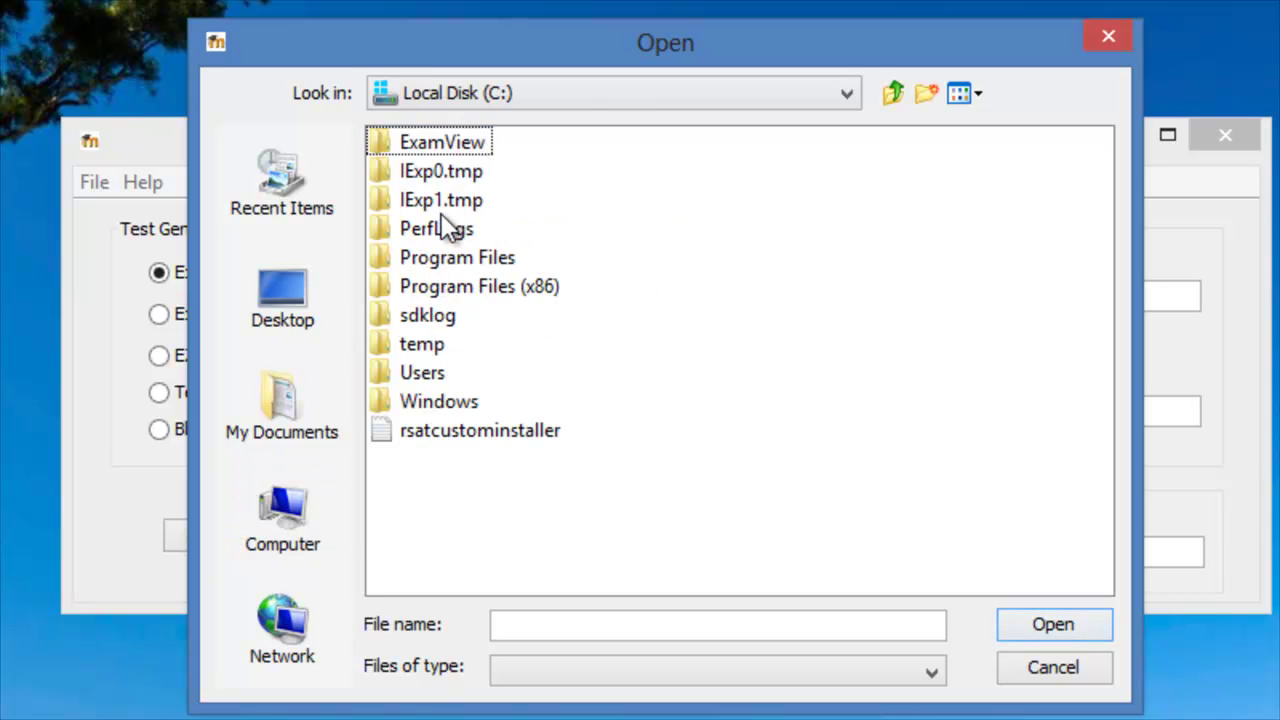
double_click(447, 140)
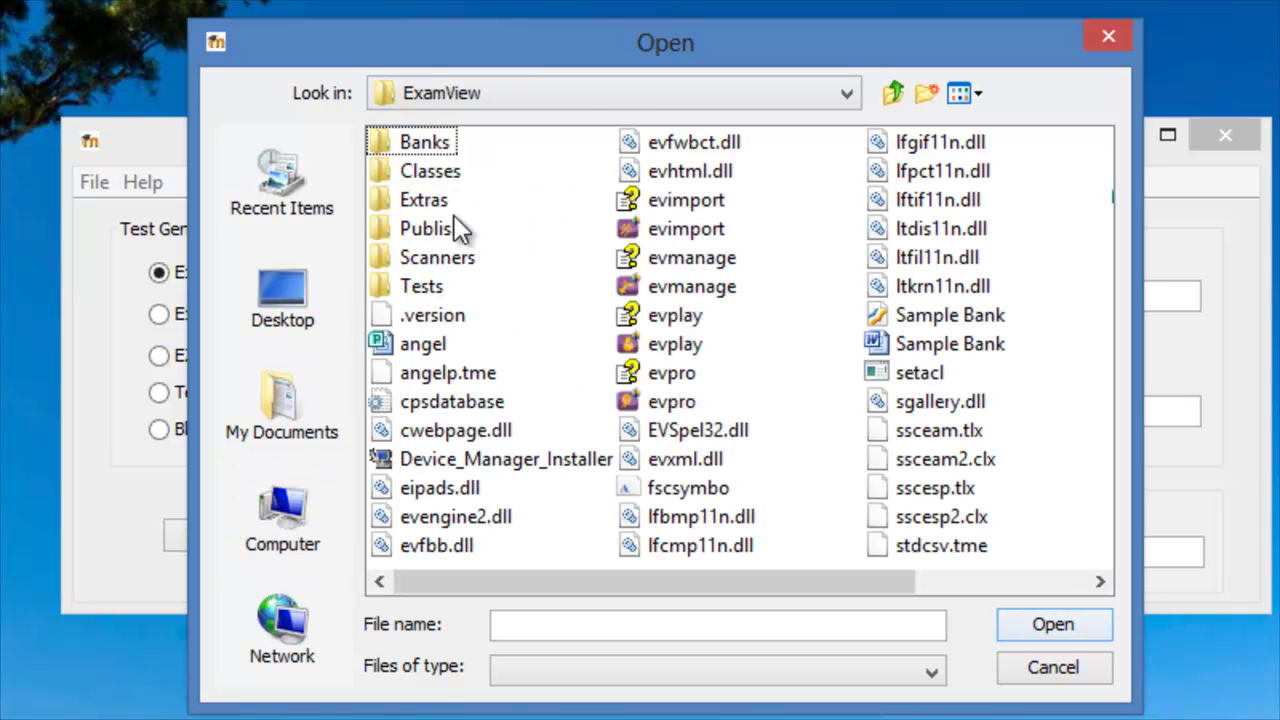
double_click(431, 285)
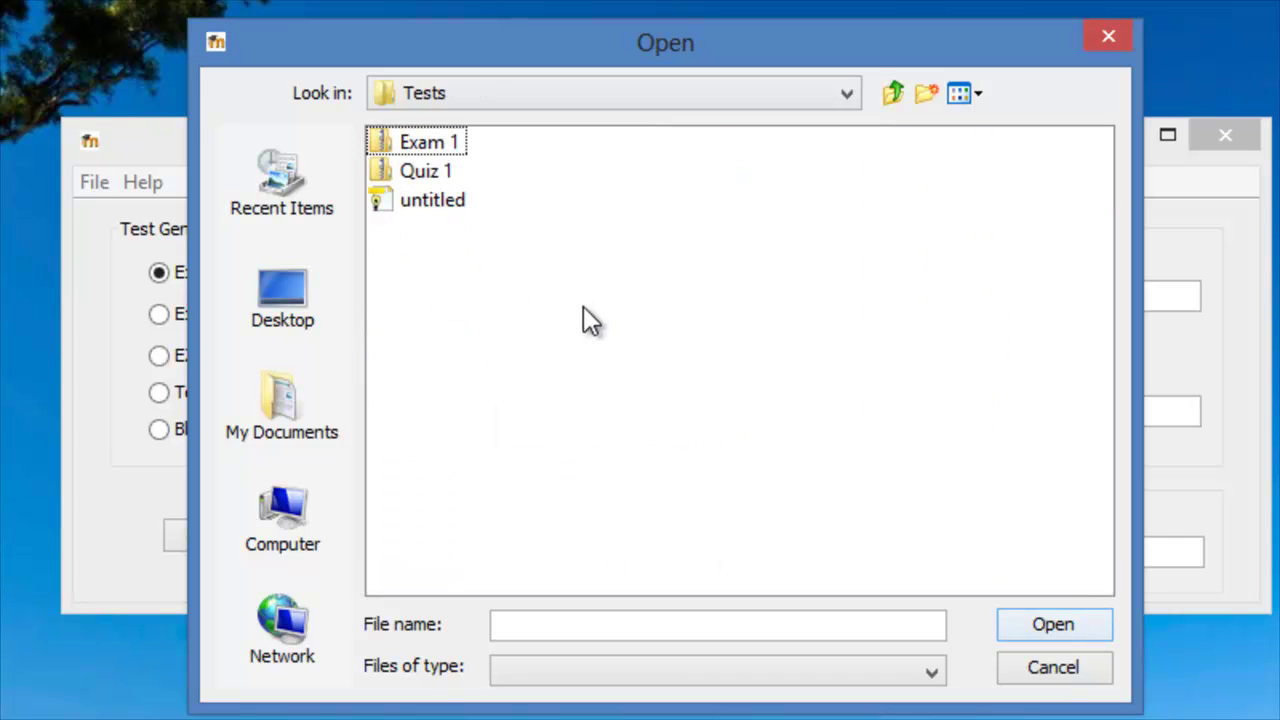
click(435, 152)
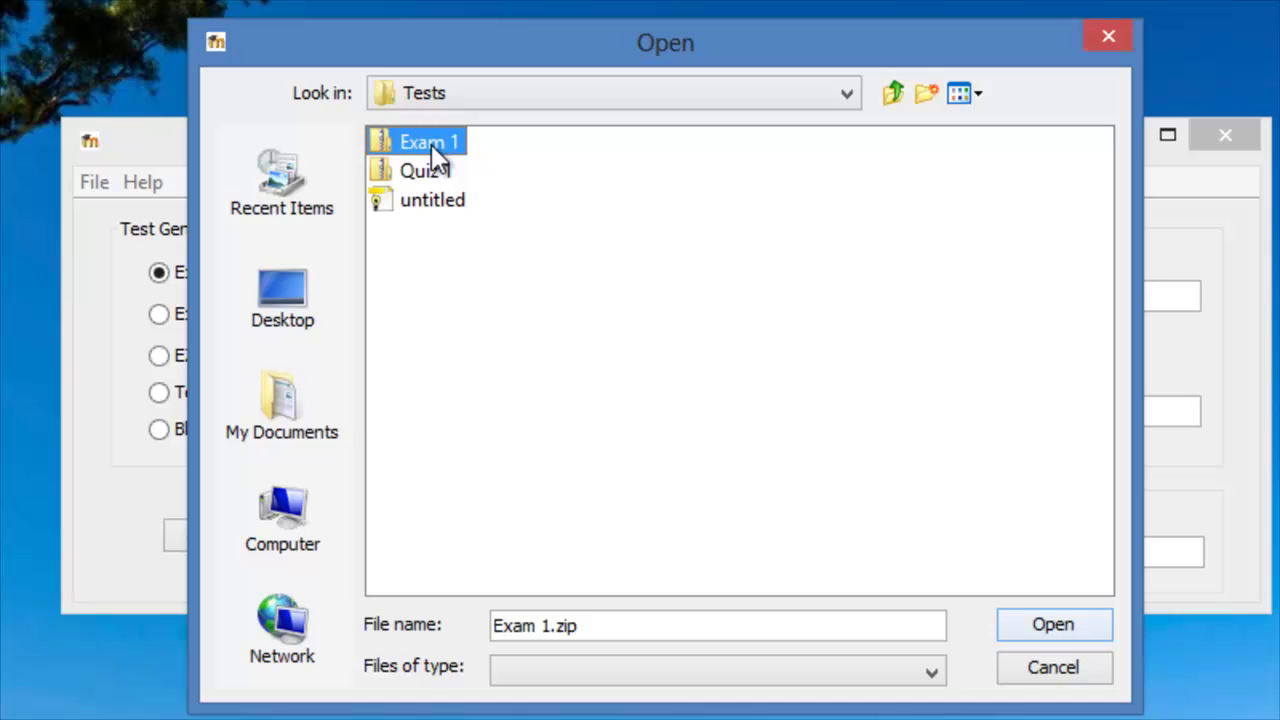
click(432, 148)
click(1063, 627)
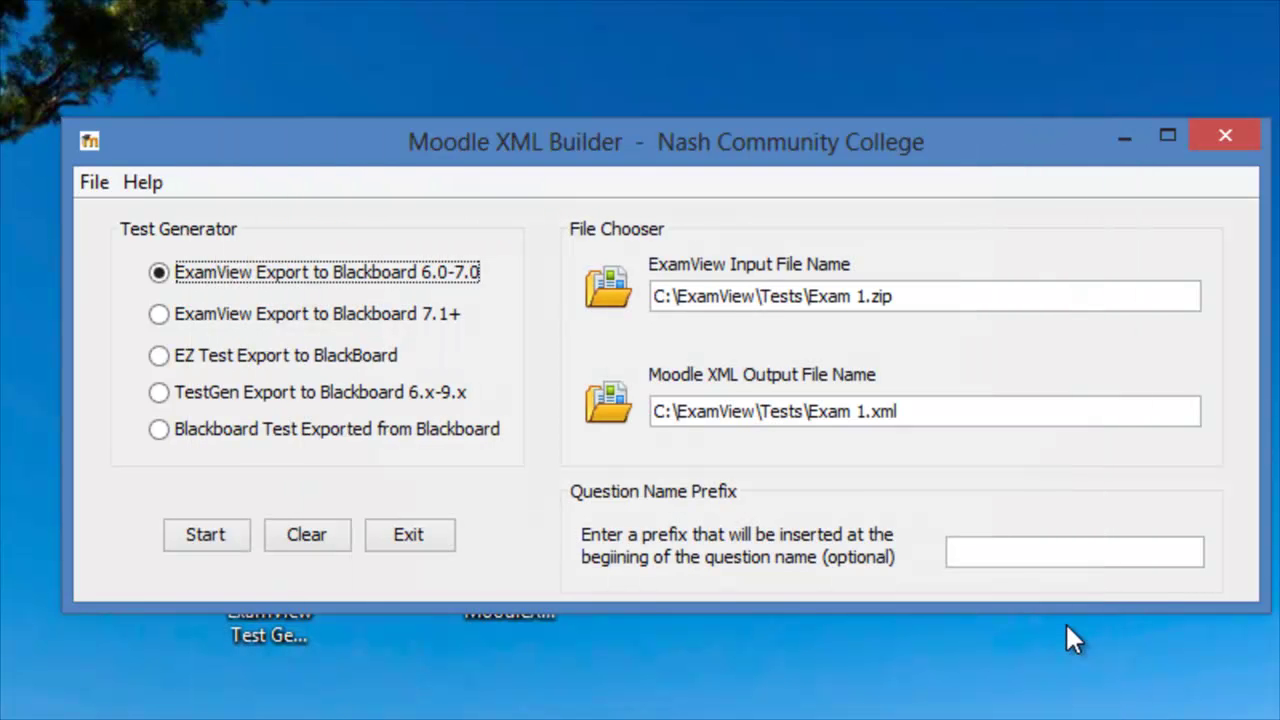
Step: Check the input and output paths, convert the test to C:\ExamView\Tests\Exam 1.xml, and exit Moodle XML Builder
click(914, 414)
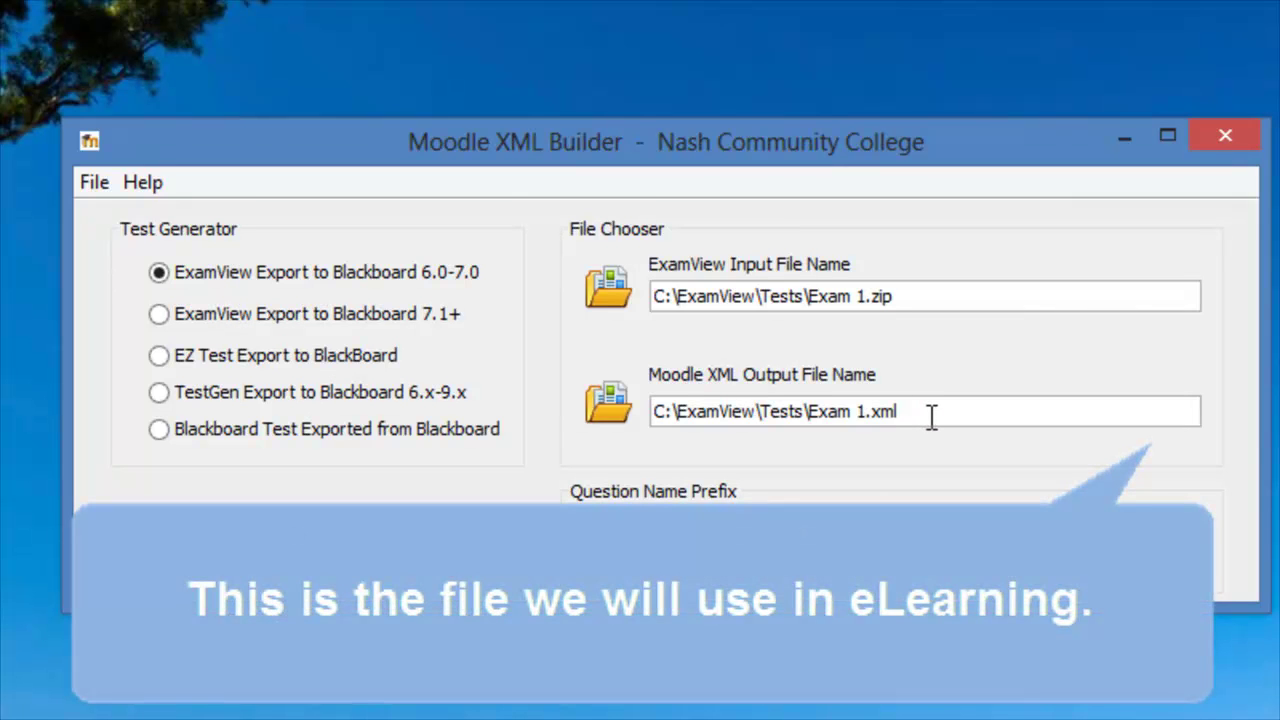
drag(931, 416, 643, 400)
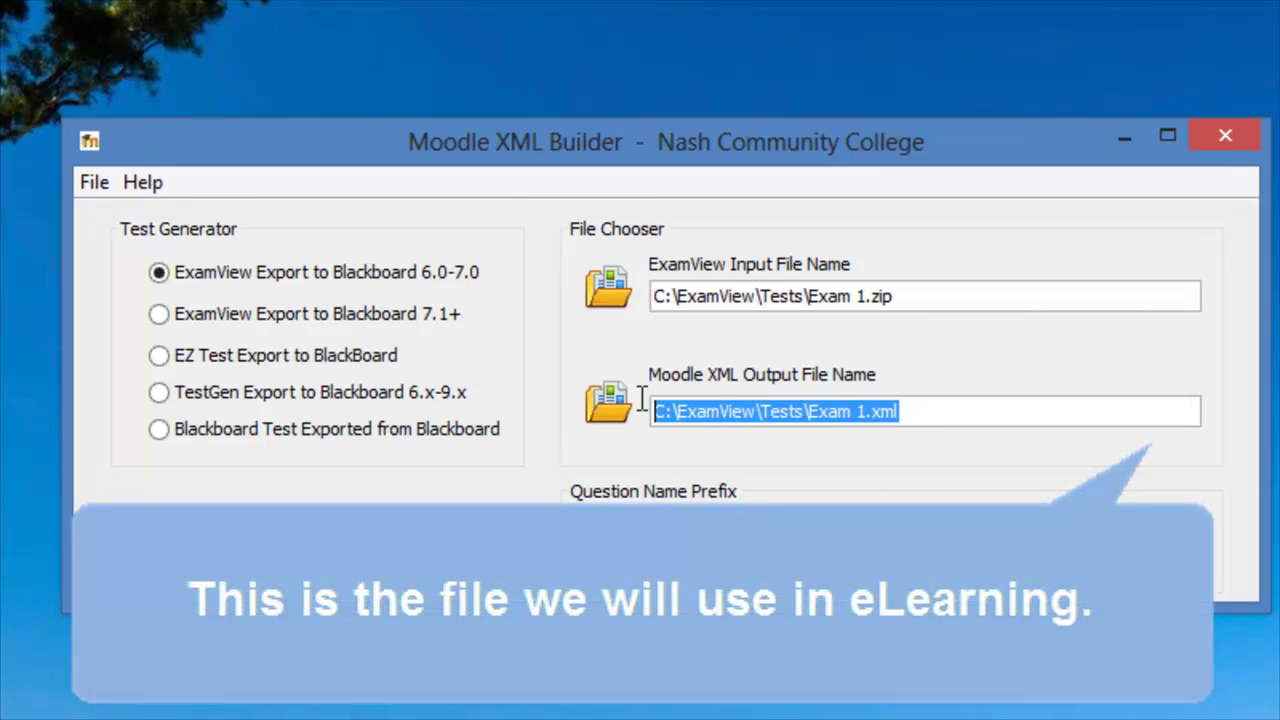
click(946, 420)
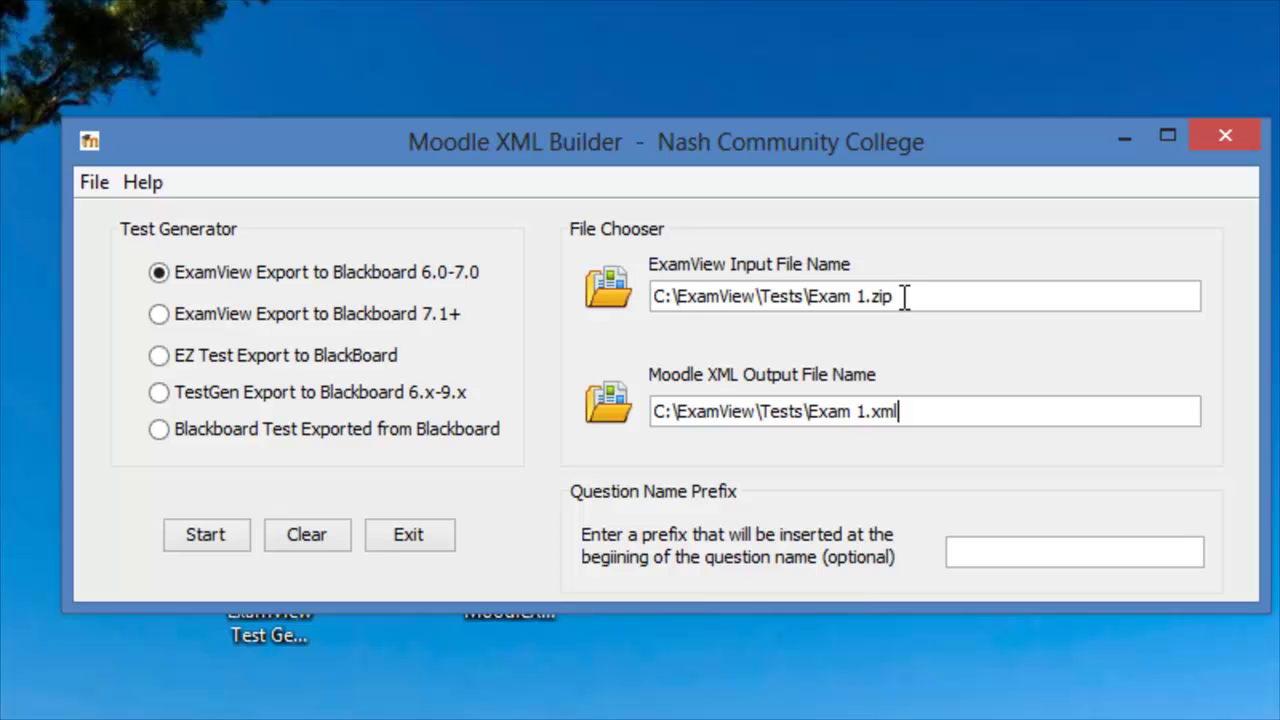
drag(905, 296, 651, 297)
drag(908, 411, 626, 403)
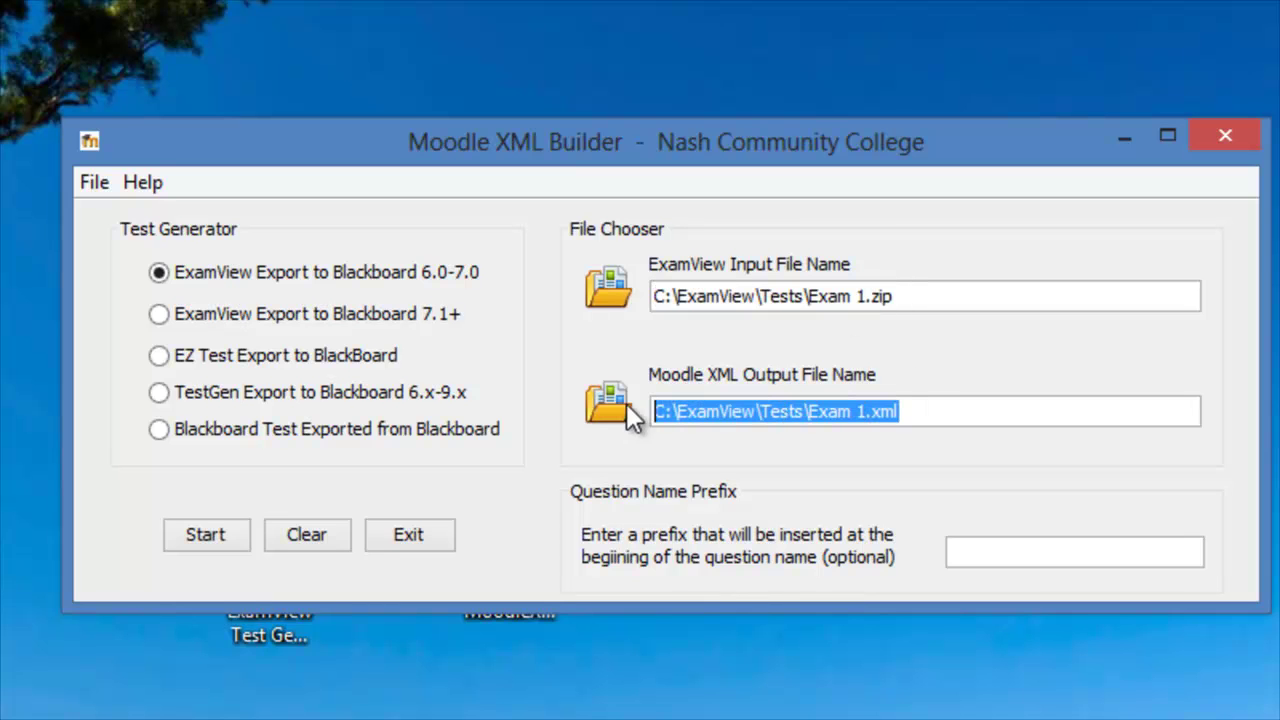
click(204, 535)
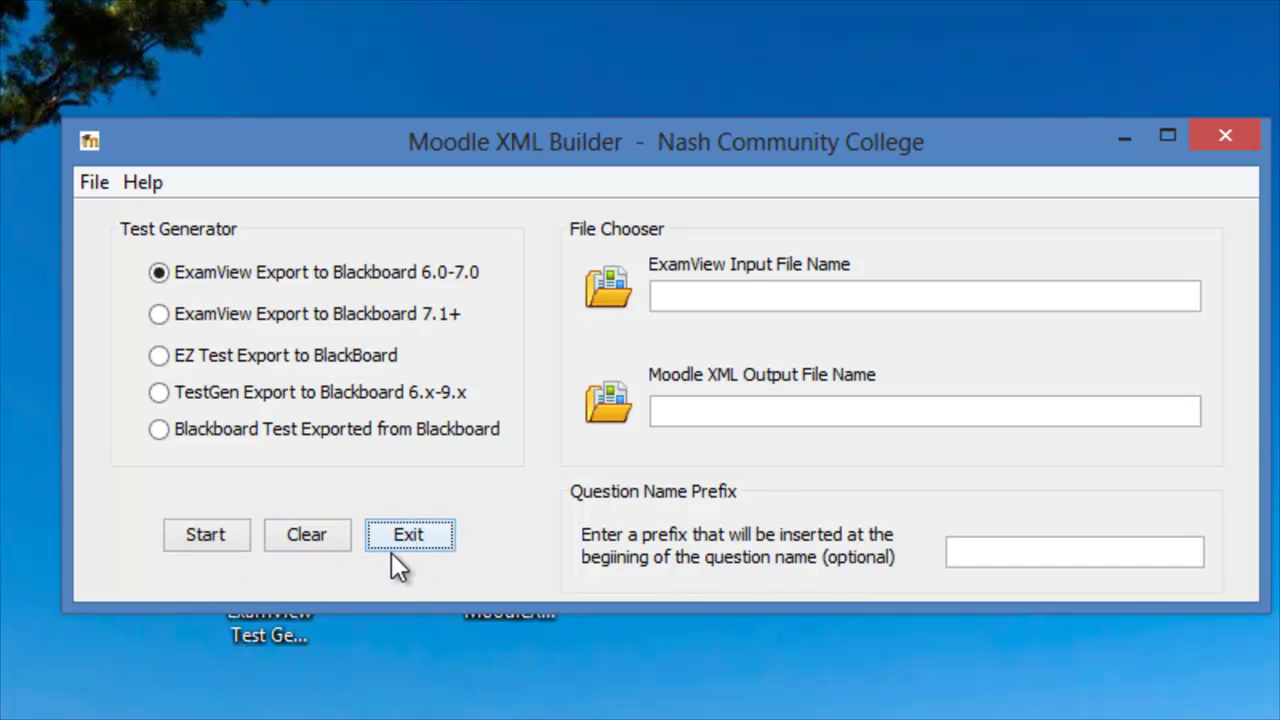
click(757, 290)
click(428, 541)
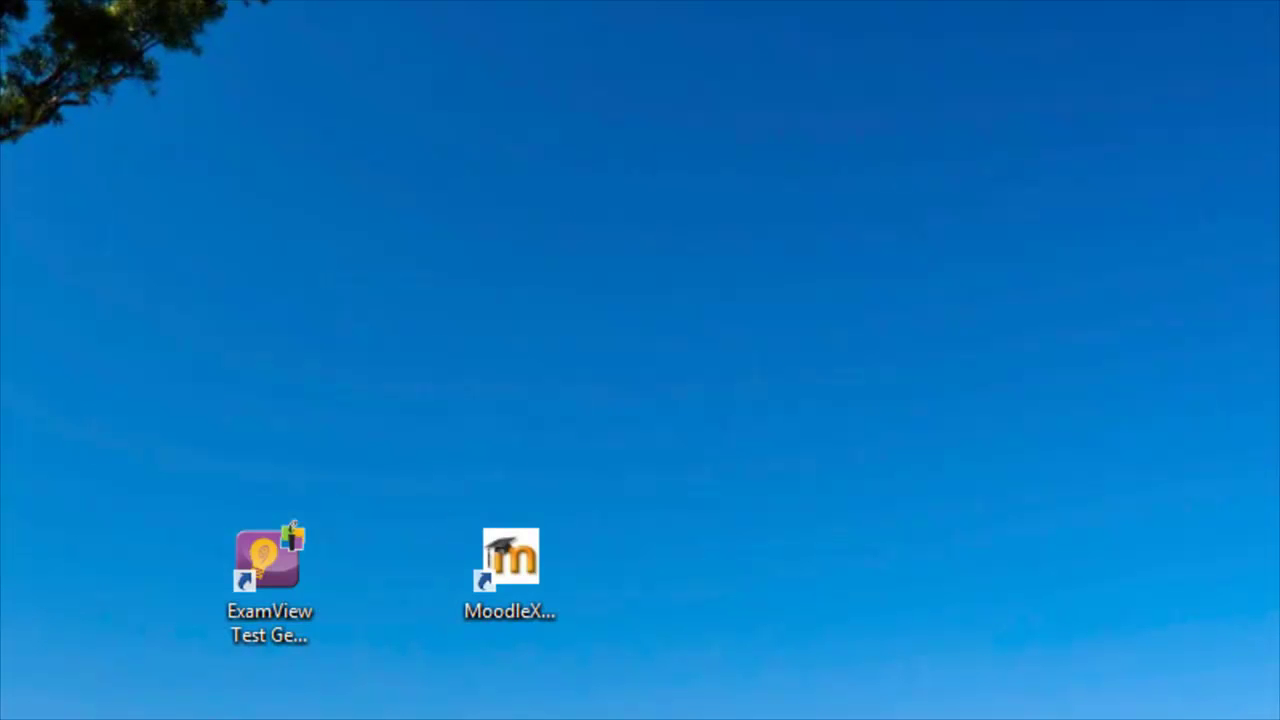
Step: Switch to File Explorer and open the C:\ExamView\Tests folder to check for the converted exam file
key(super+e)
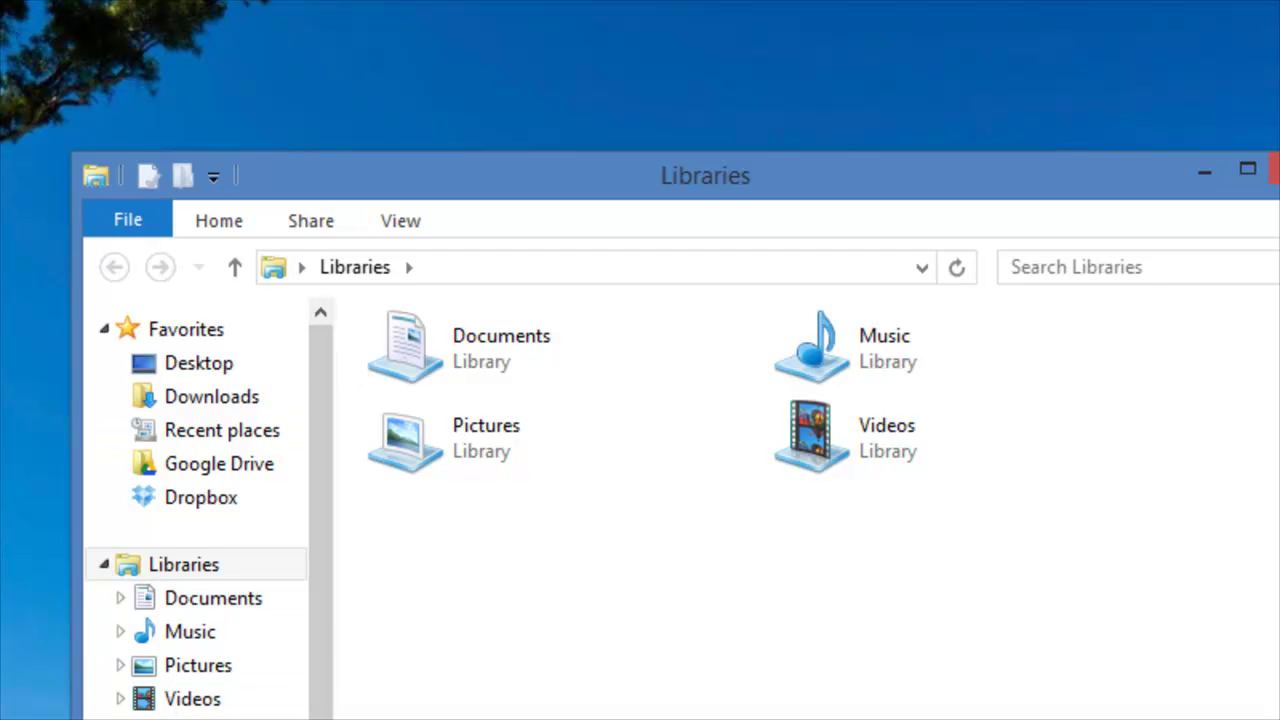
double_click(432, 391)
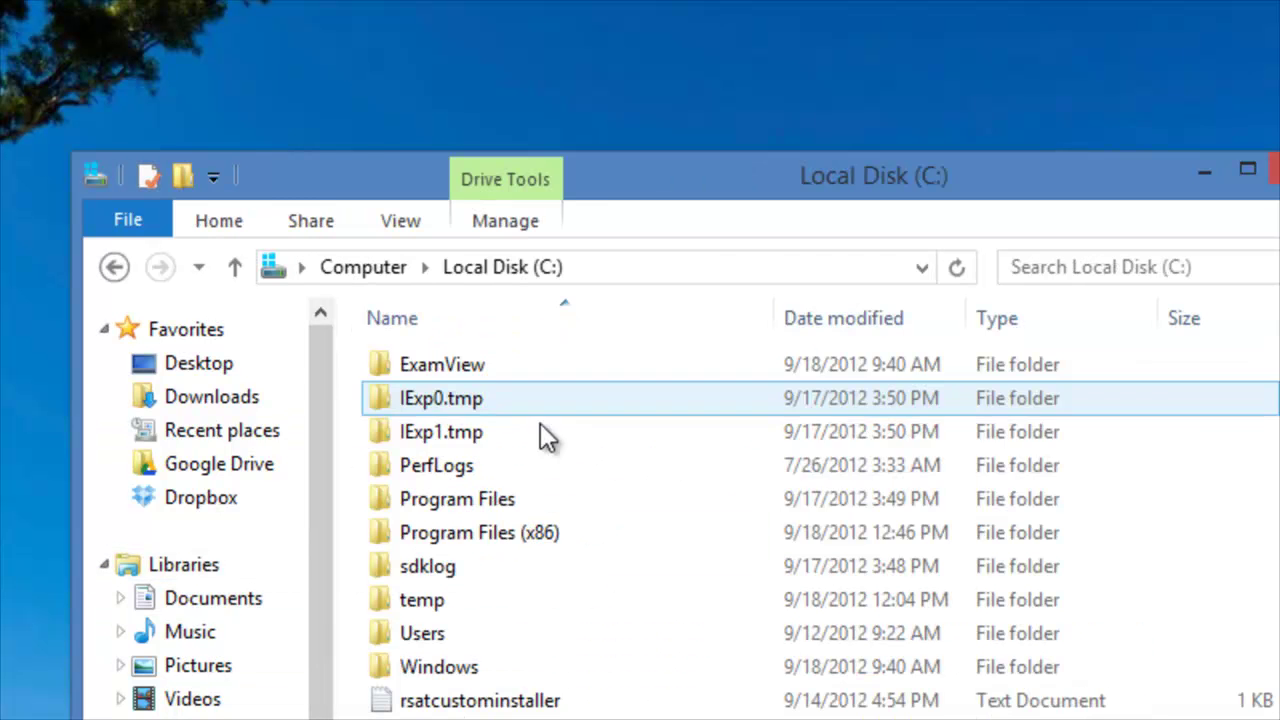
double_click(465, 378)
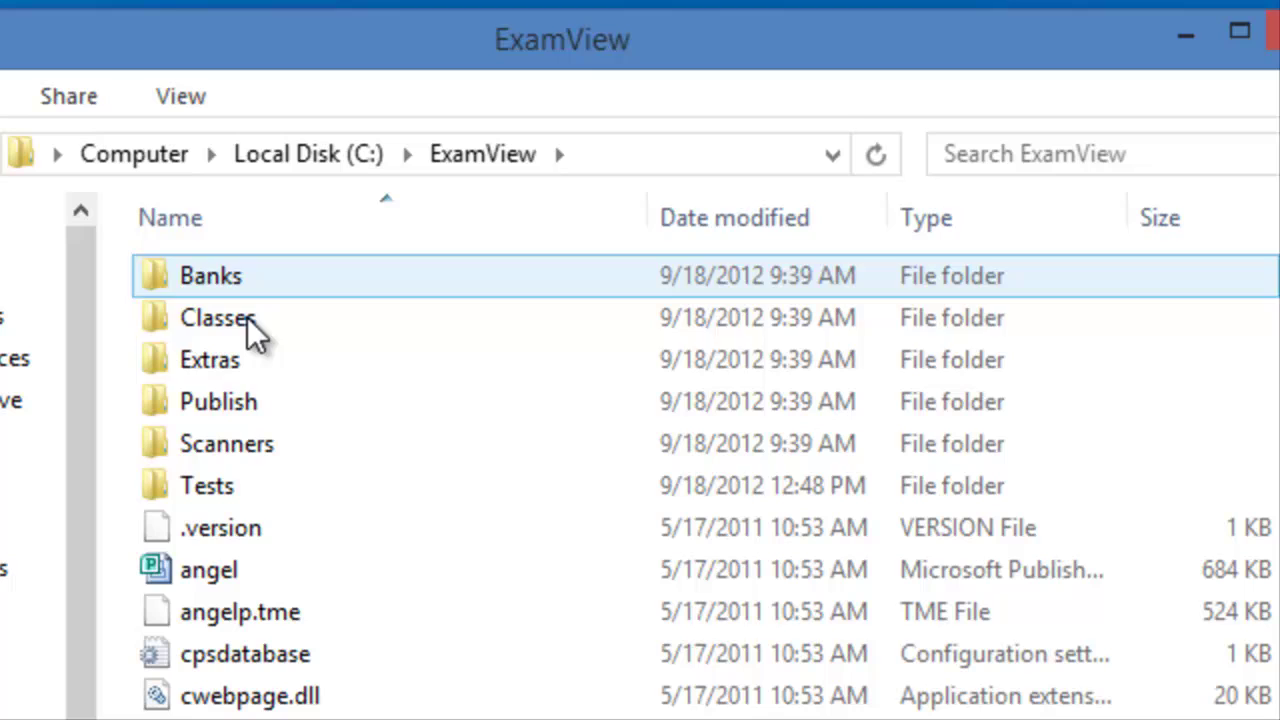
double_click(223, 482)
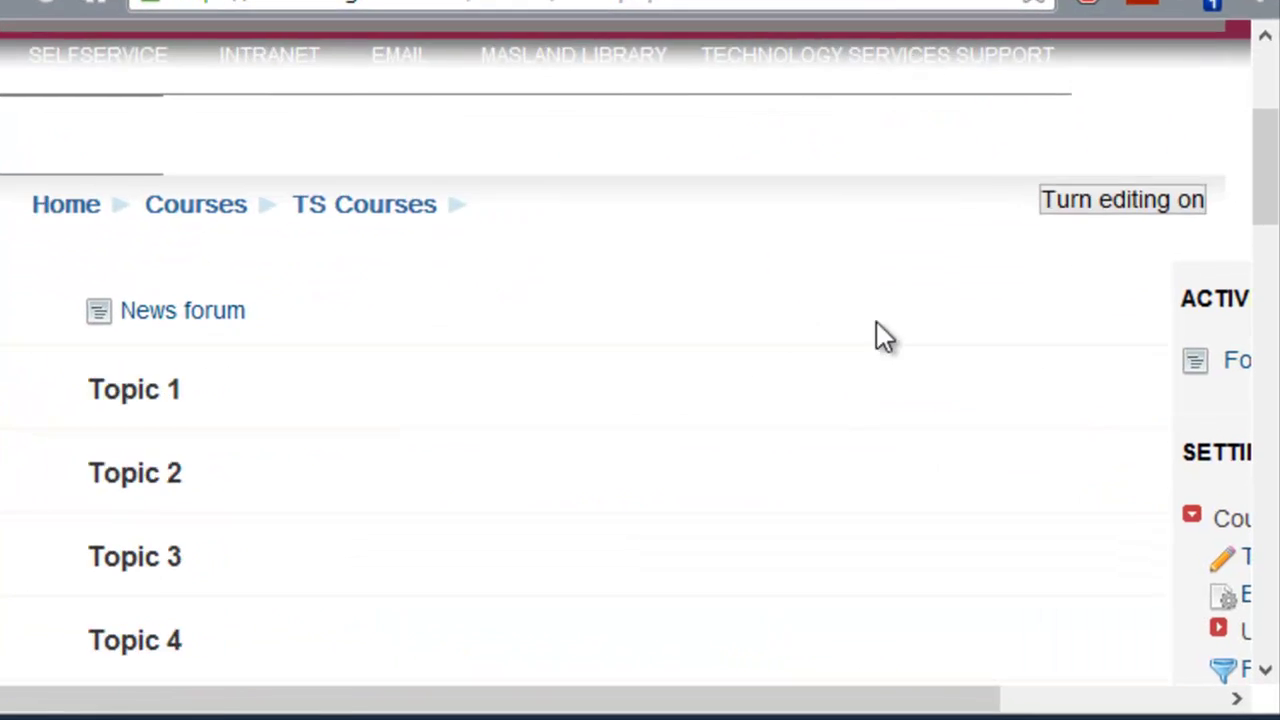
Step: Switch to the Moodle course in the browser and open the question bank from its course administration settings
scroll(935, 690, right, 3)
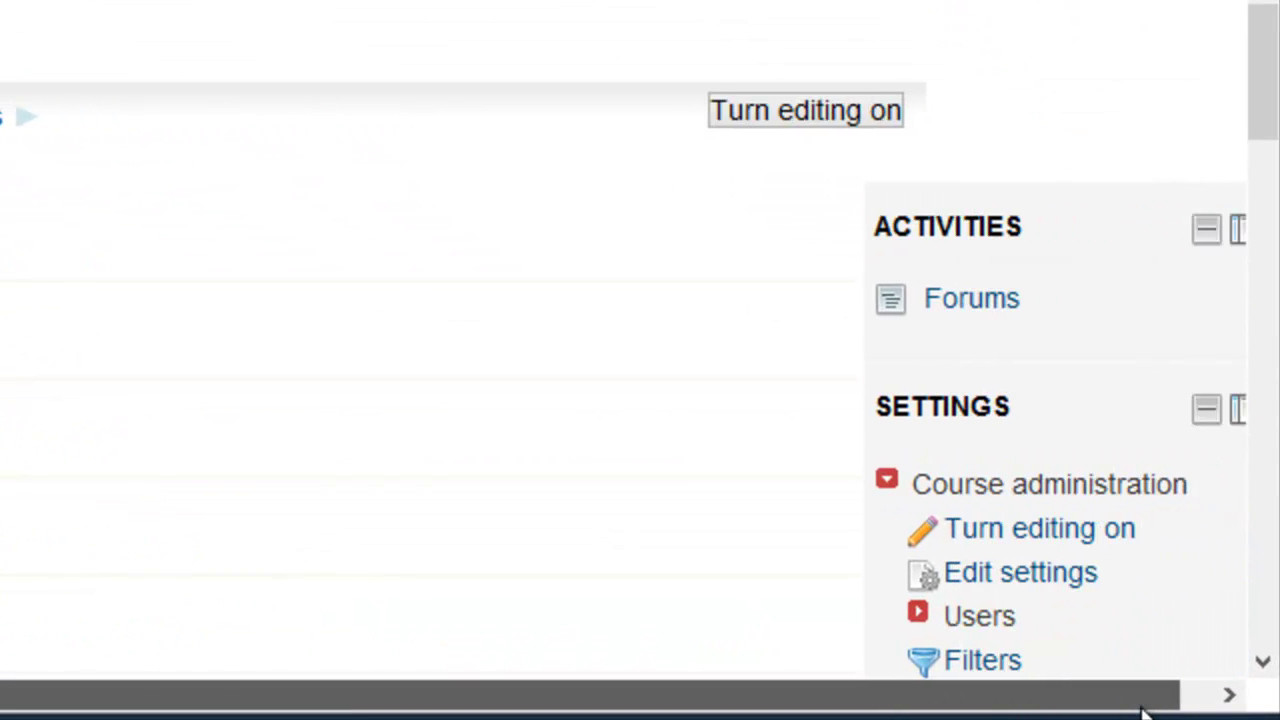
scroll(1003, 557, down, 4)
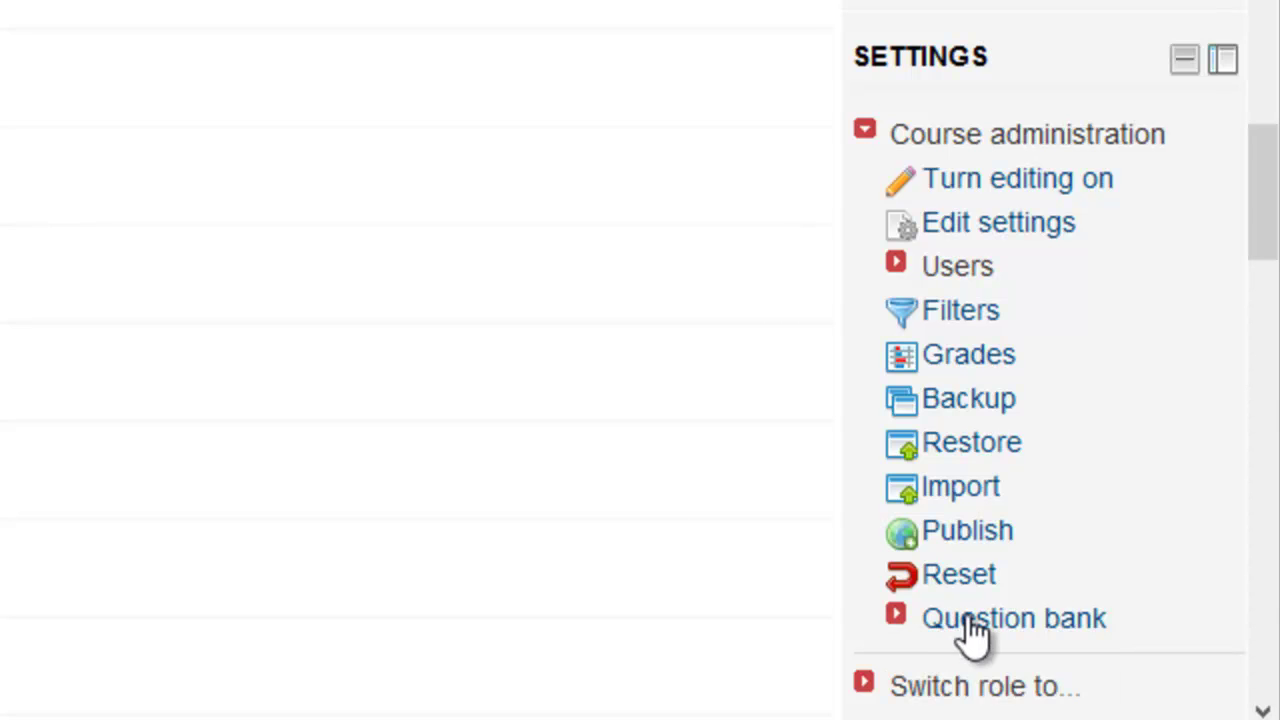
click(966, 628)
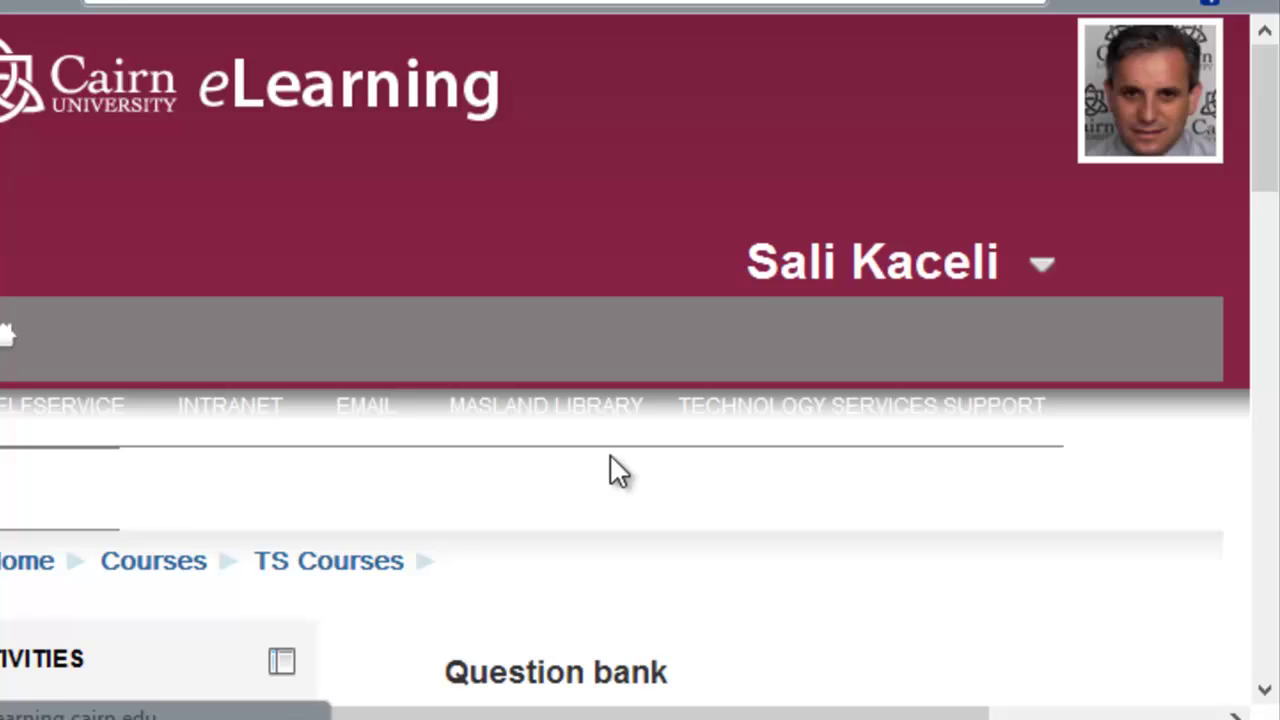
scroll(706, 503, down, 5)
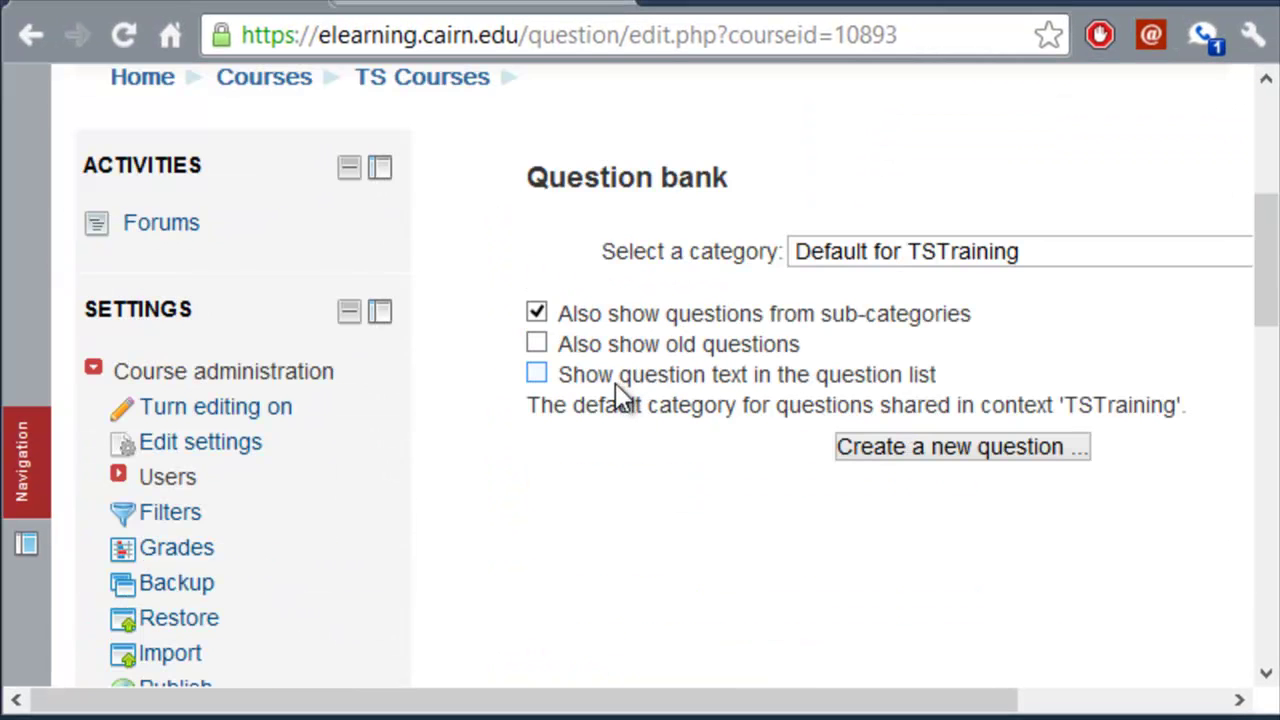
Step: Open the question bank's categories and examine those defined for the TSTraining course
scroll(722, 446, down, 3)
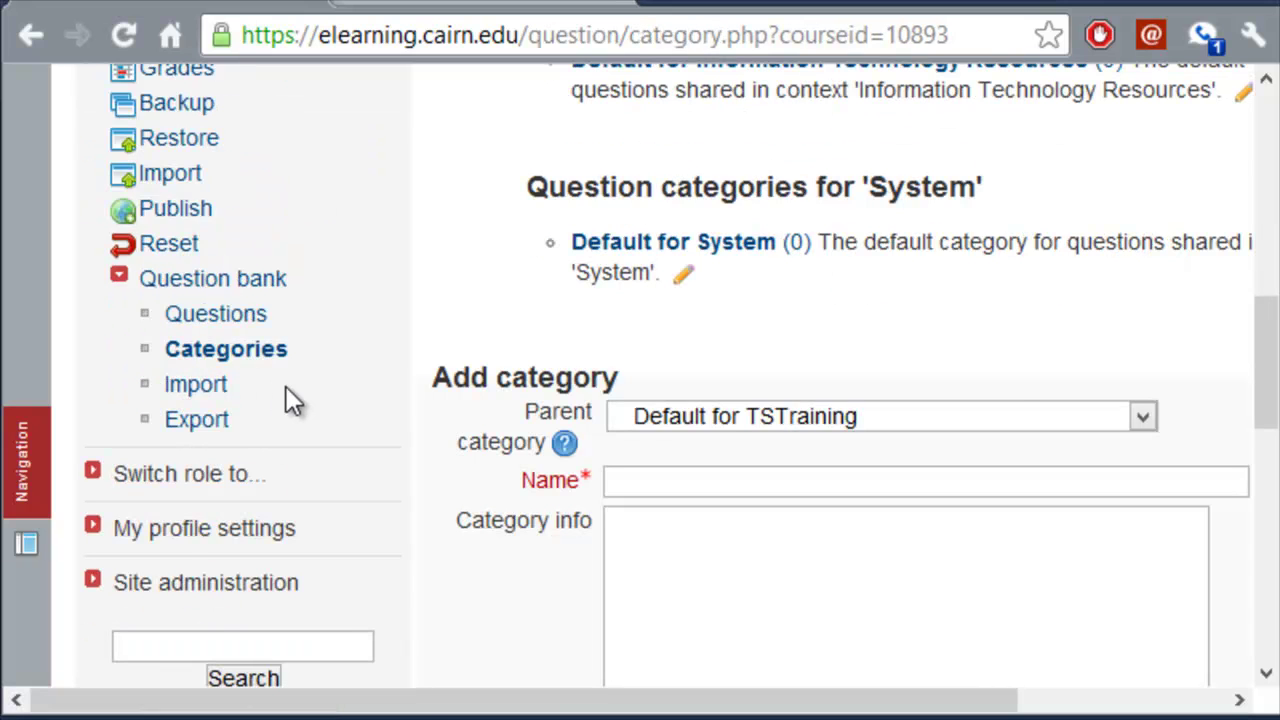
scroll(300, 265, up, 6)
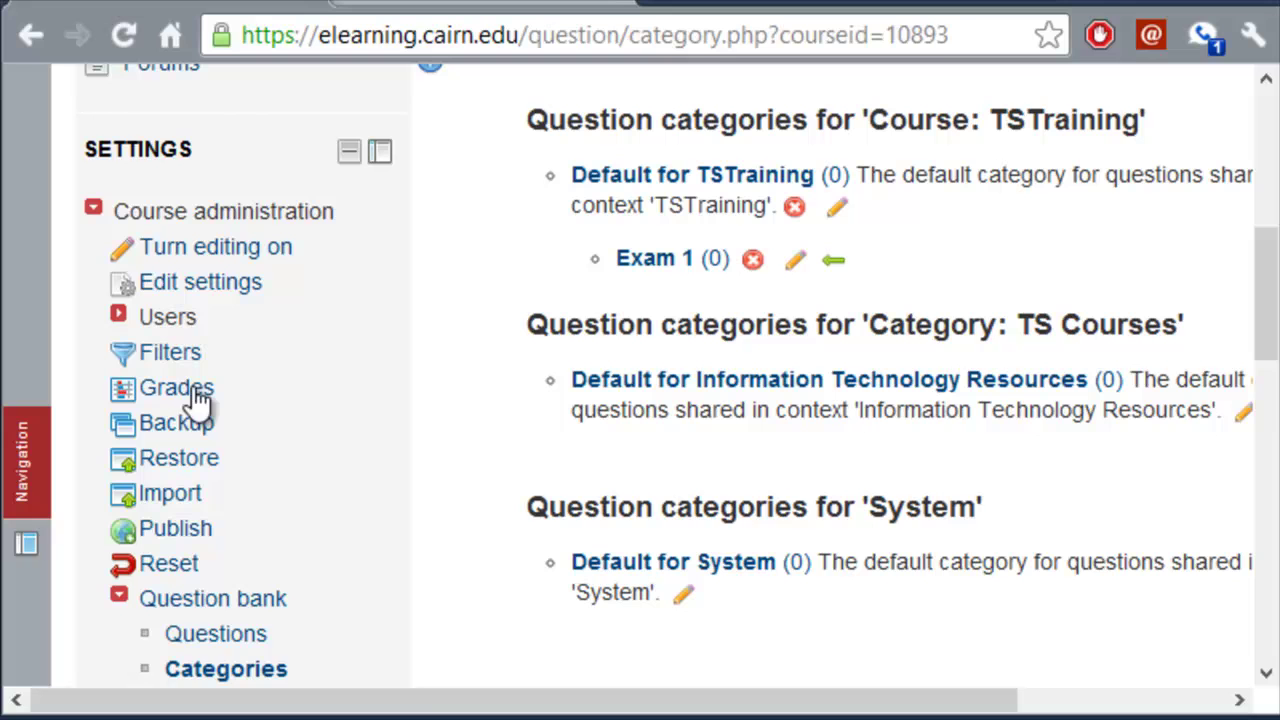
scroll(349, 535, down, 3)
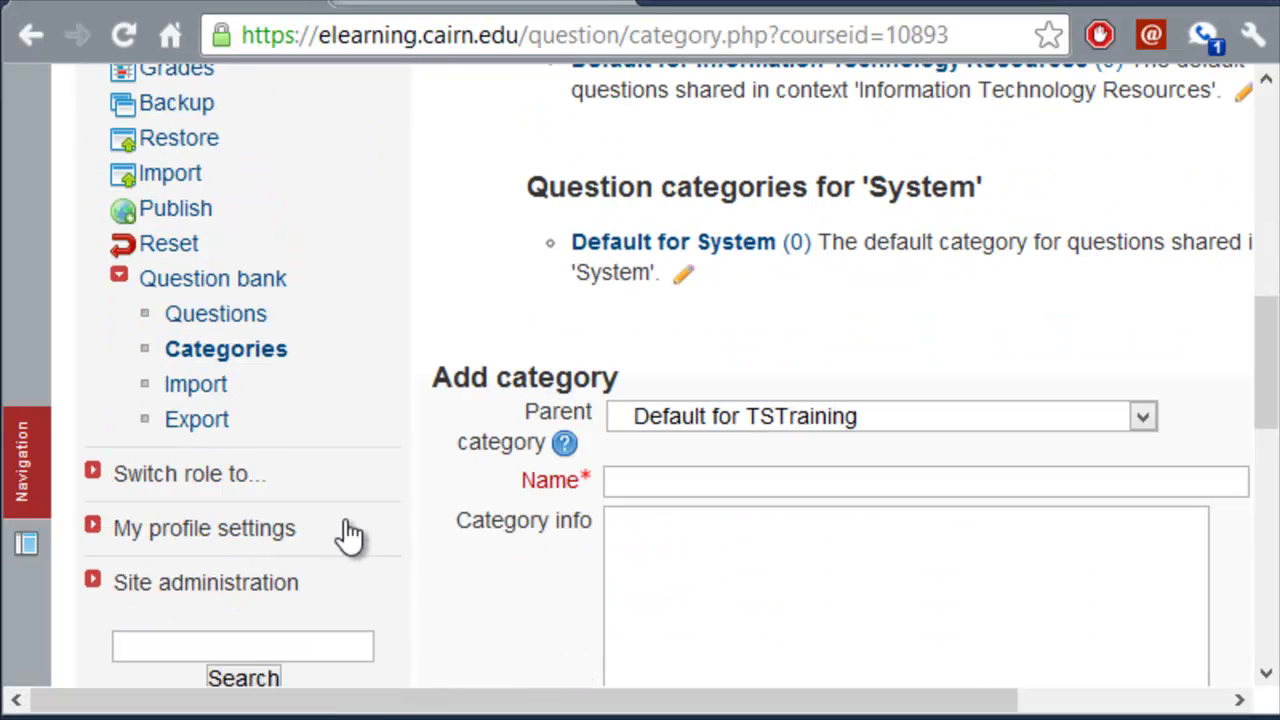
Step: Open the question bank's import page and select Moodle XML format, keeping the default category and general options
click(205, 390)
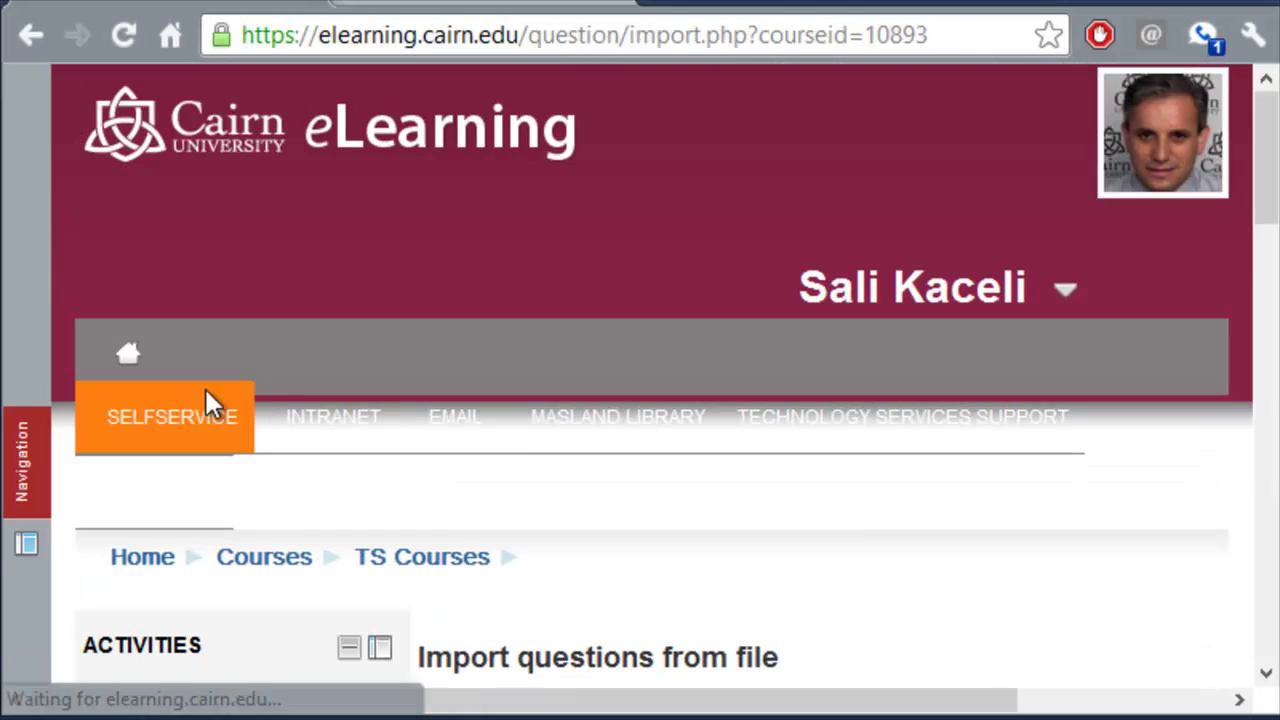
scroll(871, 538, down, 5)
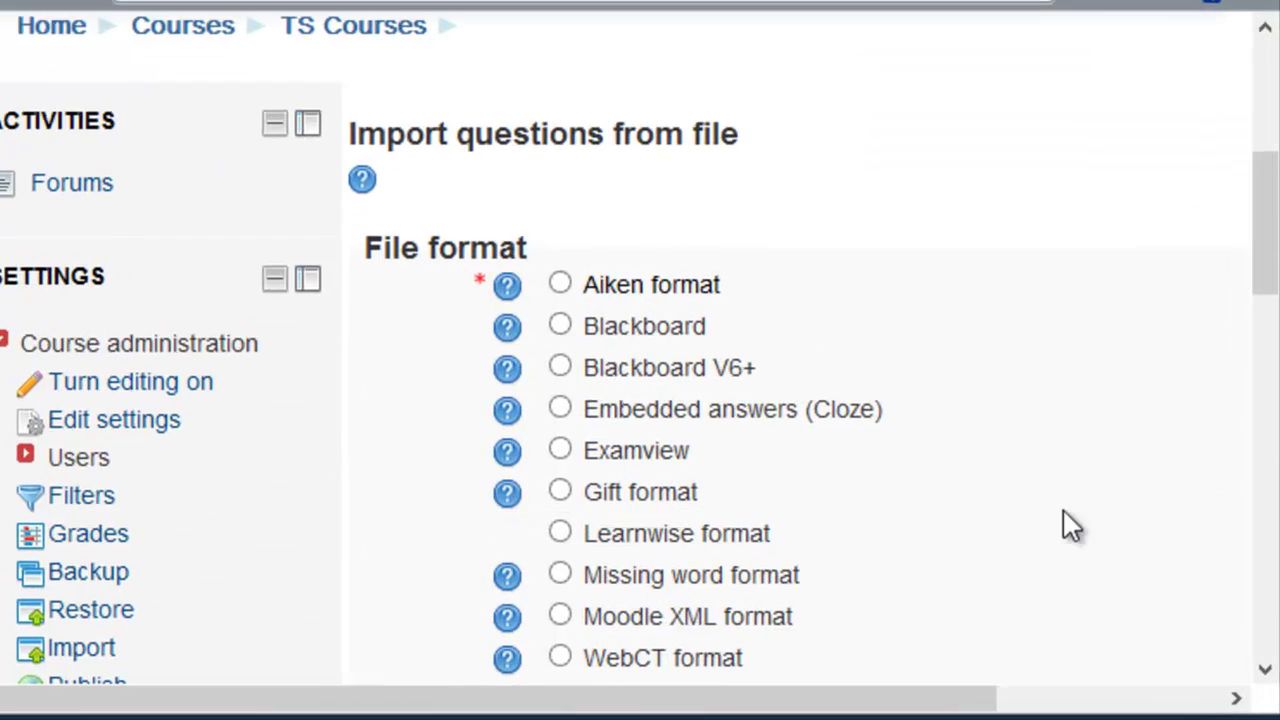
scroll(1064, 511, down, 2)
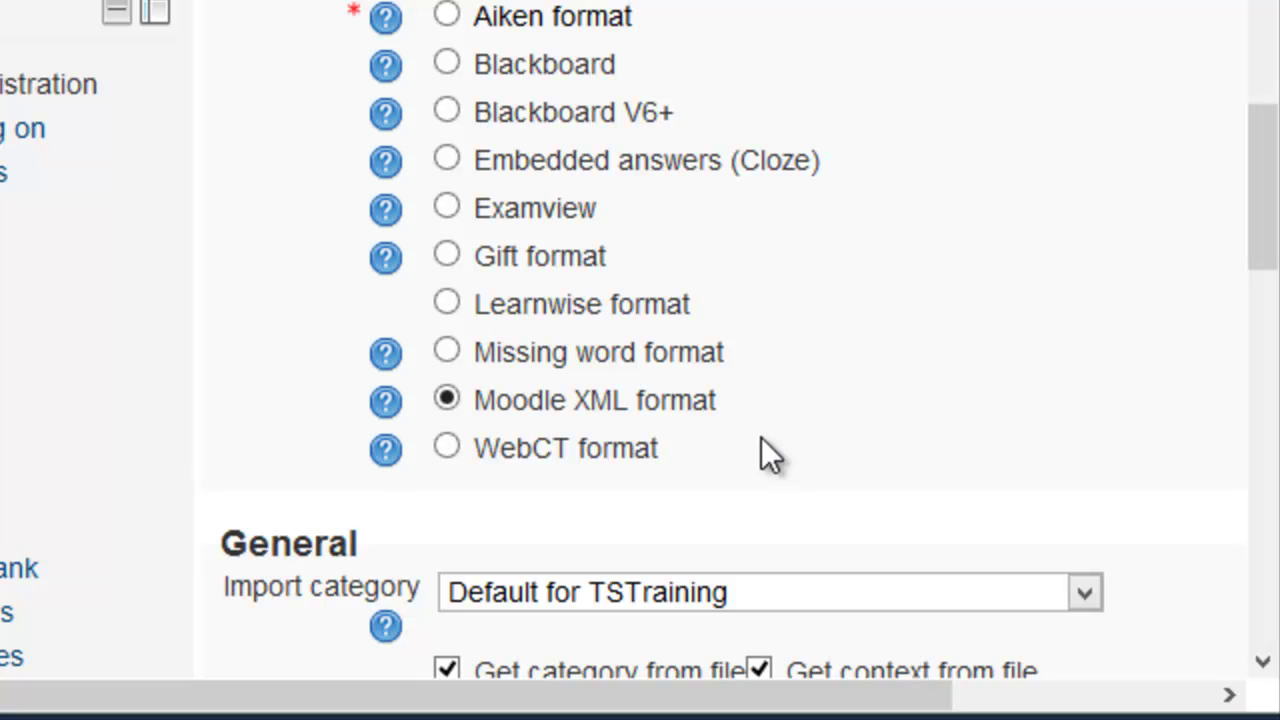
scroll(1040, 515, down, 3)
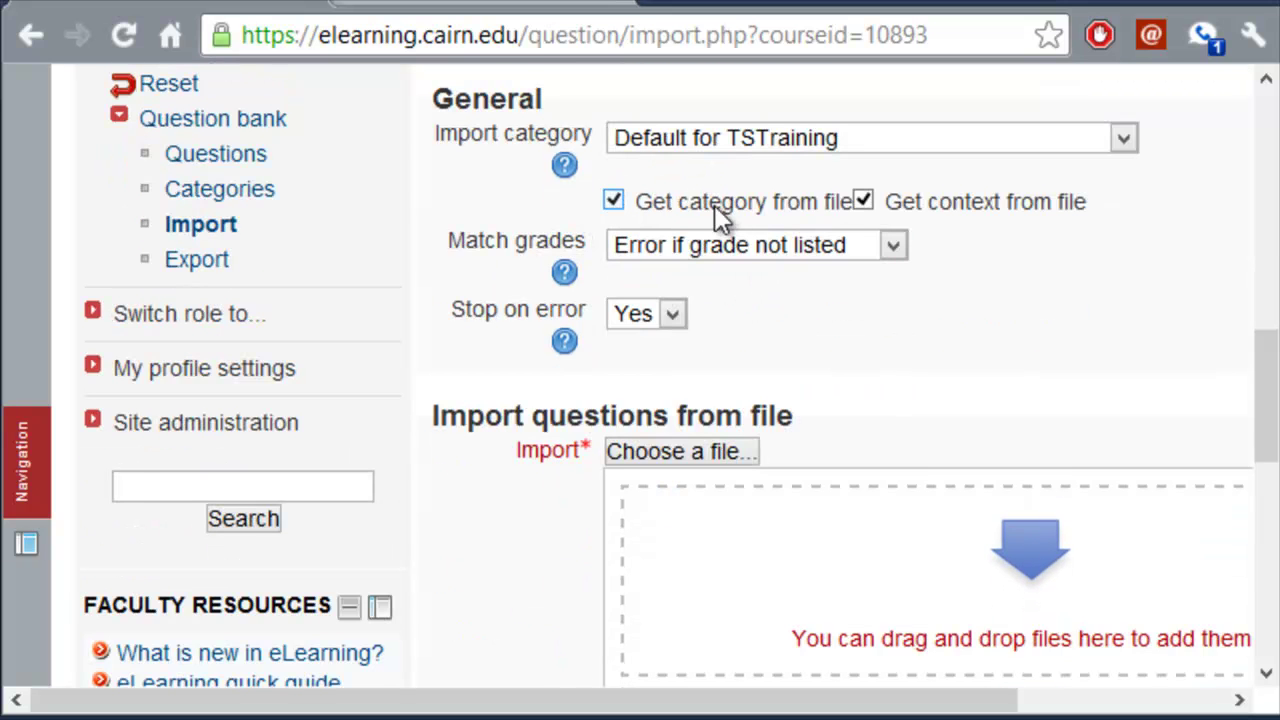
Step: Attach the Exam 1 XML file from C:\ExamView\Tests as the file to upload for the question import
click(716, 453)
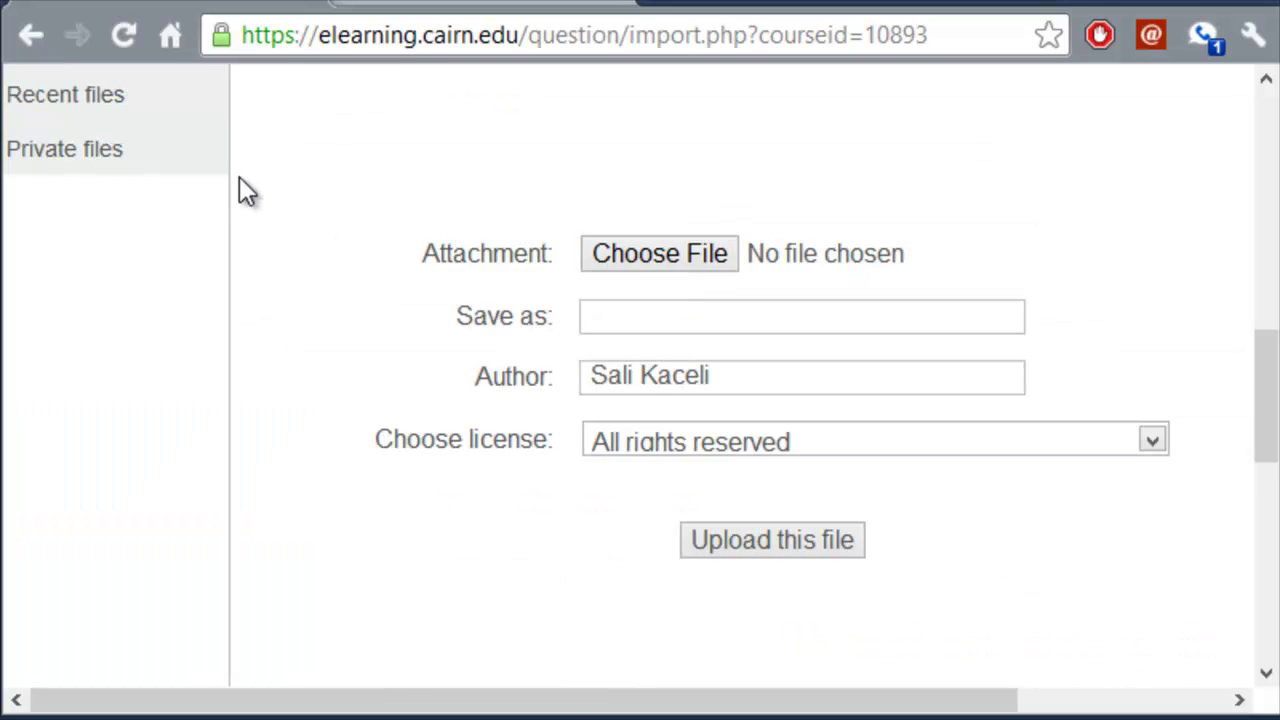
click(639, 257)
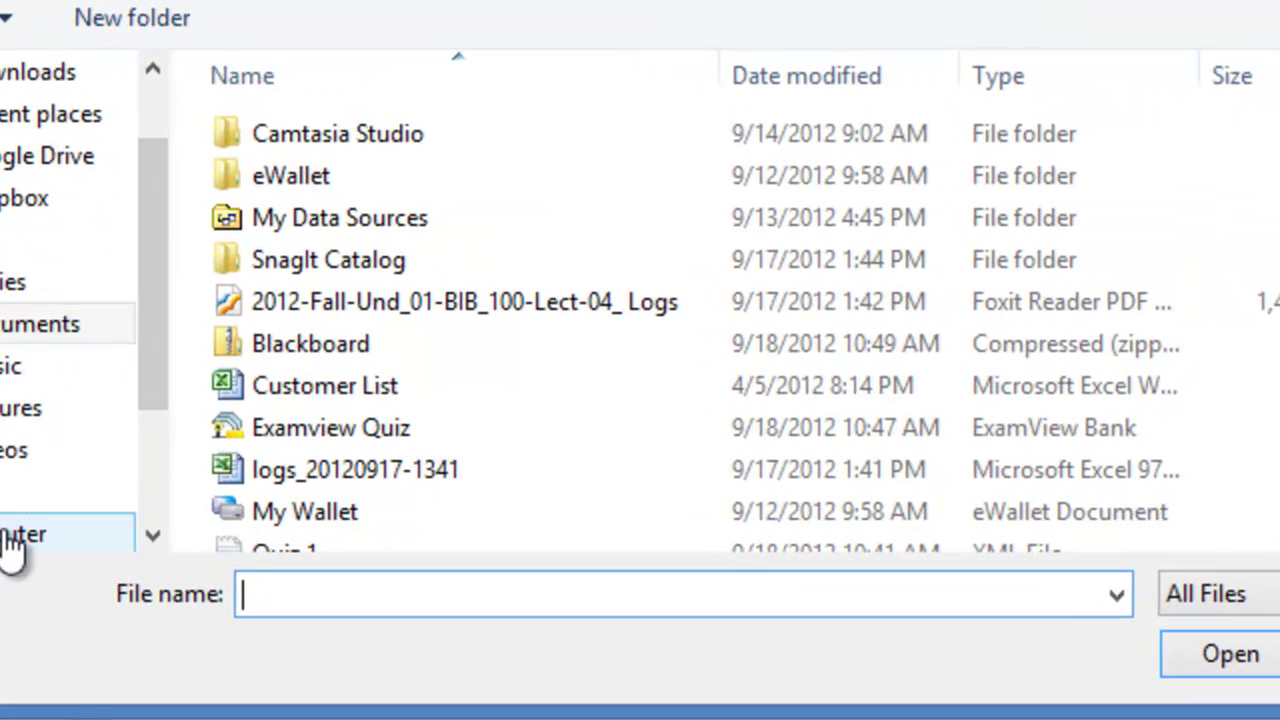
click(158, 533)
double_click(419, 141)
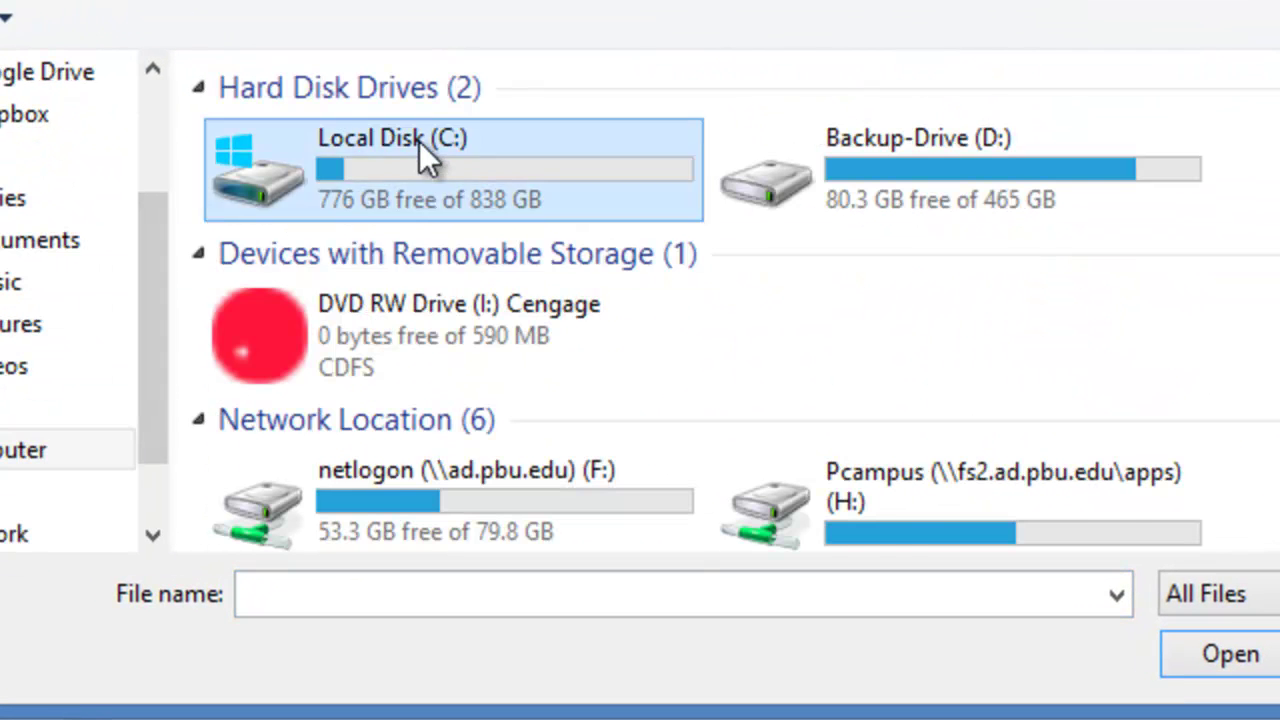
double_click(331, 133)
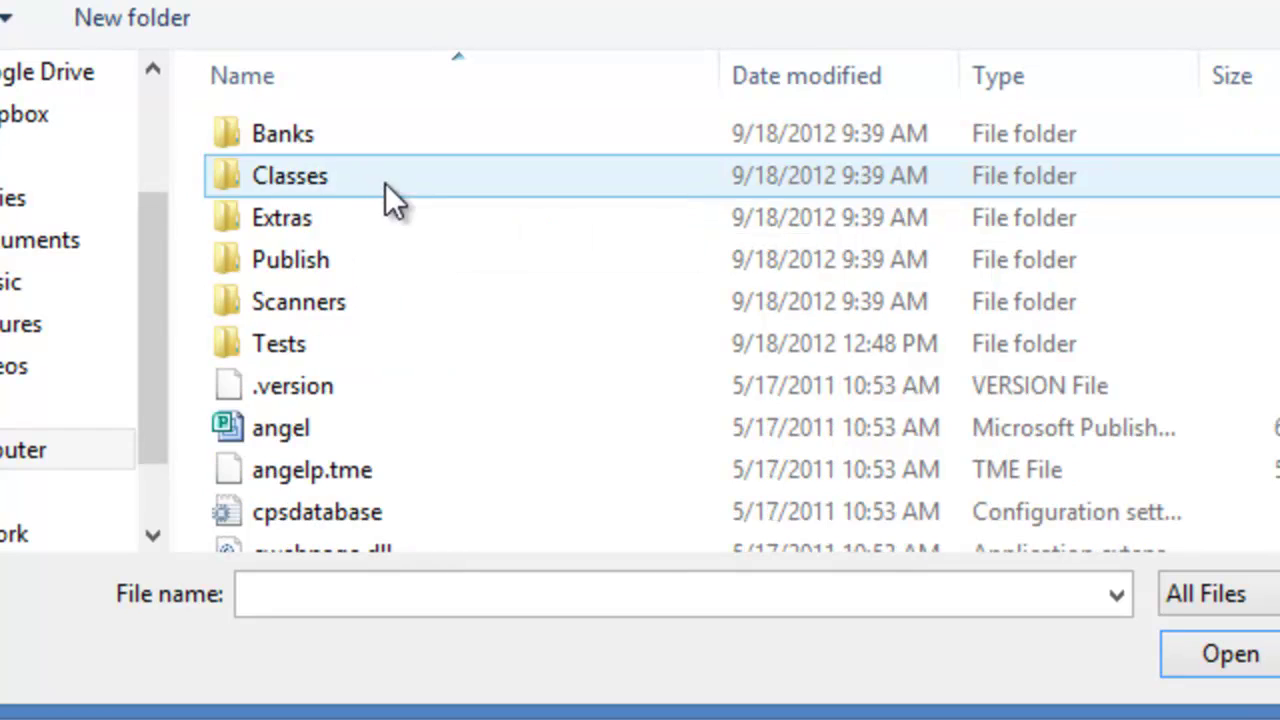
double_click(303, 339)
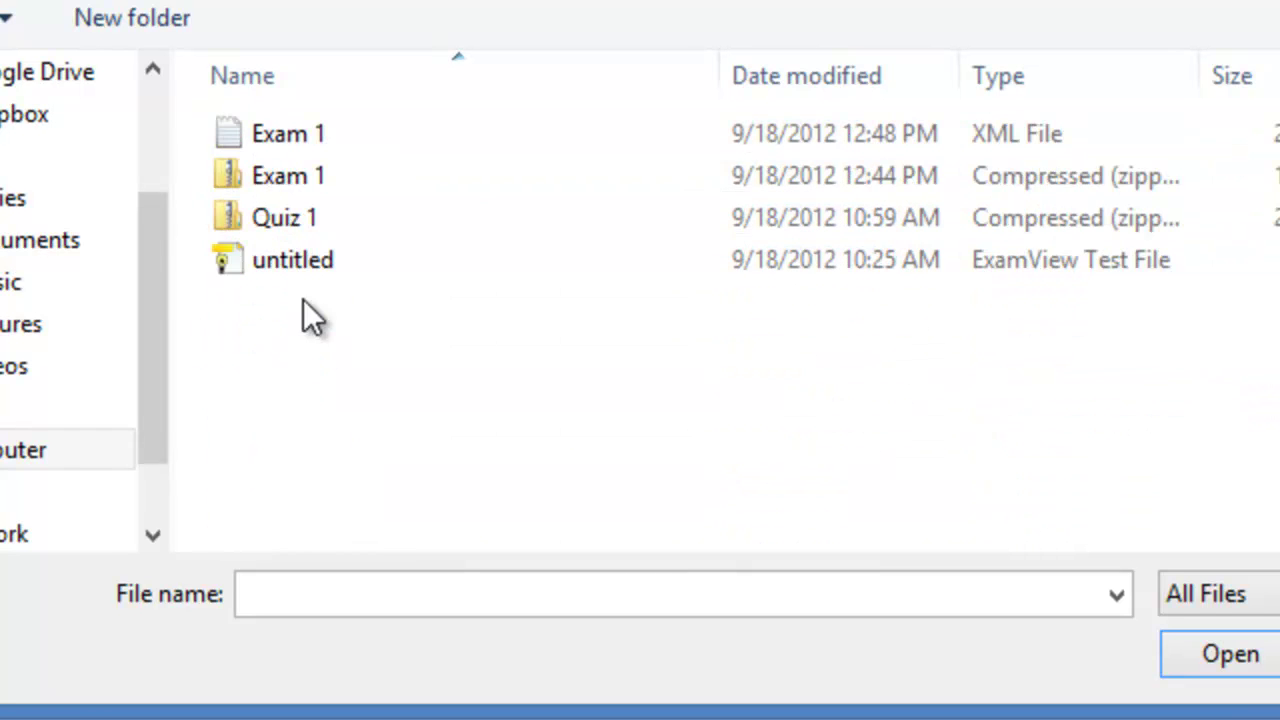
click(299, 143)
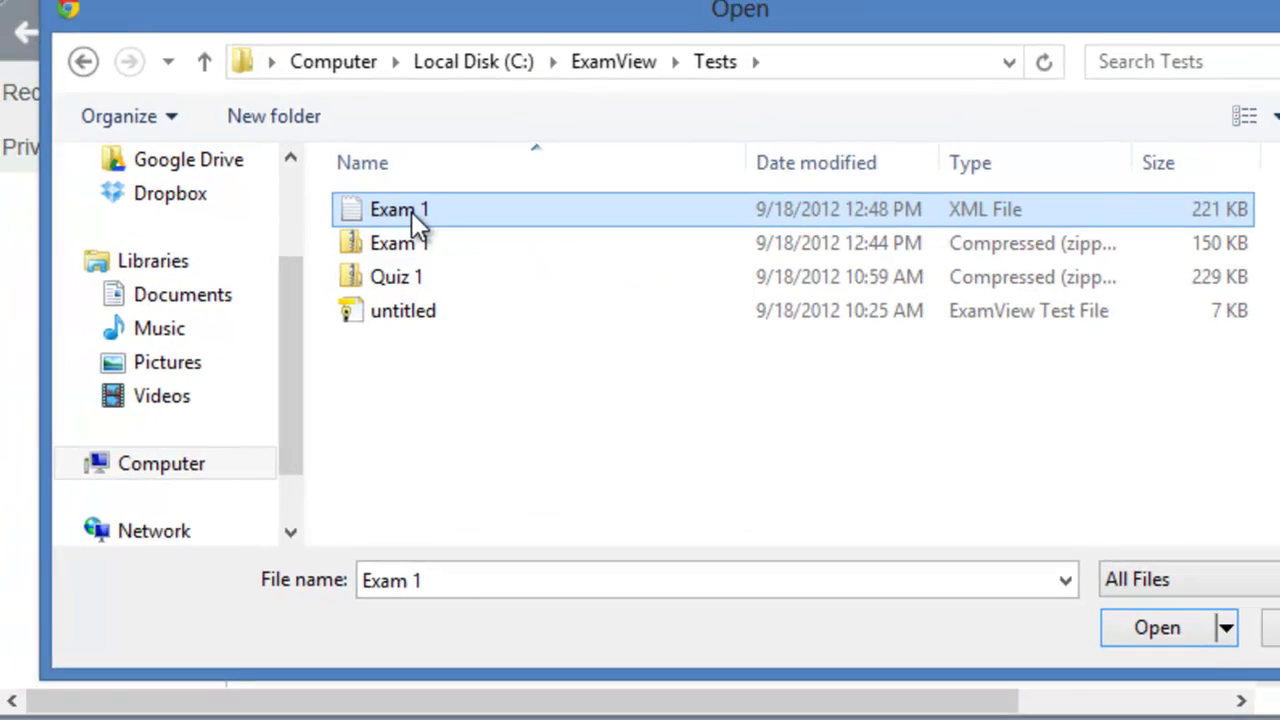
double_click(300, 135)
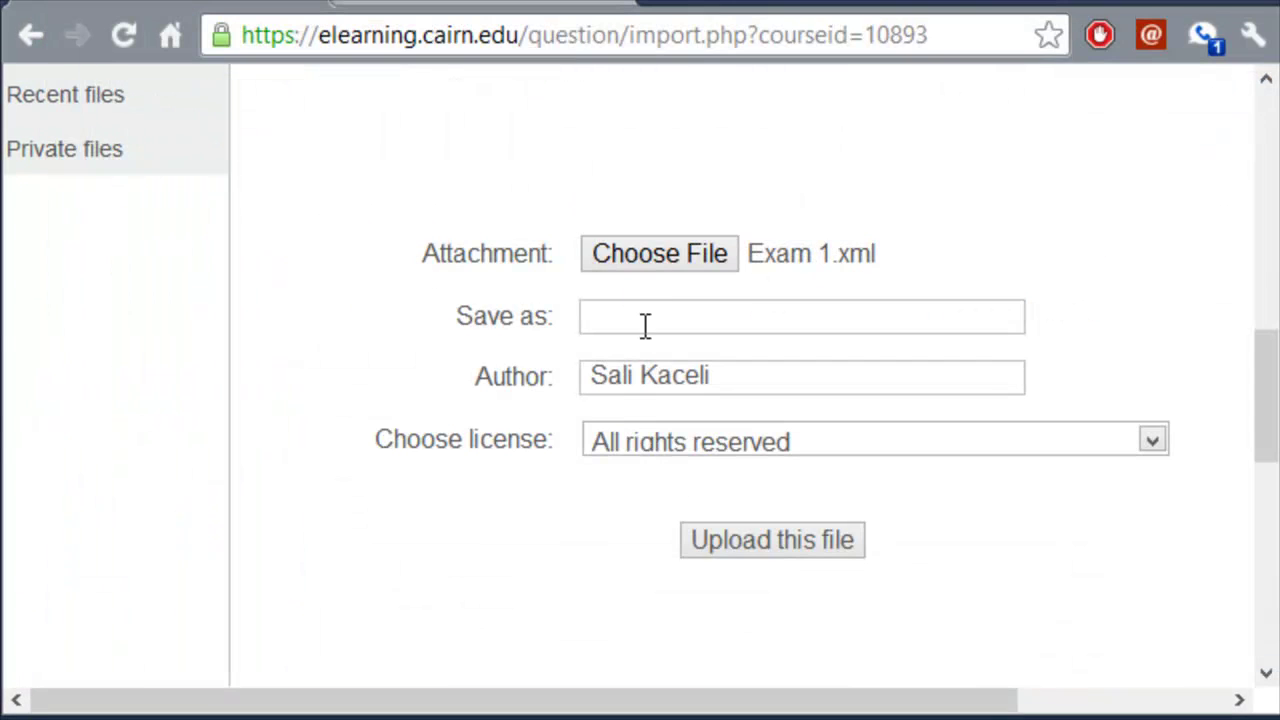
Step: Upload the attached Exam 1.xml and import its questions into the question bank
click(760, 540)
scroll(529, 493, down, 3)
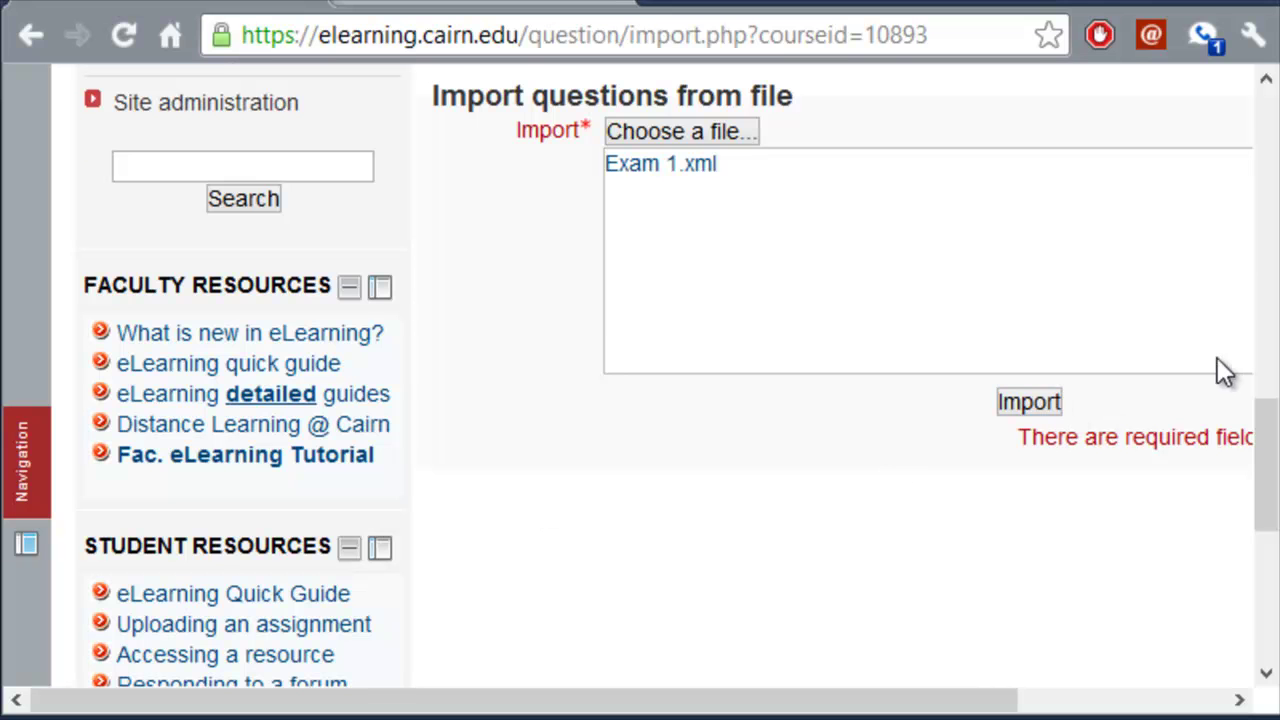
scroll(1190, 365, up, 3)
scroll(1060, 360, down, 3)
click(1022, 404)
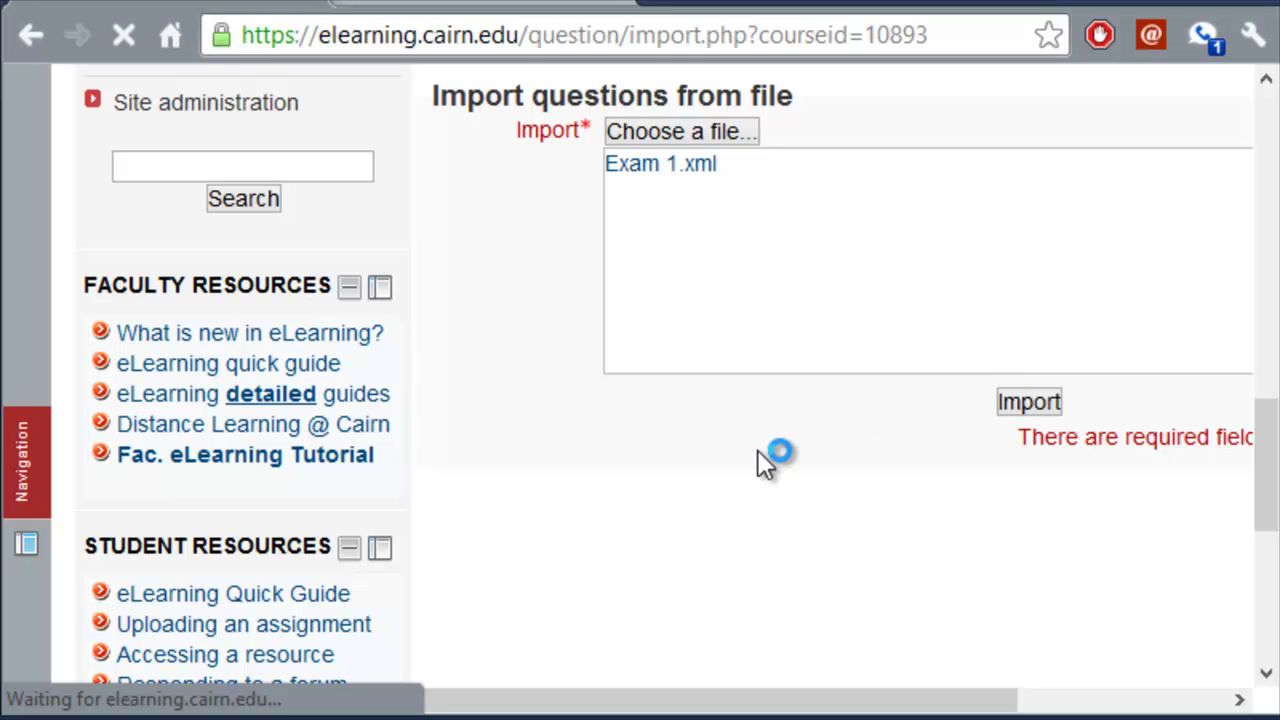
Step: Review the list of imported questions through to the end and continue to the question bank
scroll(740, 525, down, 3)
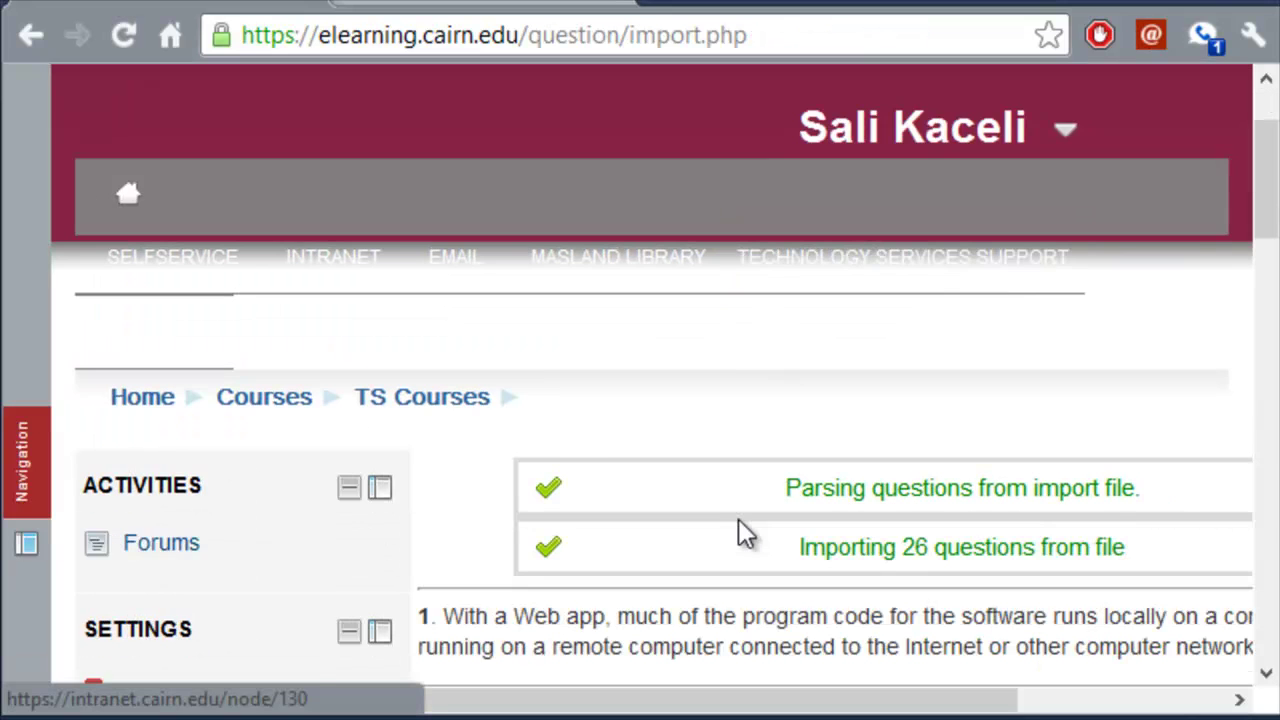
scroll(716, 512, down, 3)
scroll(714, 495, down, 3)
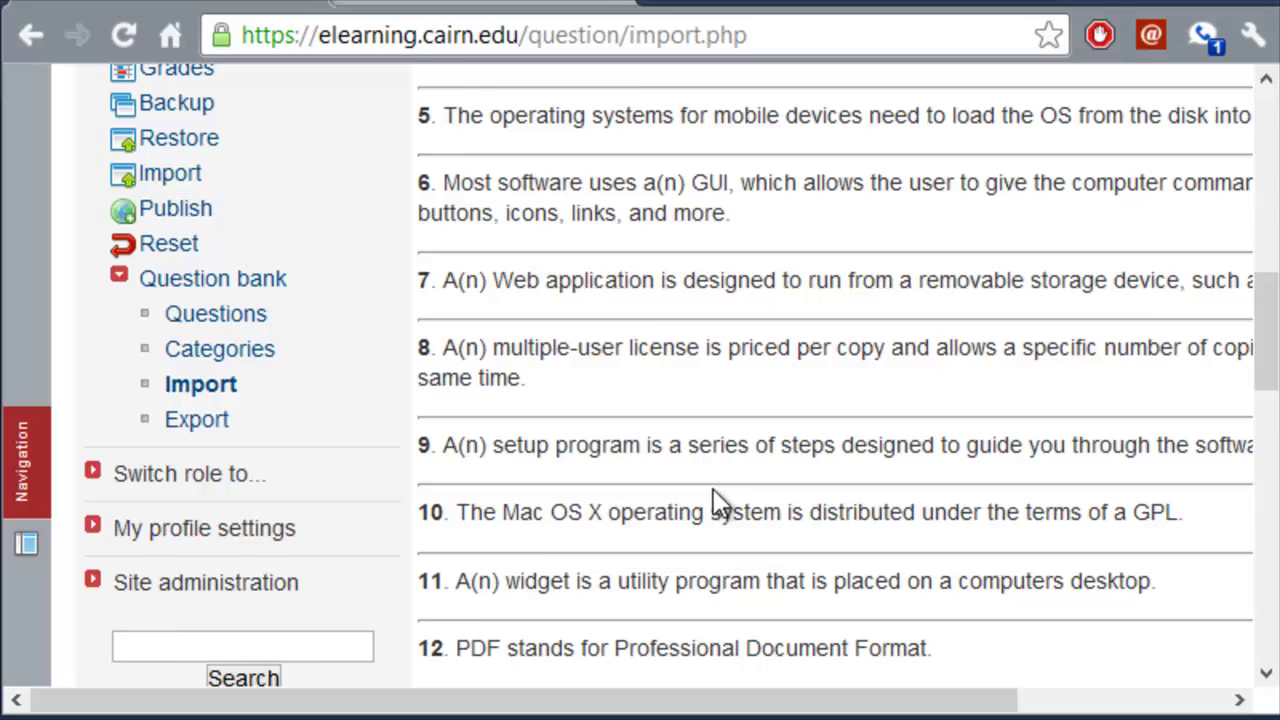
scroll(713, 480, down, 12)
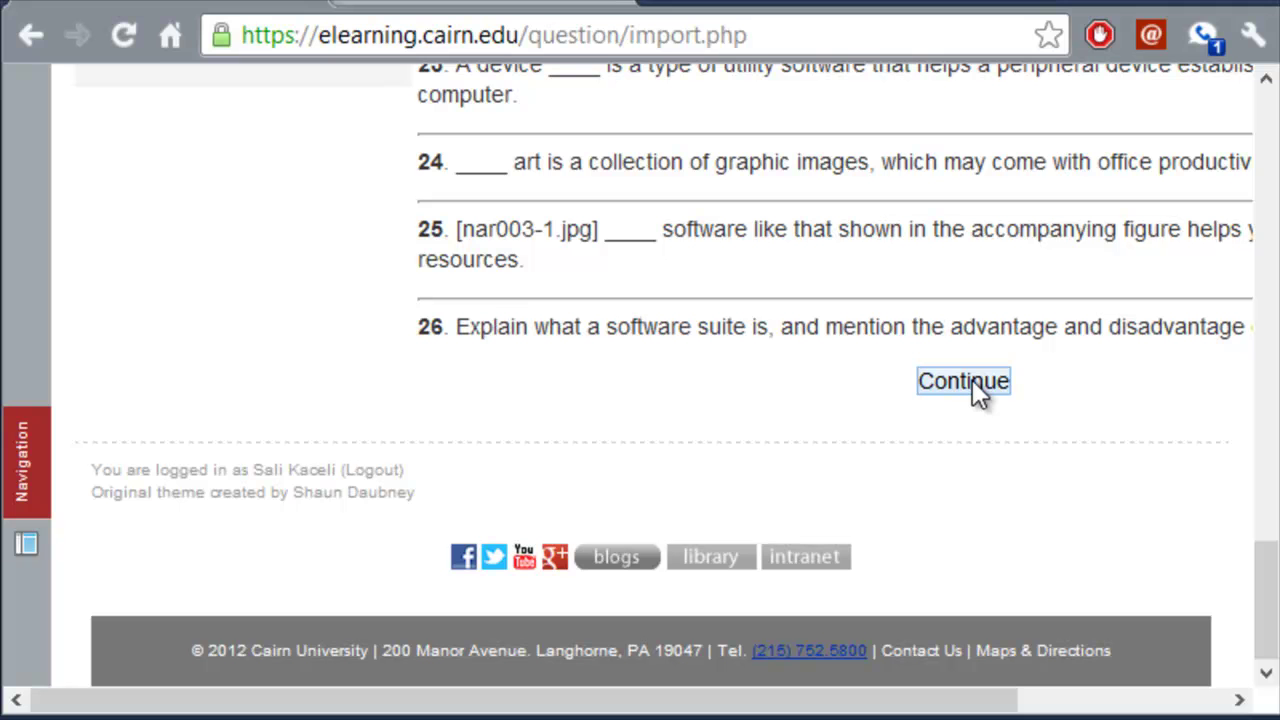
click(971, 381)
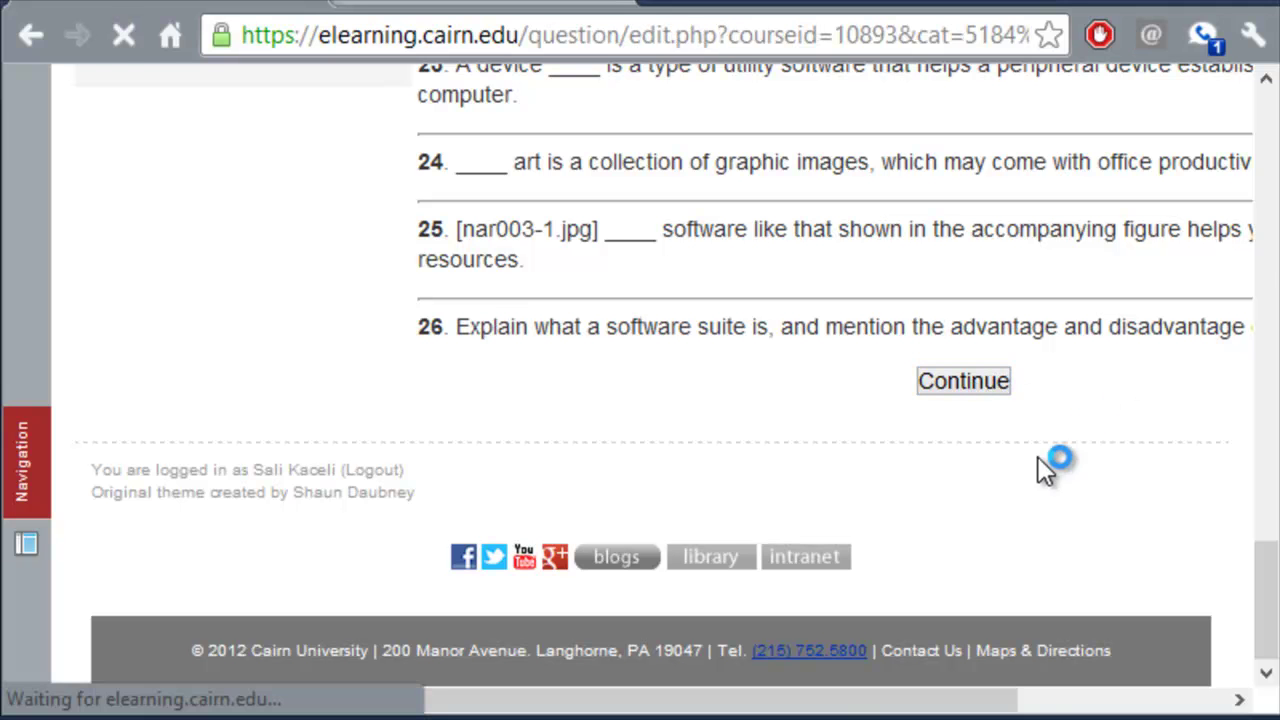
Step: Look through the questions in the Exam 1 Computer Hardware category and show all of them on one page
scroll(855, 535, down, 3)
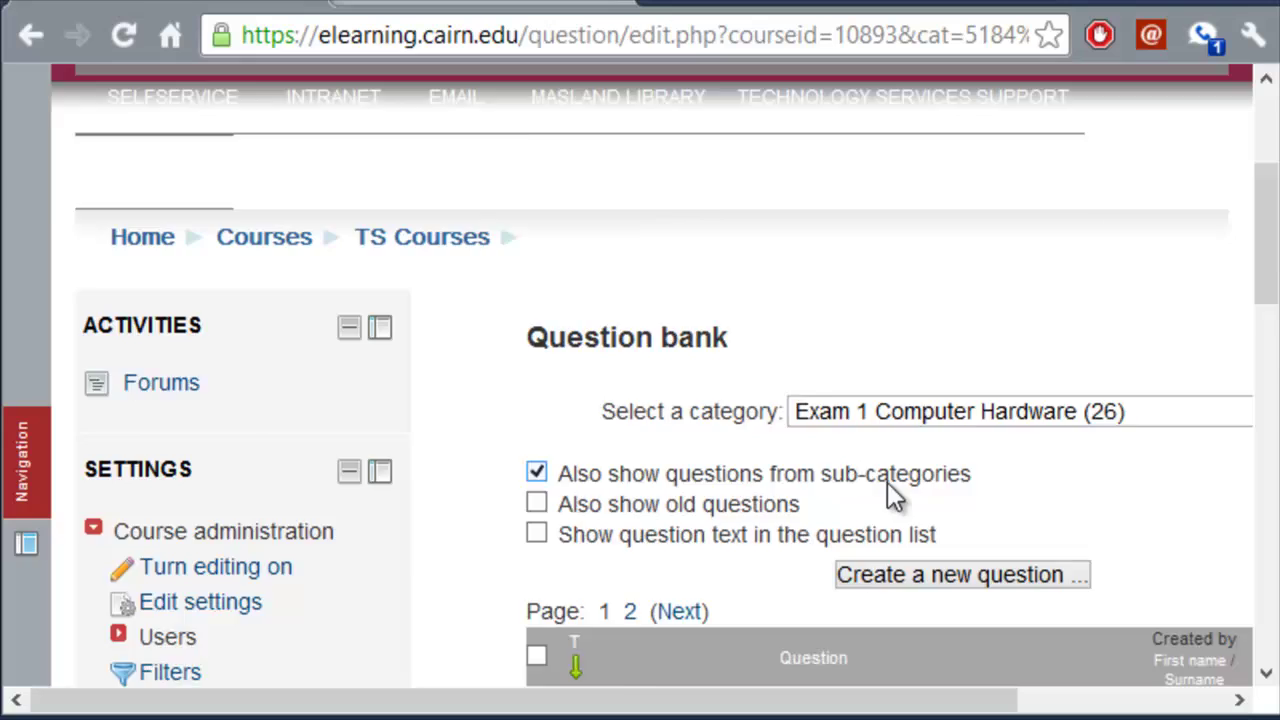
scroll(890, 482, down, 5)
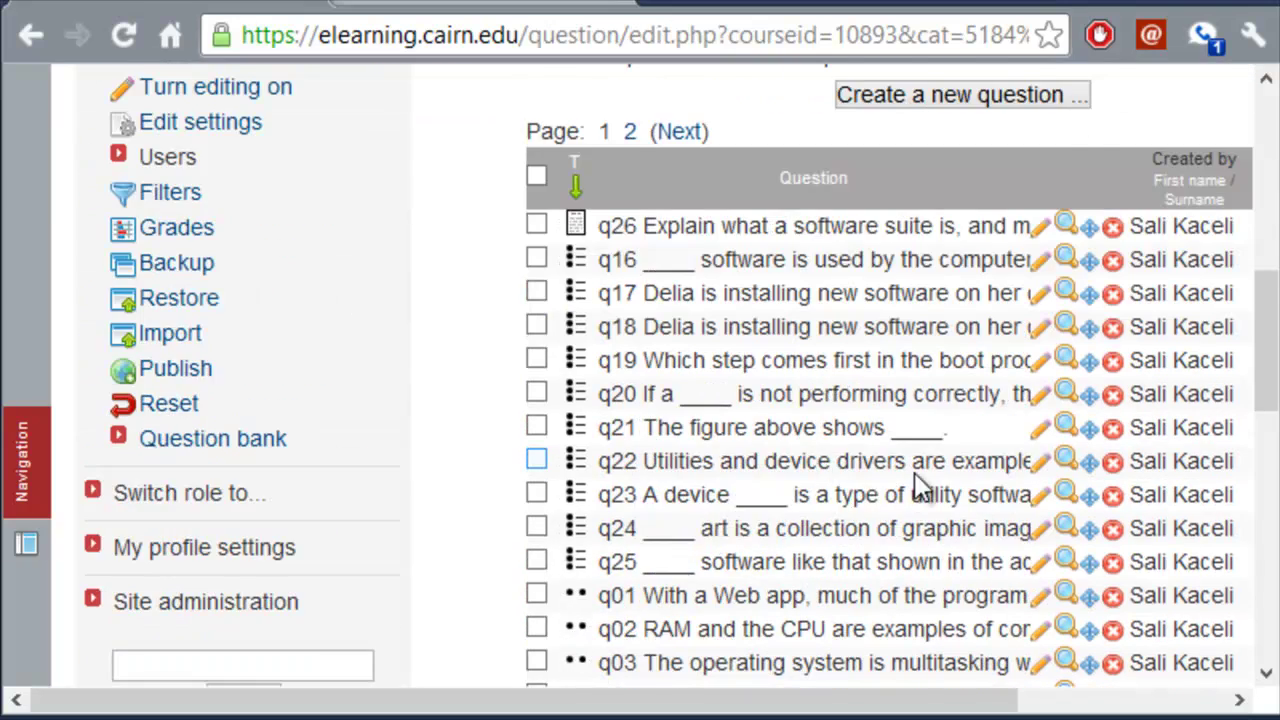
scroll(880, 492, down, 3)
scroll(860, 490, down, 2)
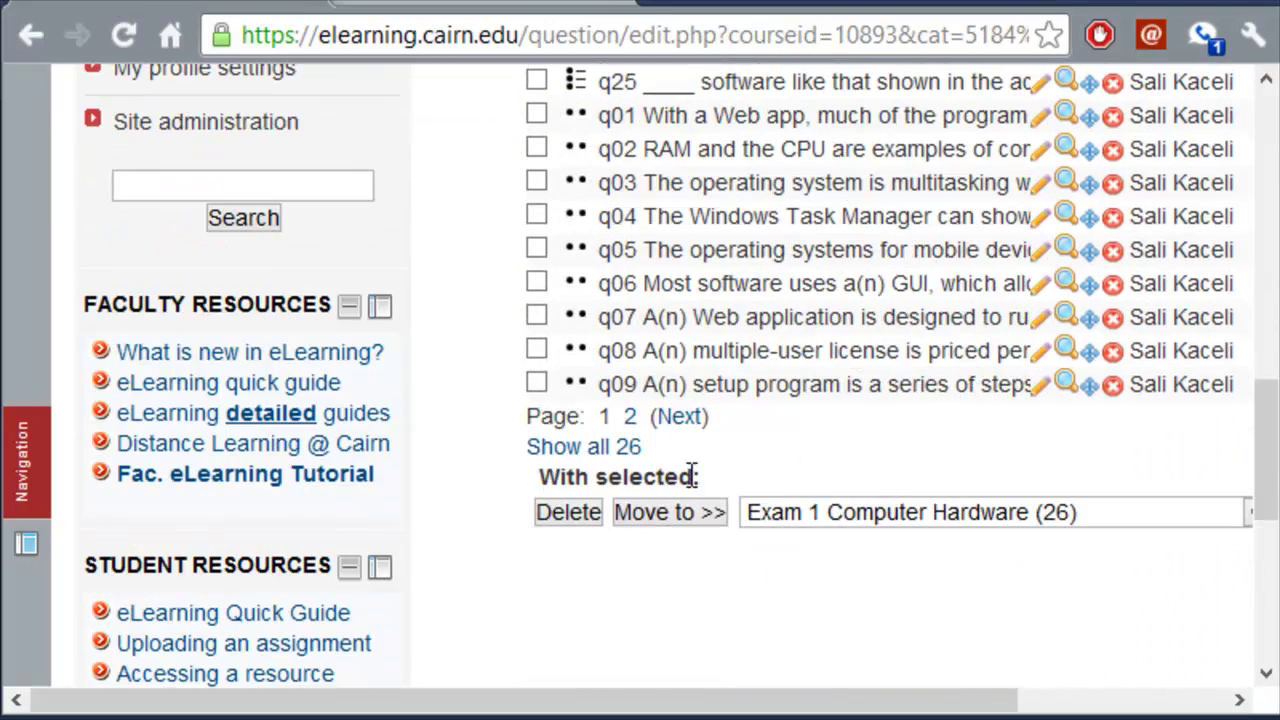
click(622, 452)
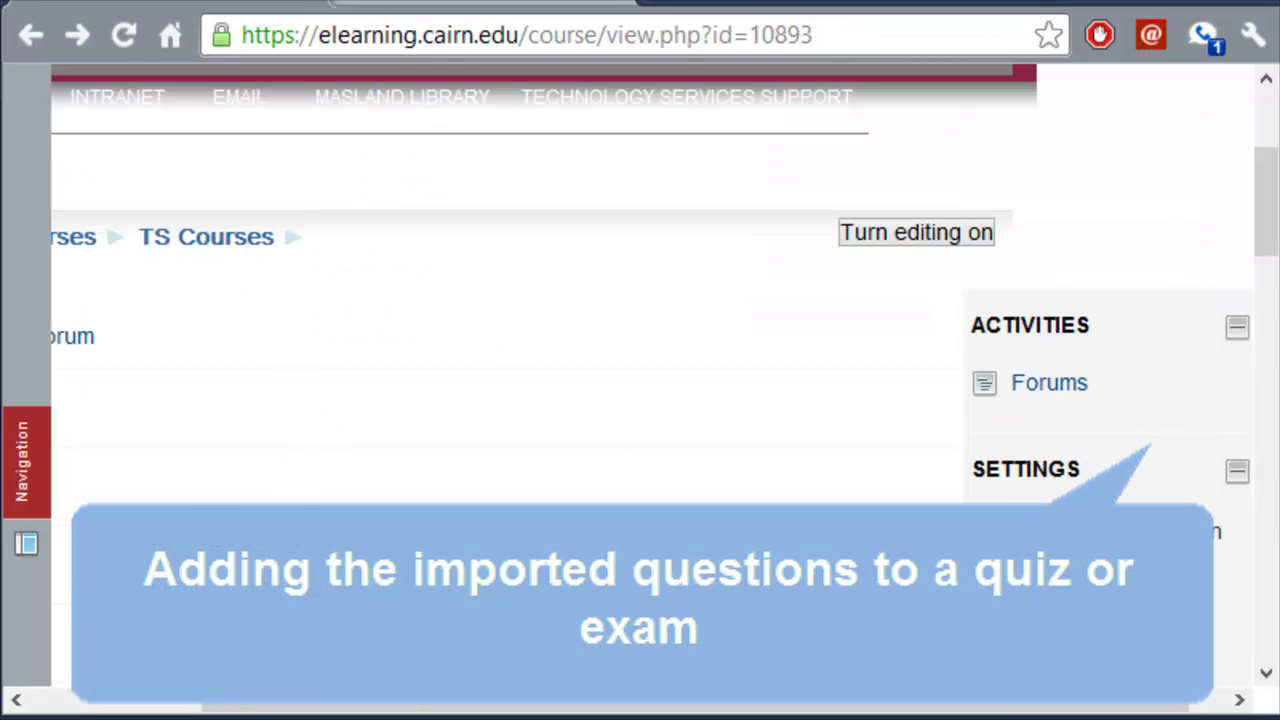
Step: Return to the course page and turn editing on
drag(214, 706, 268, 705)
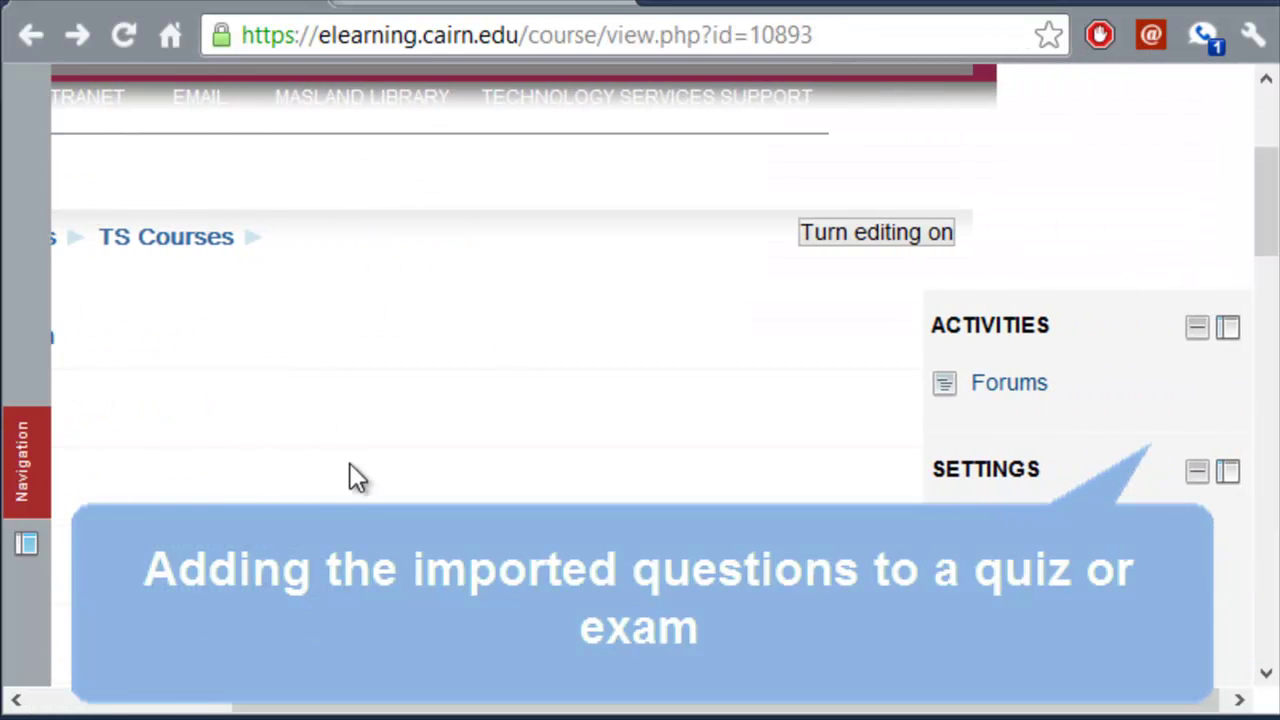
scroll(458, 464, down, 3)
scroll(847, 450, up, 3)
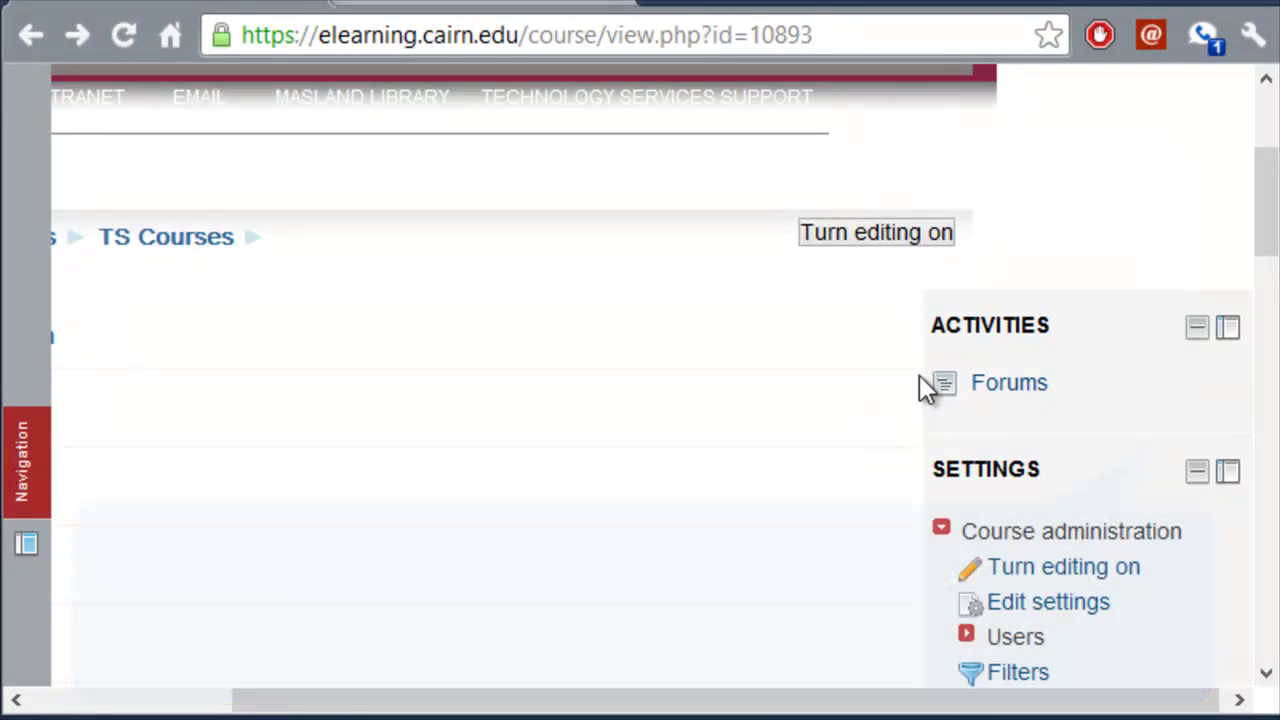
click(882, 230)
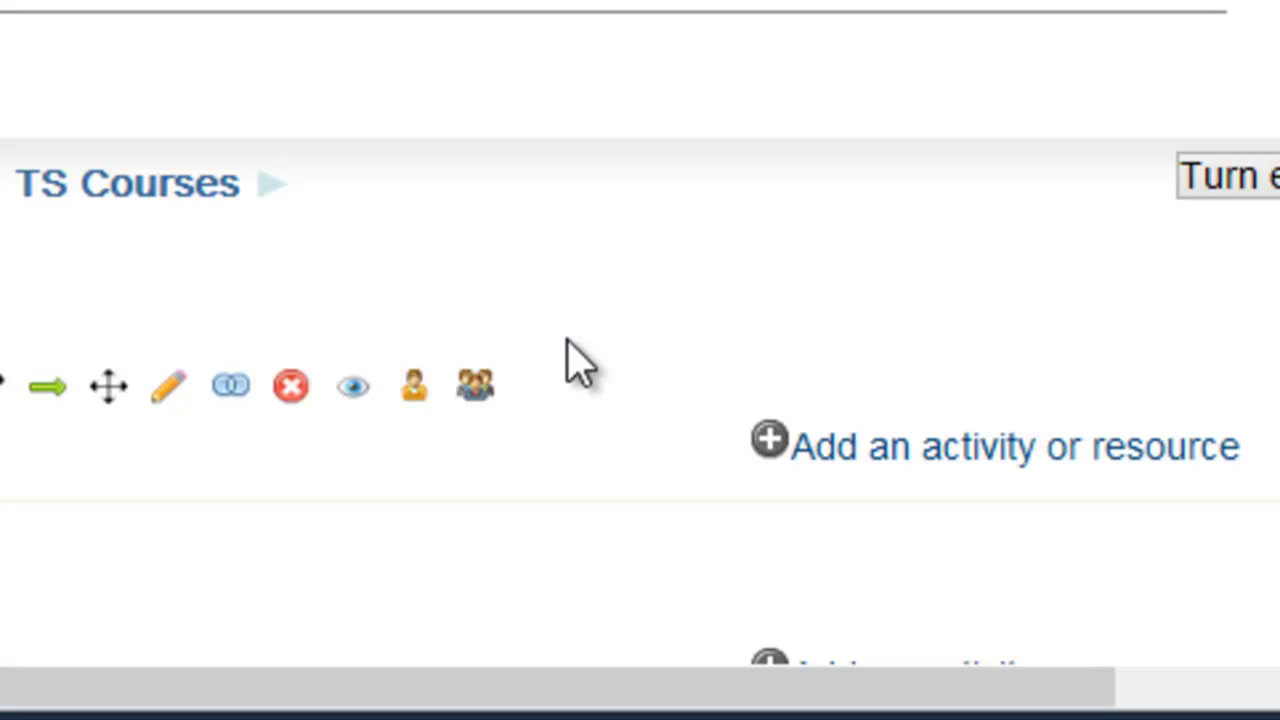
Step: Add a Quiz activity to Topic 1 of the course
scroll(566, 363, down, 2)
scroll(549, 451, down, 2)
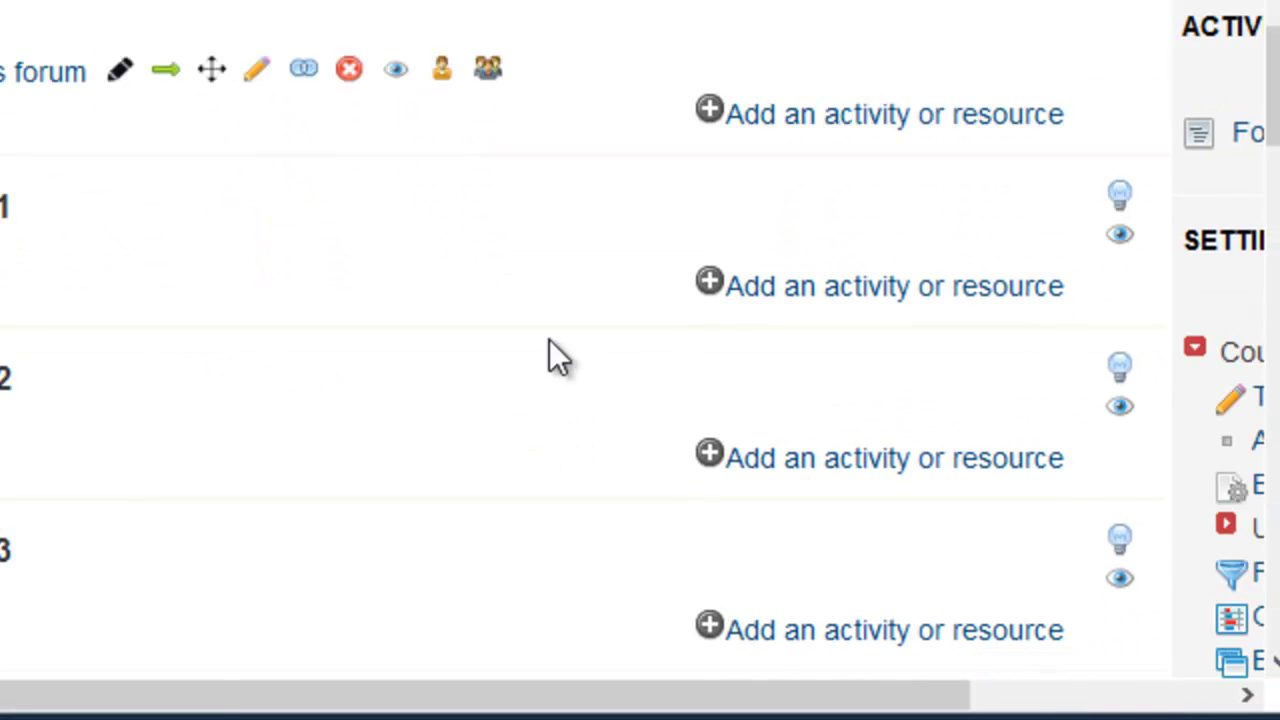
click(795, 290)
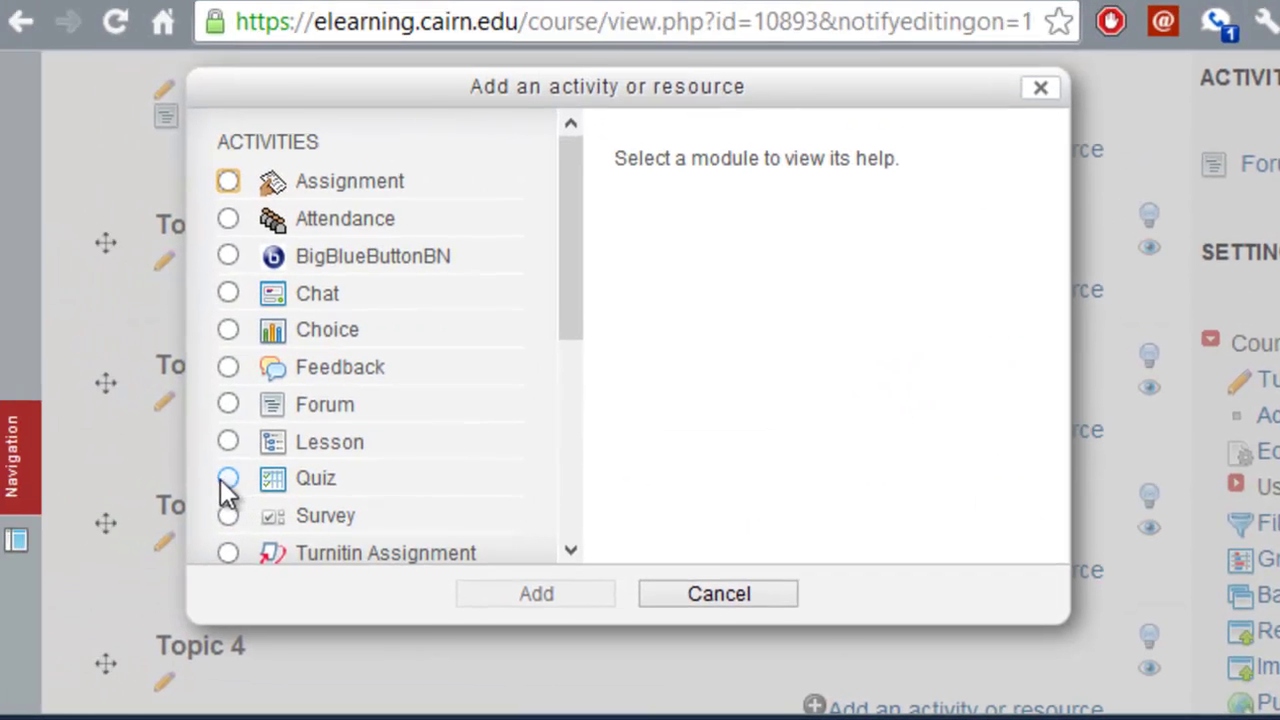
click(2, 428)
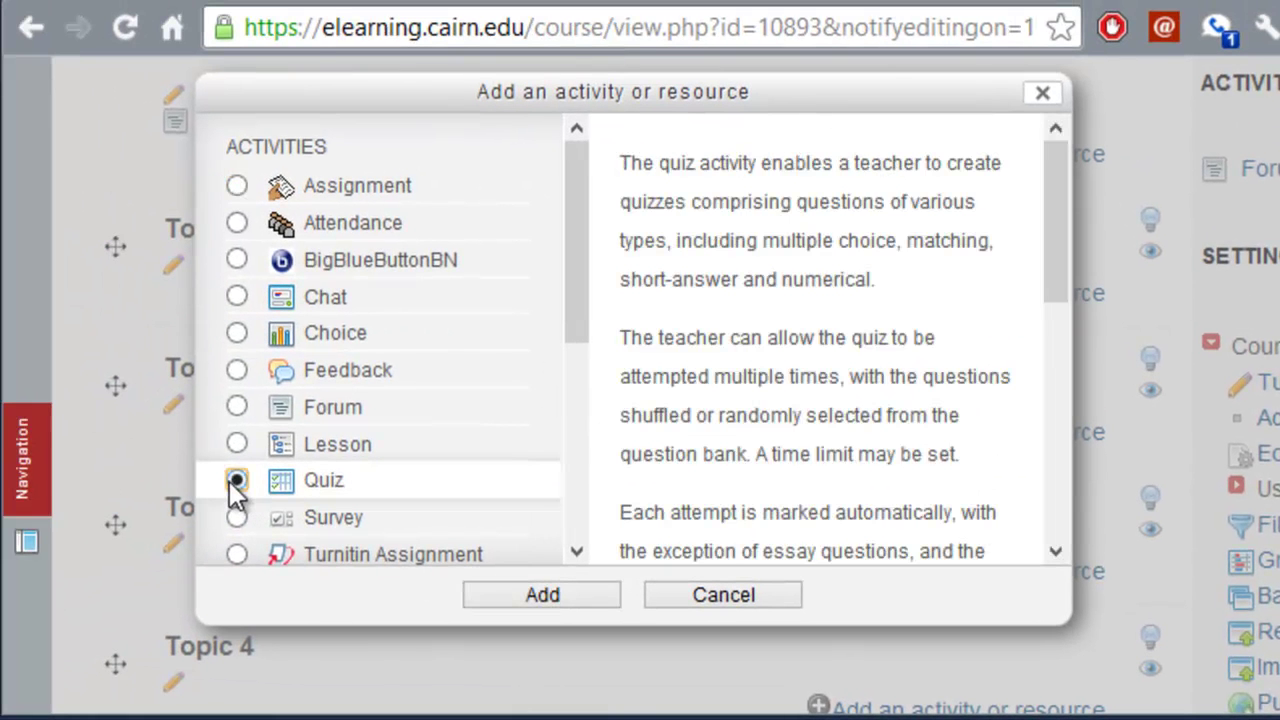
click(540, 597)
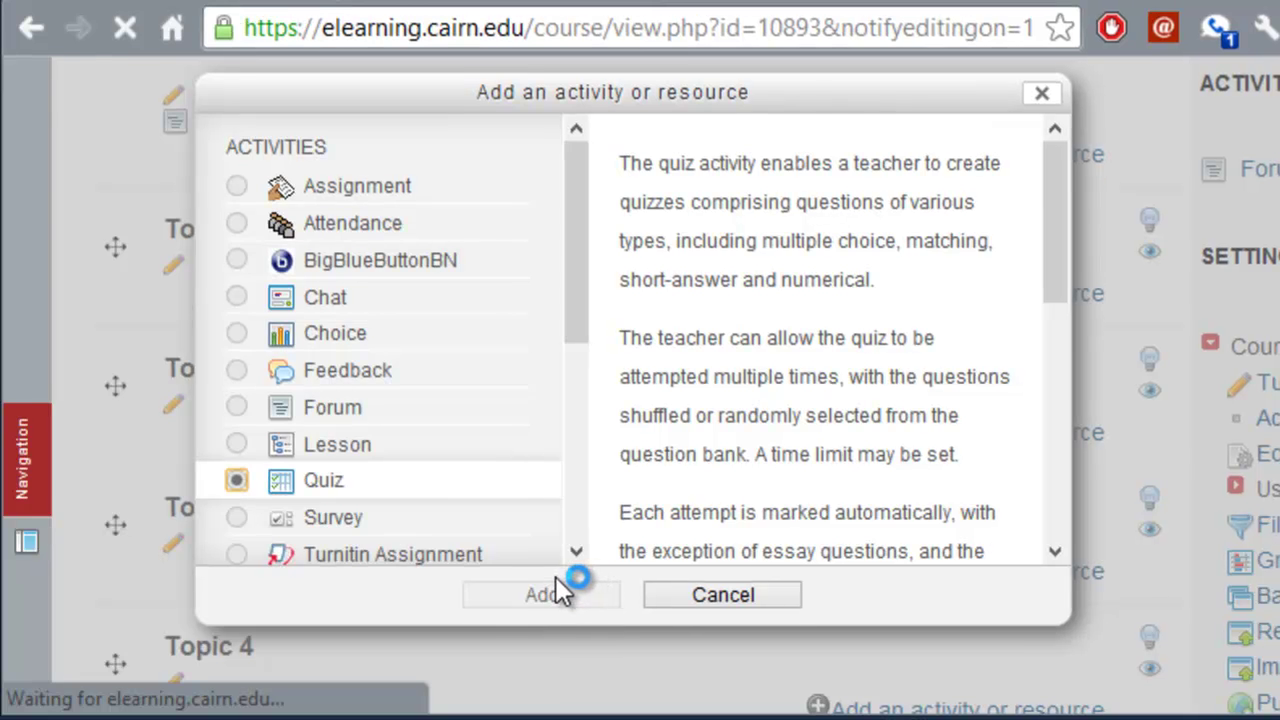
Step: Name the quiz Exam 1, enter the introduction "The exam will cover chapter 1 etc.", keep the remaining default settings, and save and display it
scroll(730, 550, down, 2)
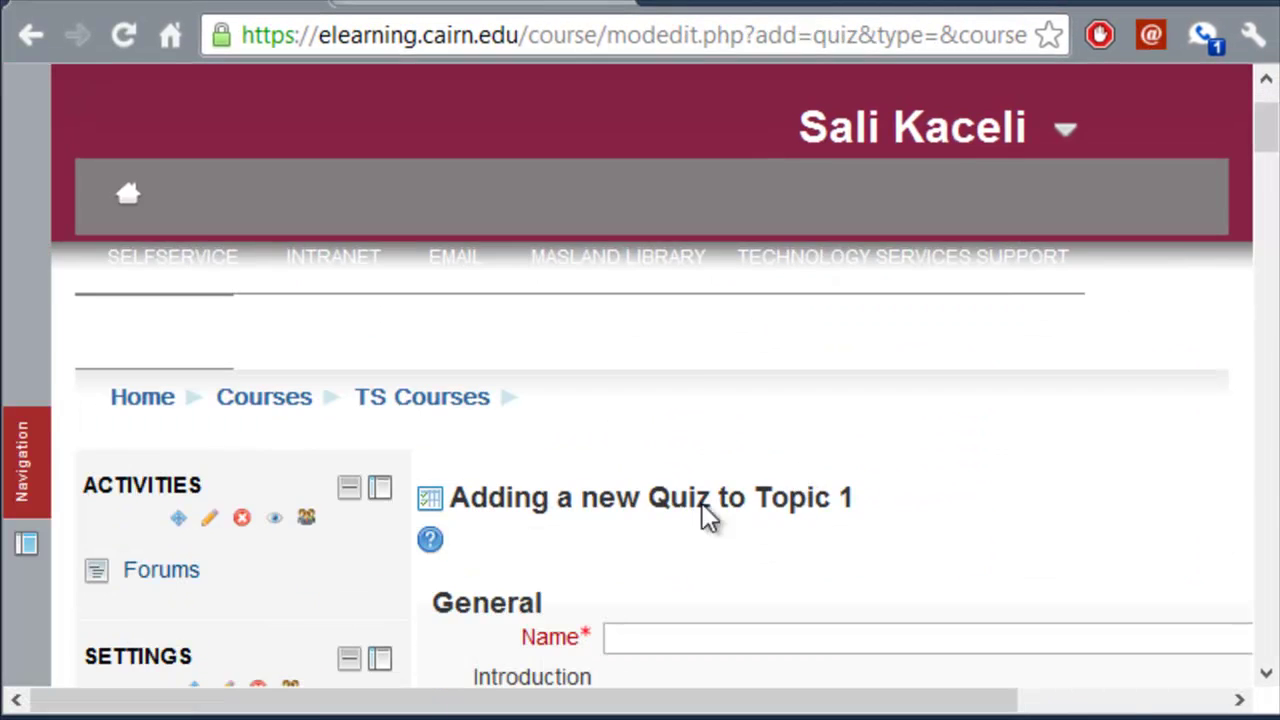
scroll(702, 503, down, 4)
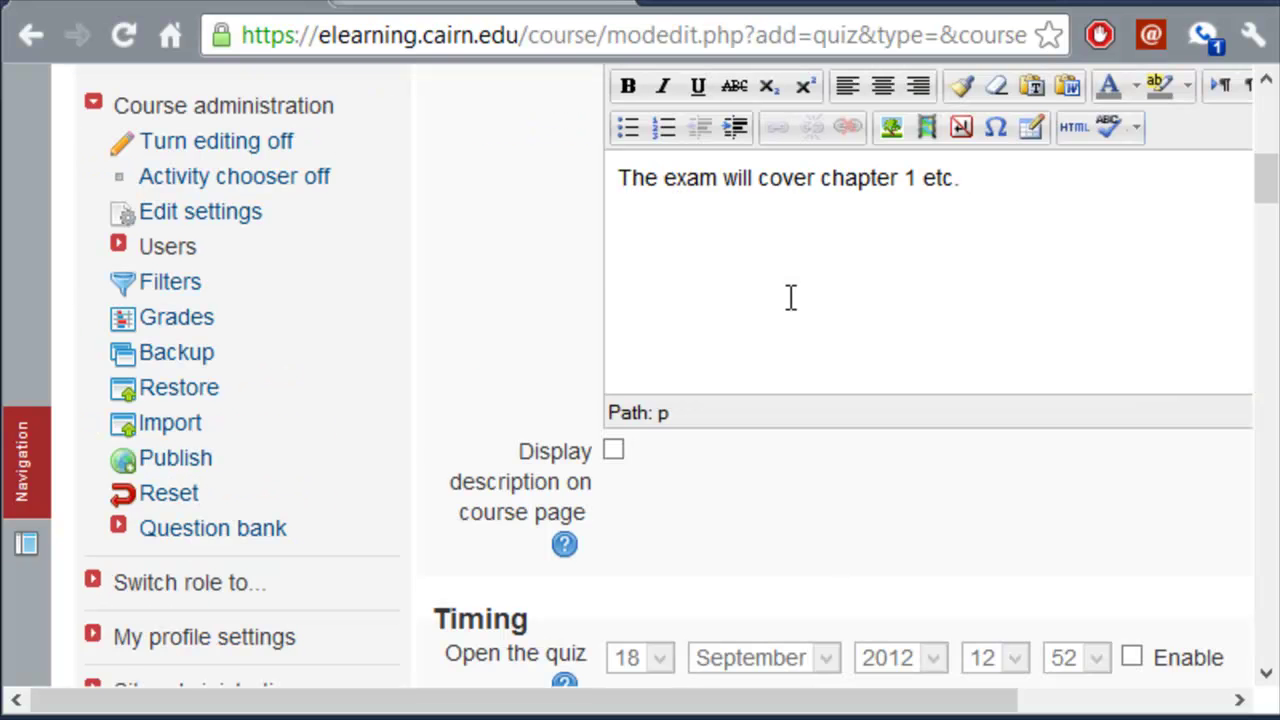
scroll(790, 297, down, 4)
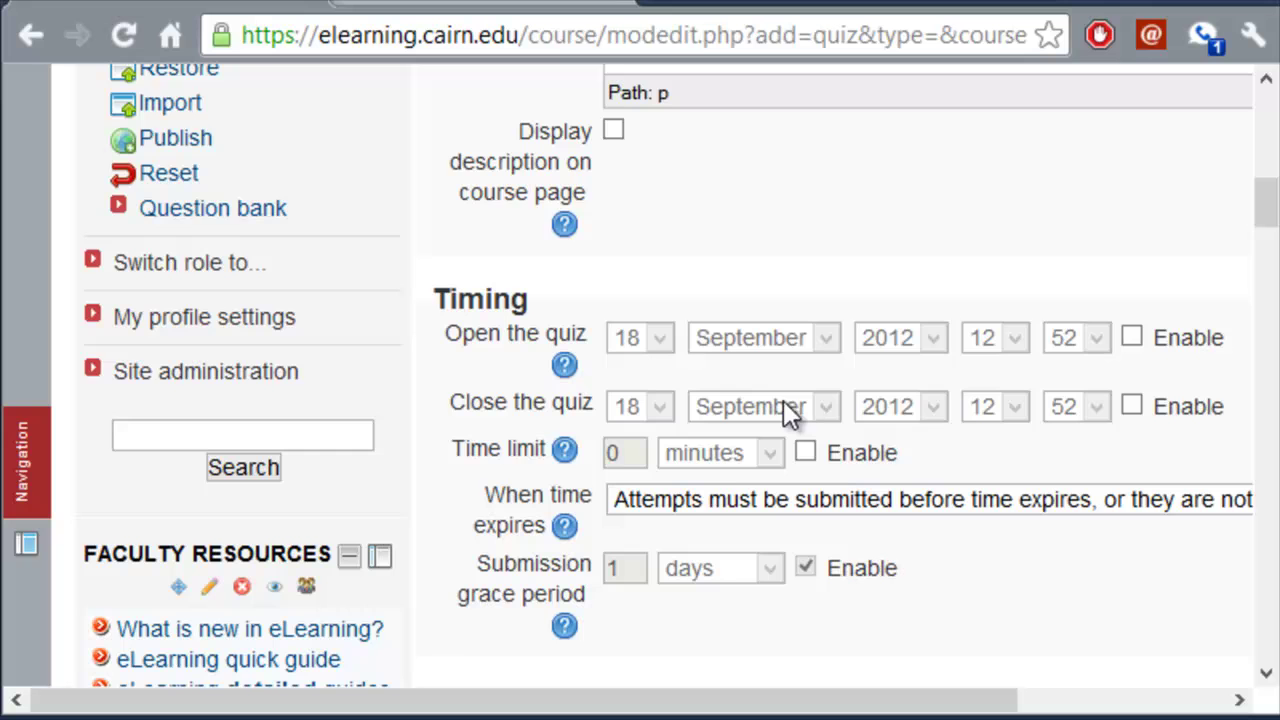
scroll(866, 454, down, 2)
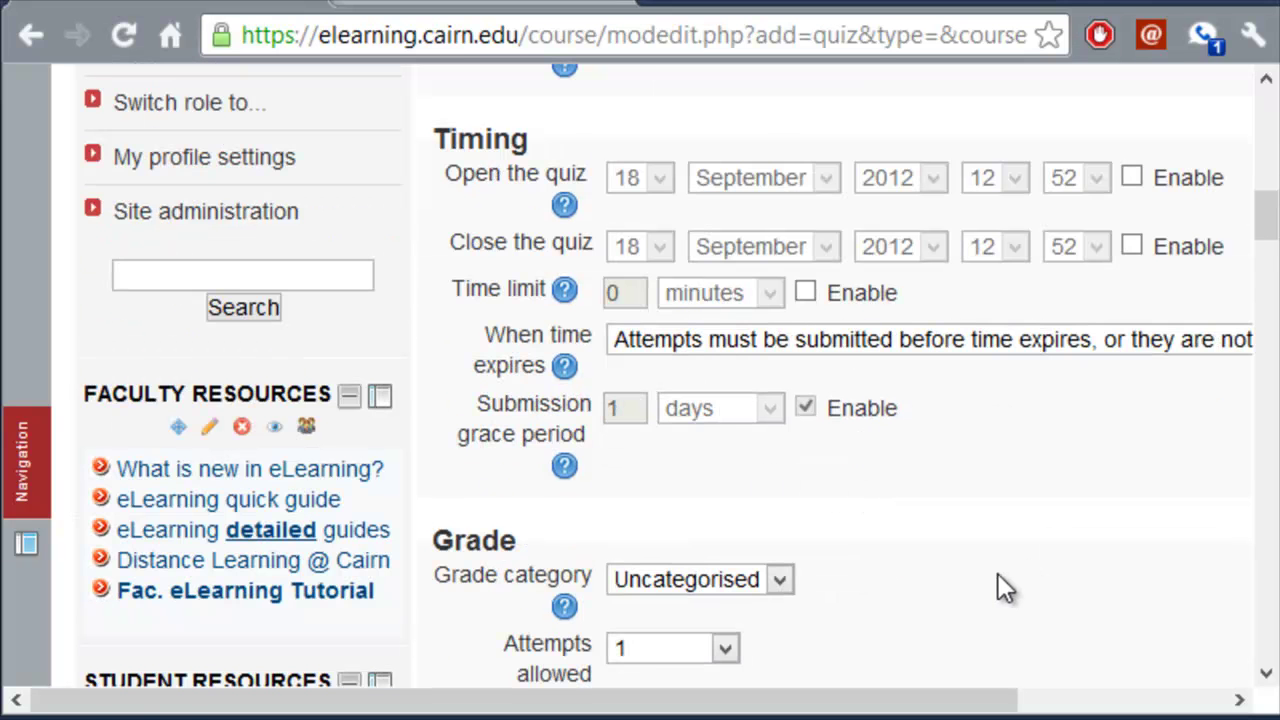
scroll(1000, 586, down, 2)
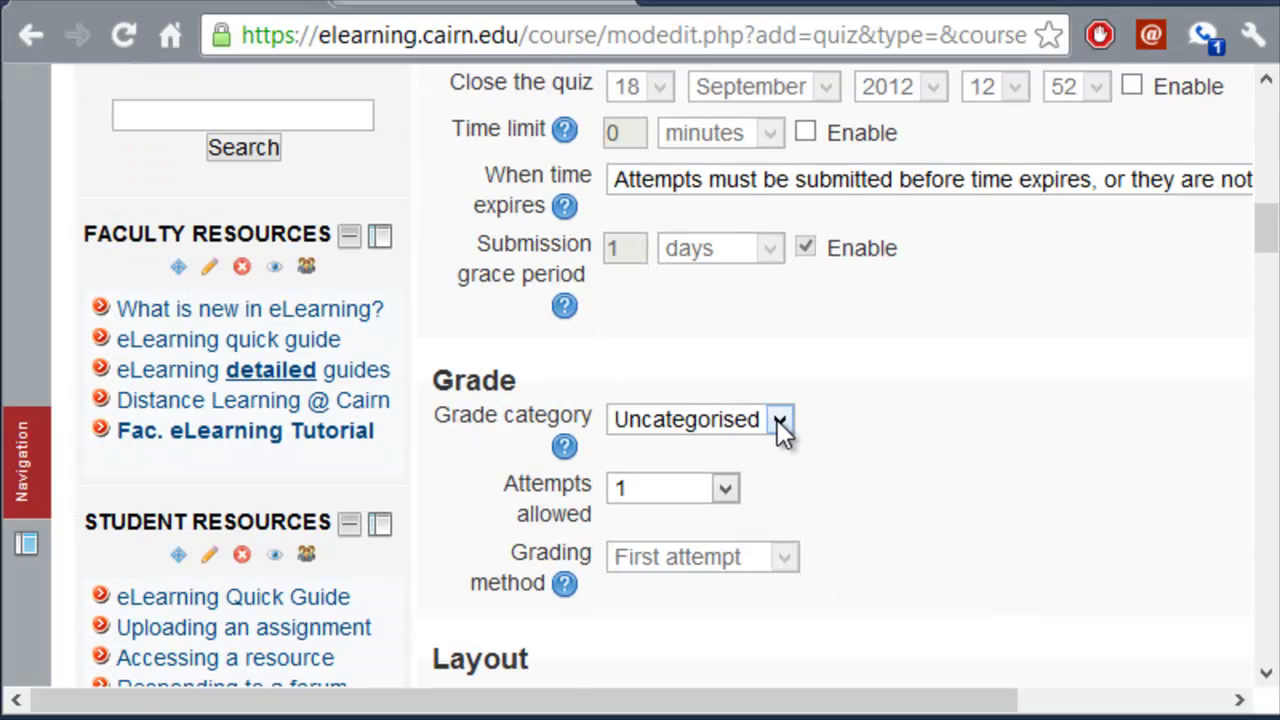
scroll(958, 530, down, 20)
scroll(958, 537, down, 10)
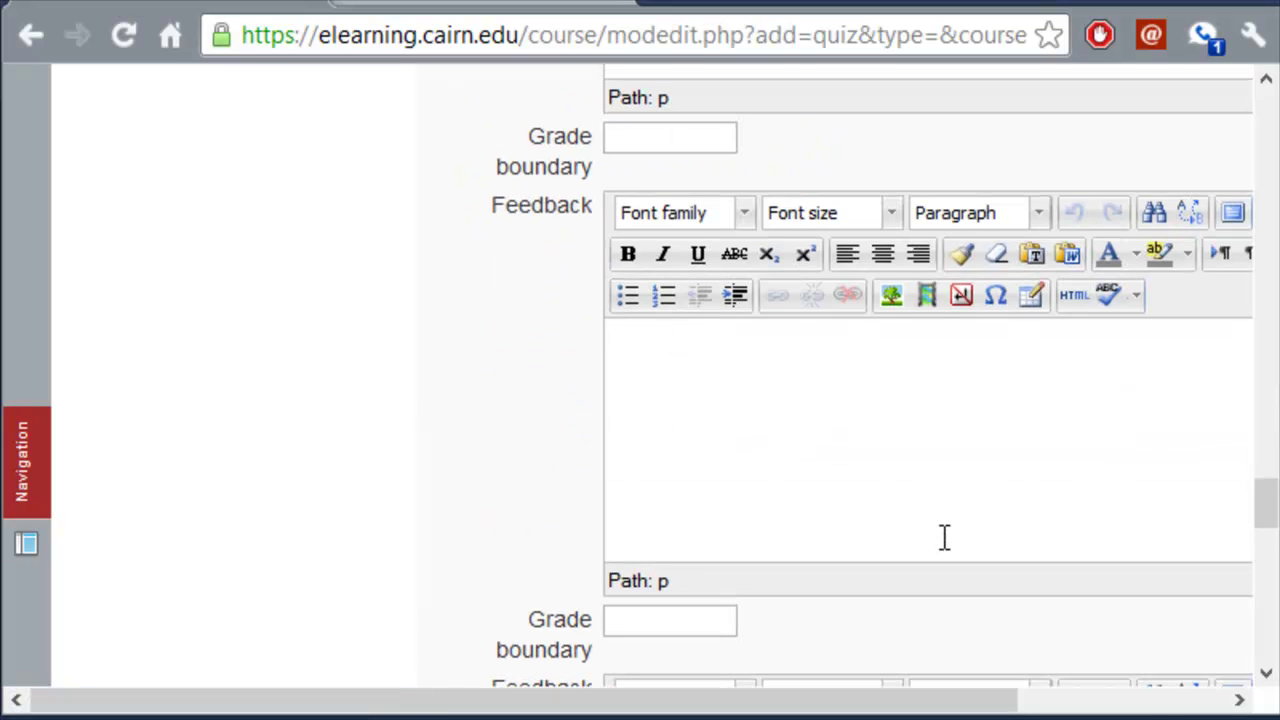
drag(991, 700, 1139, 700)
scroll(893, 573, down, 10)
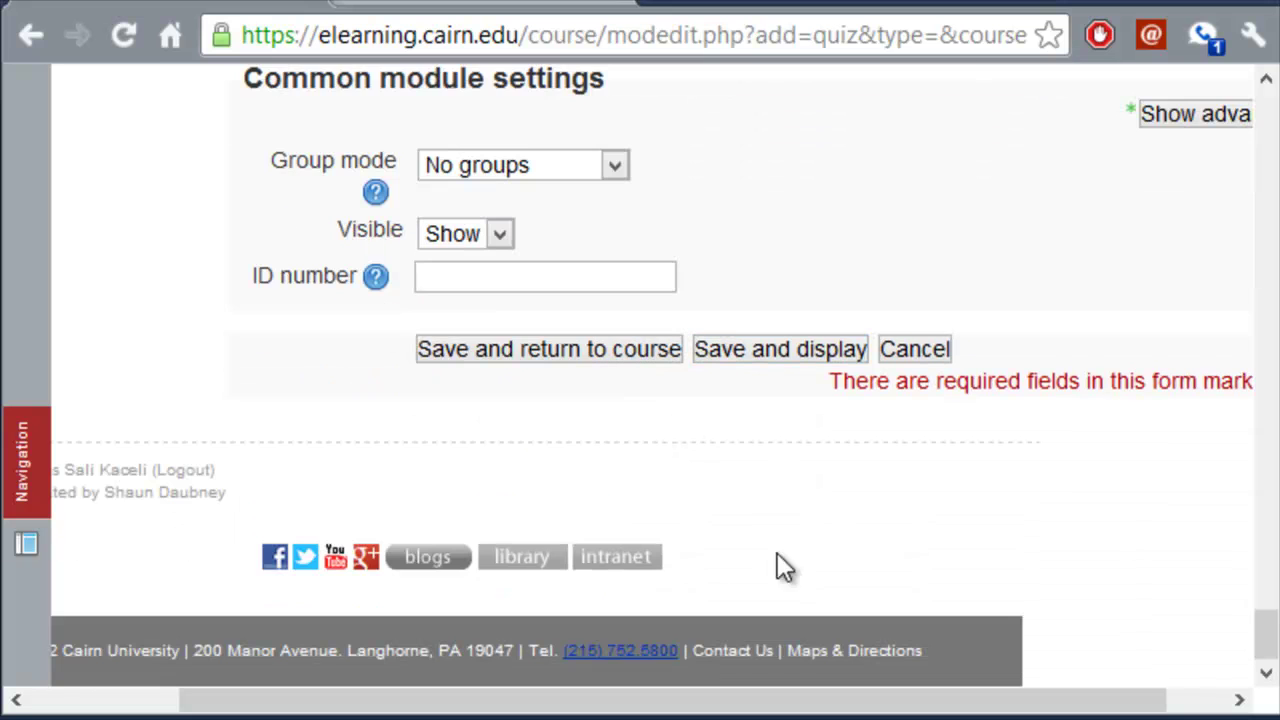
click(770, 355)
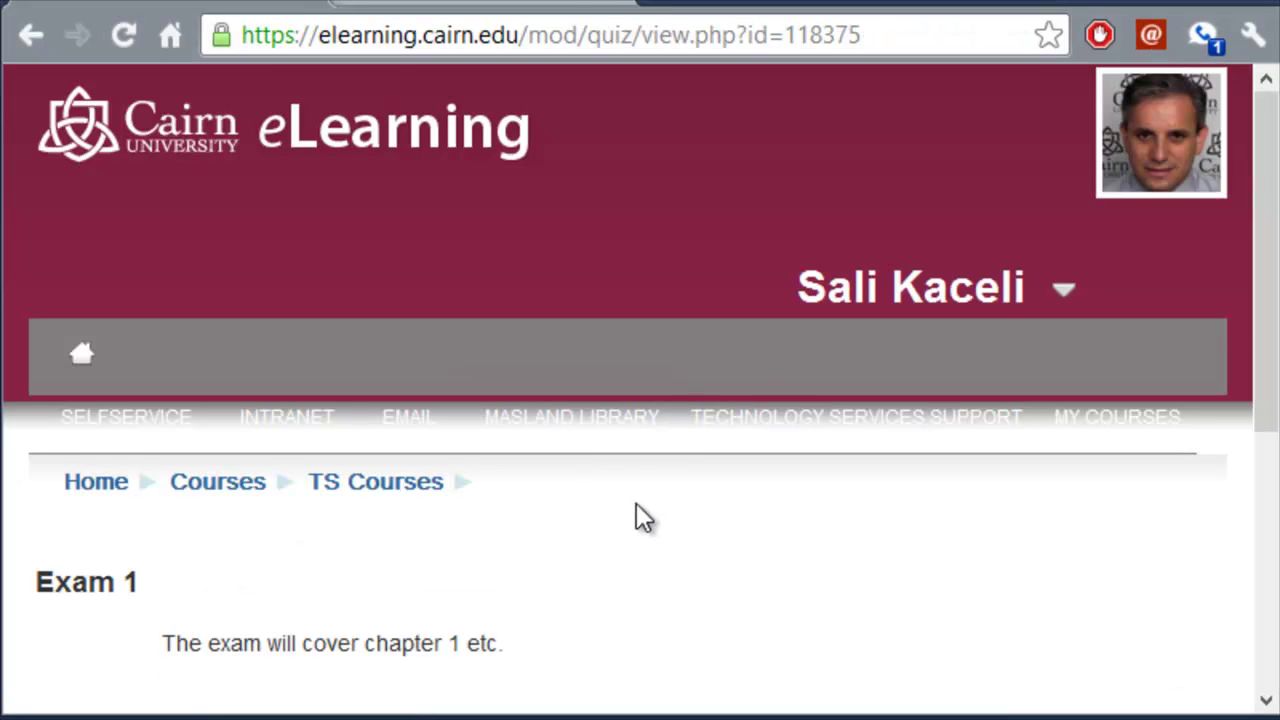
Step: Open the Exam 1 quiz for editing so questions can be added
scroll(594, 546, down, 3)
scroll(594, 548, down, 5)
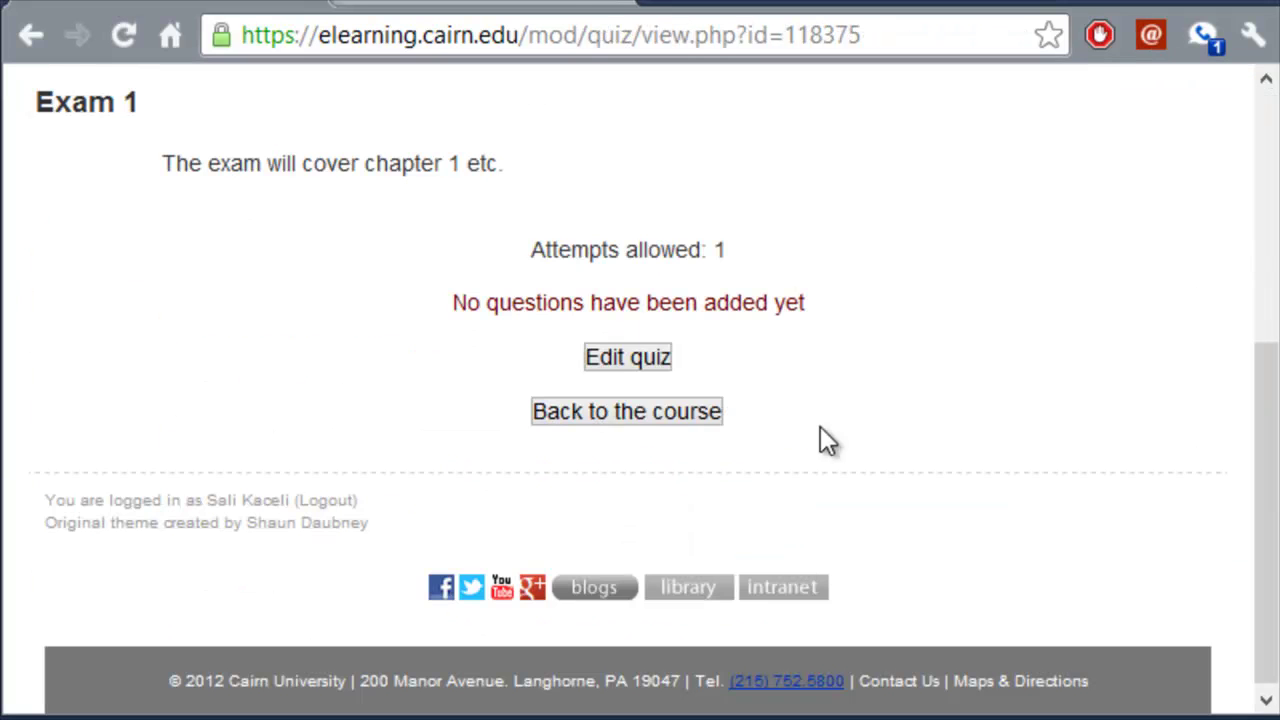
click(639, 358)
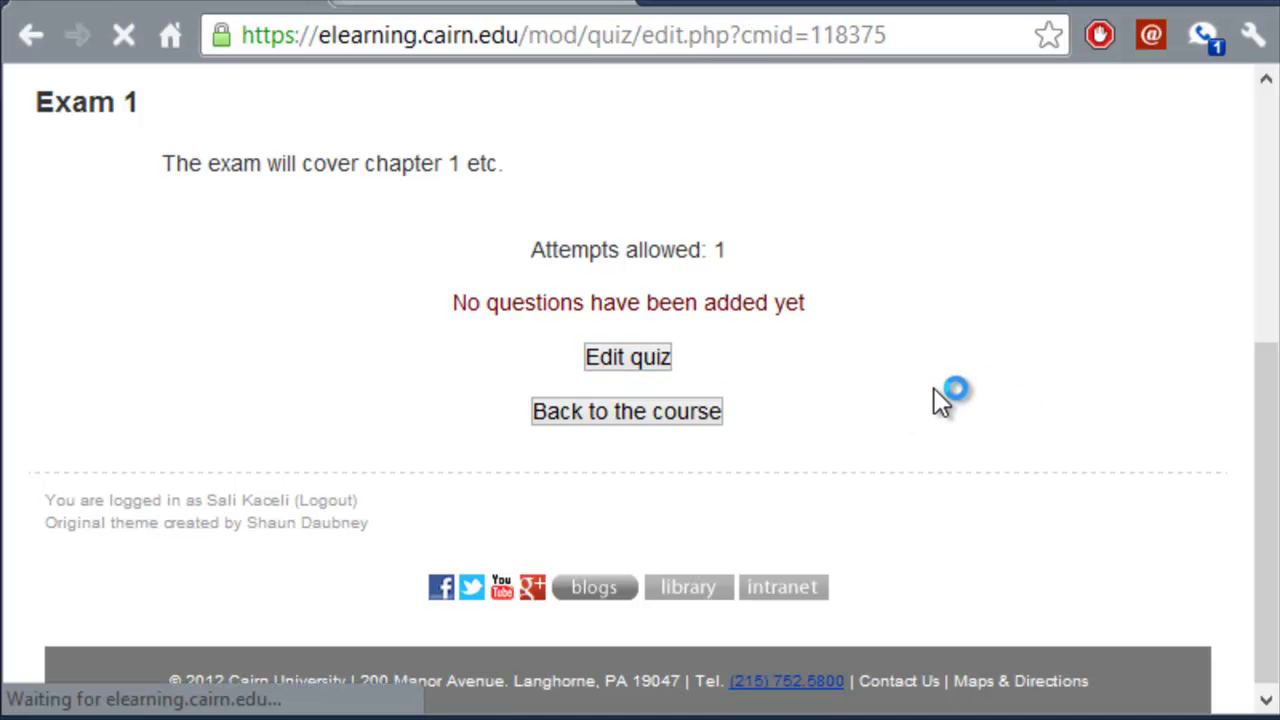
Step: Switch the question bank contents of the quiz to the Exam 1 Computer Hardware category
scroll(714, 497, down, 3)
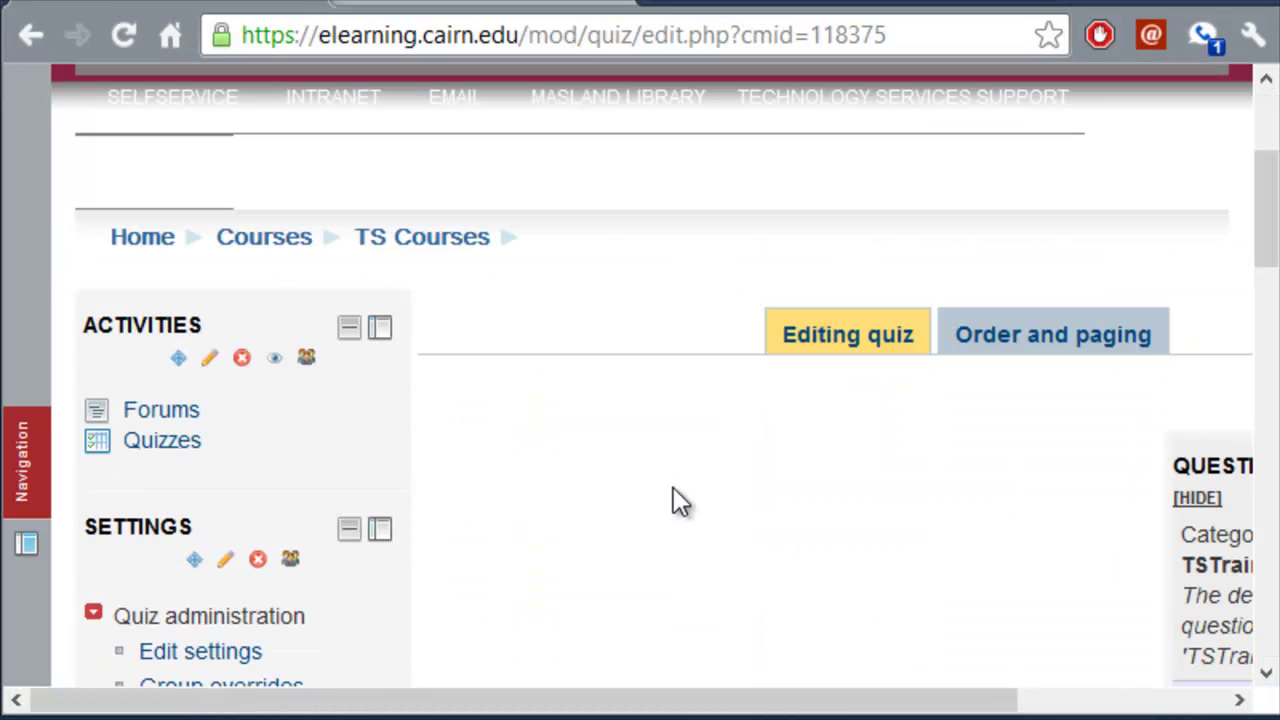
scroll(671, 490, down, 3)
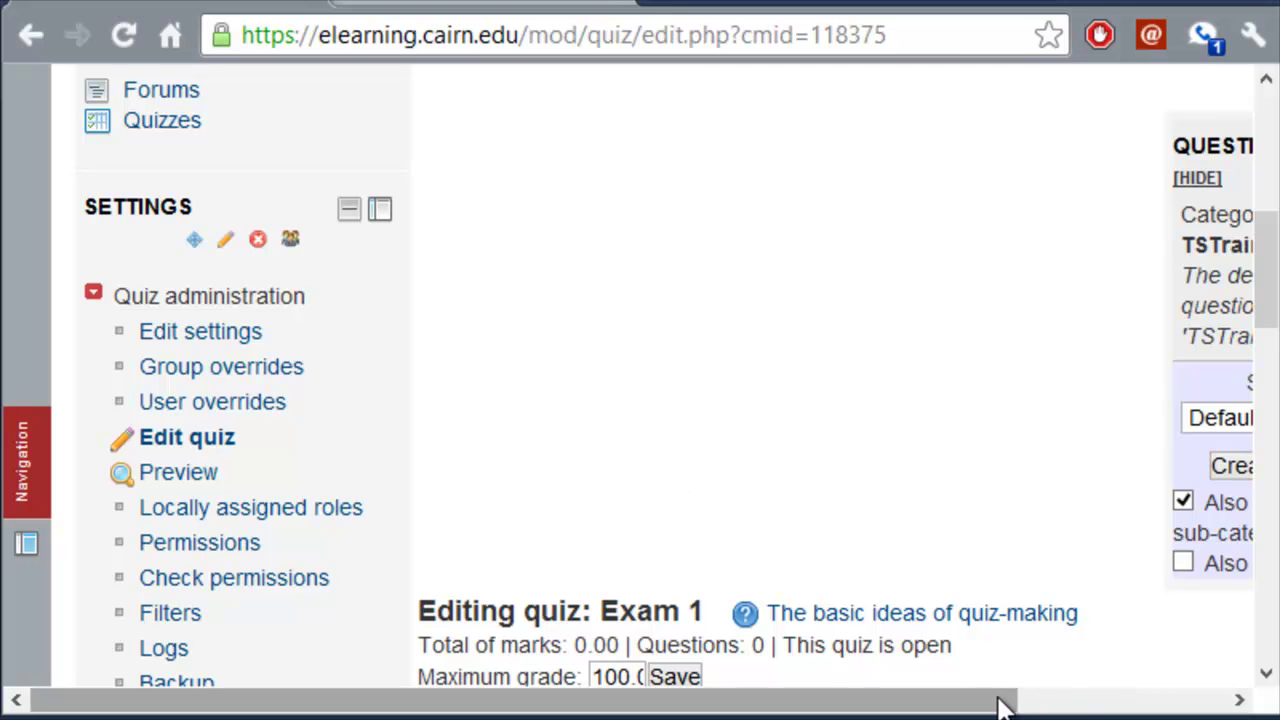
scroll(812, 700, down, 3)
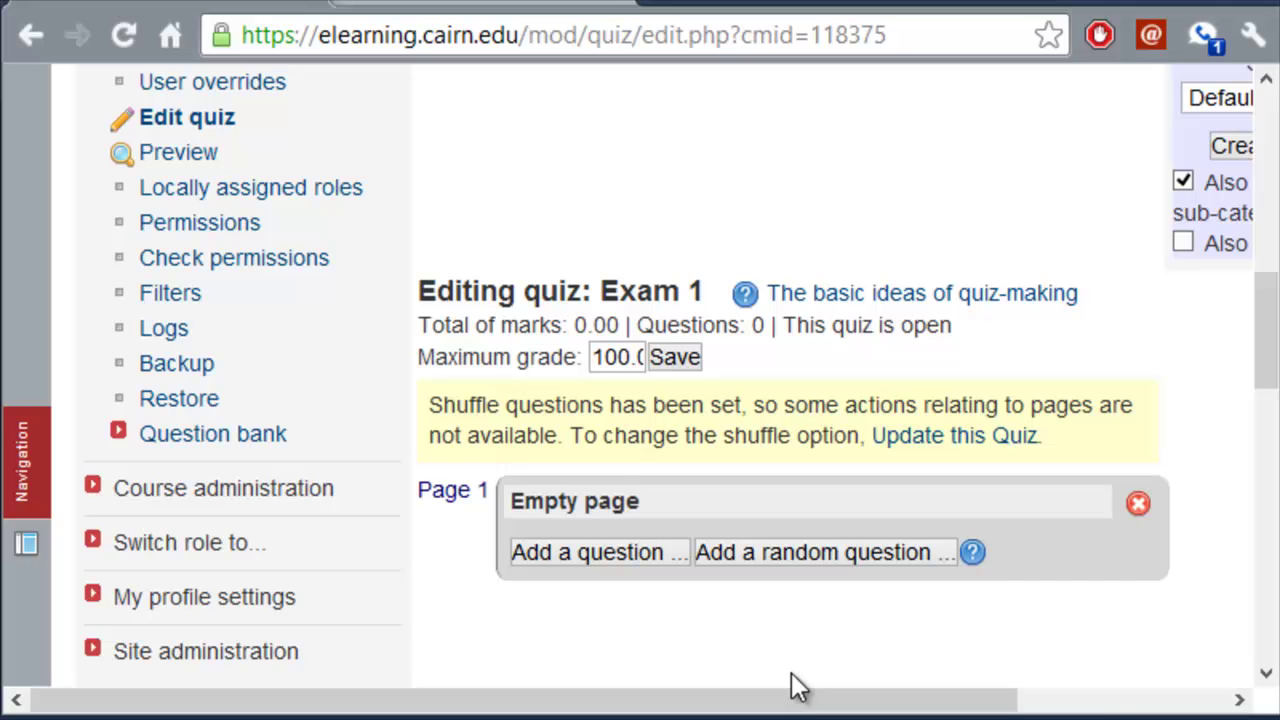
drag(791, 699, 925, 705)
scroll(1052, 387, up, 3)
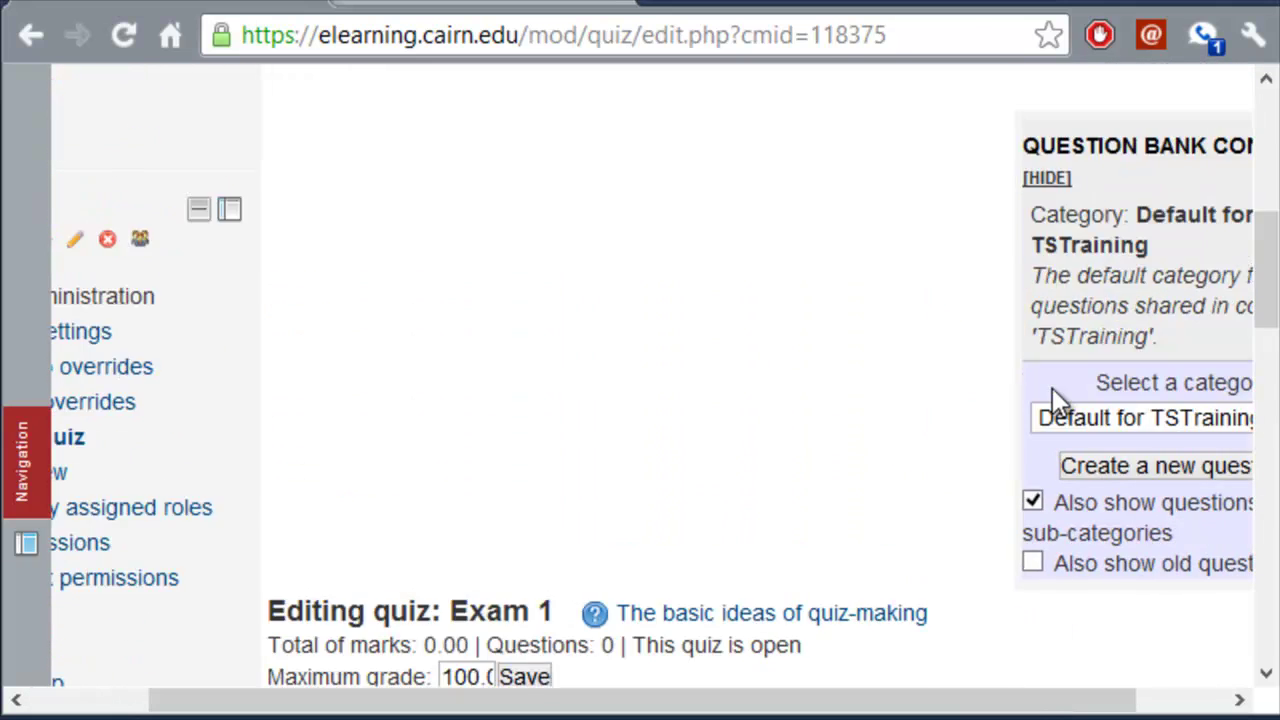
scroll(1052, 387, up, 2)
click(1195, 700)
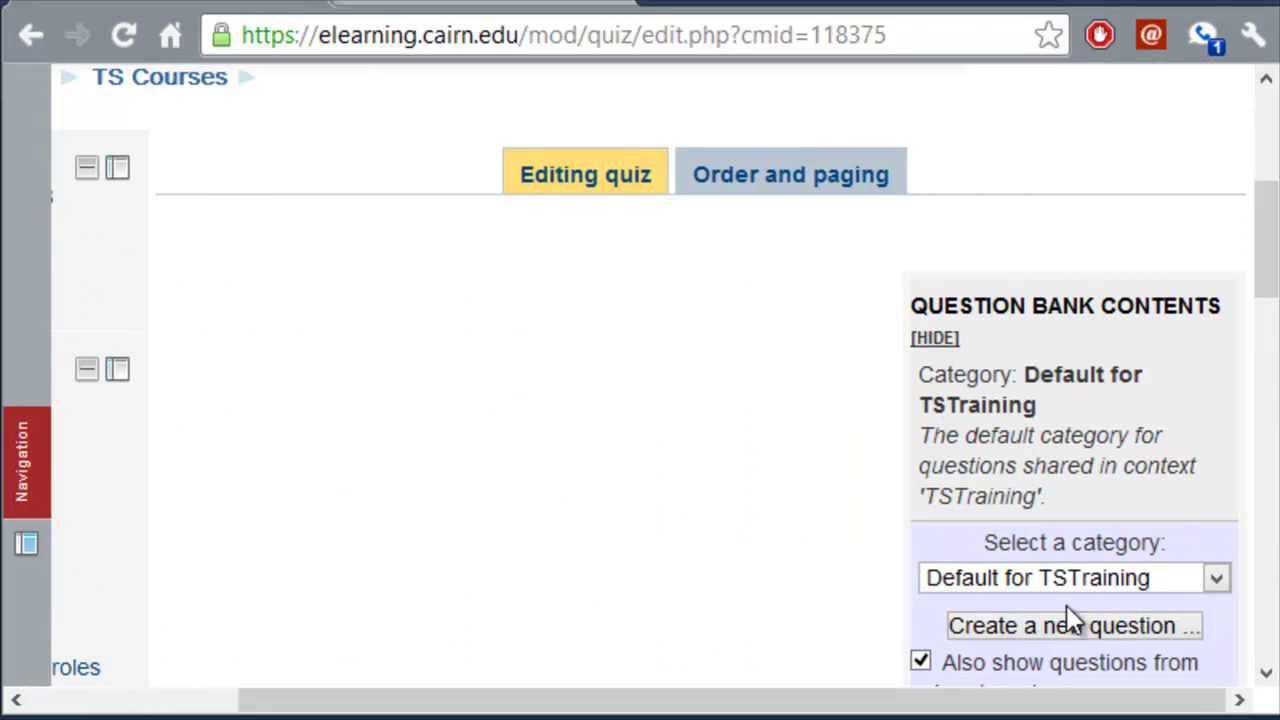
scroll(1065, 600, down, 3)
scroll(1063, 594, up, 3)
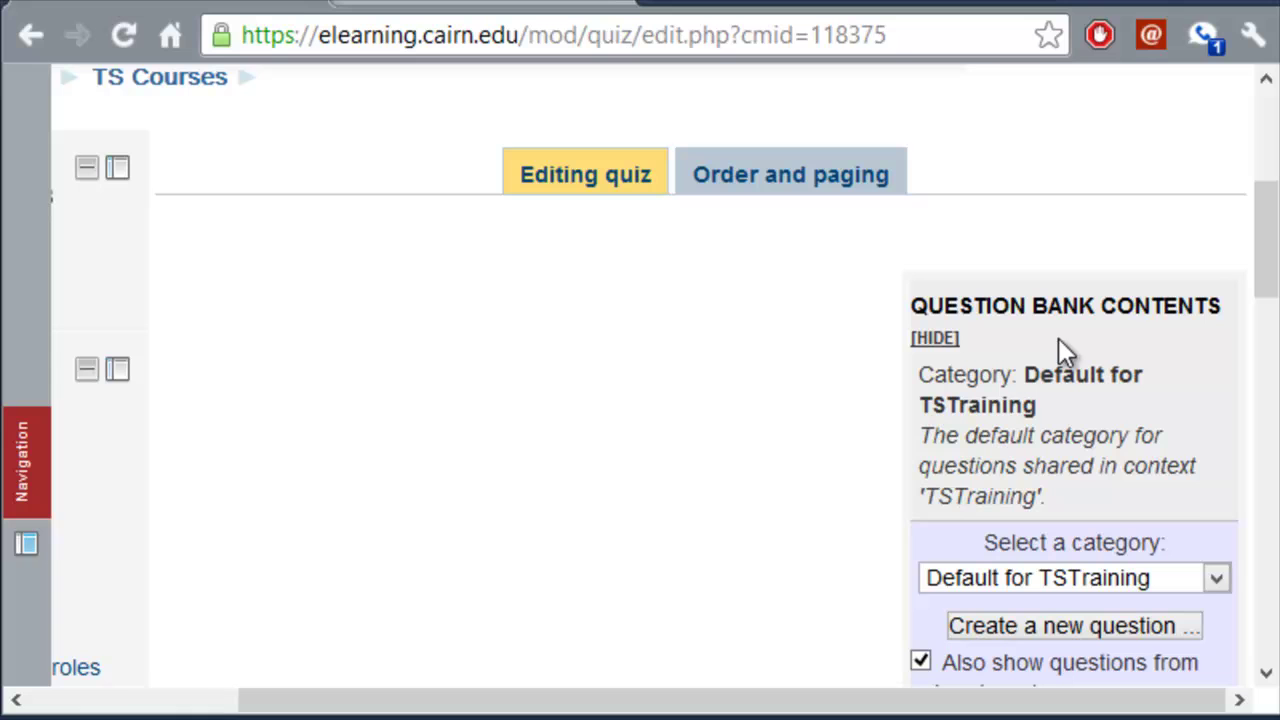
click(1215, 580)
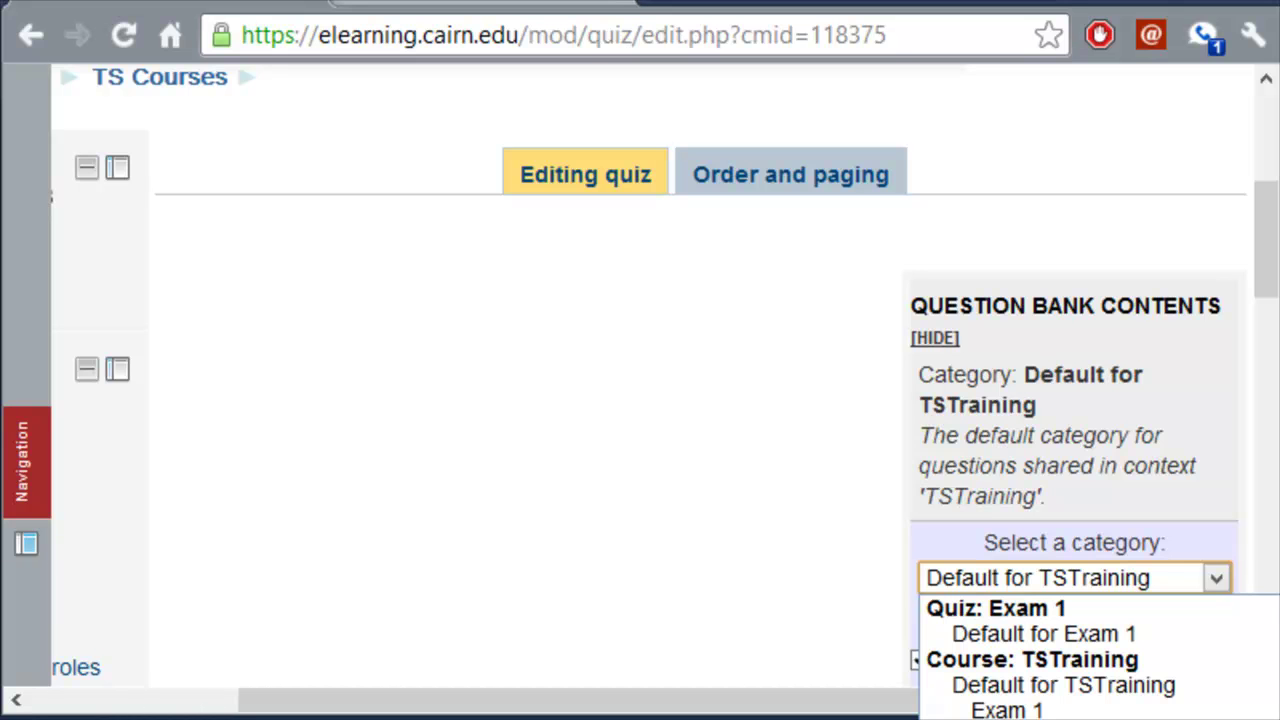
click(1010, 712)
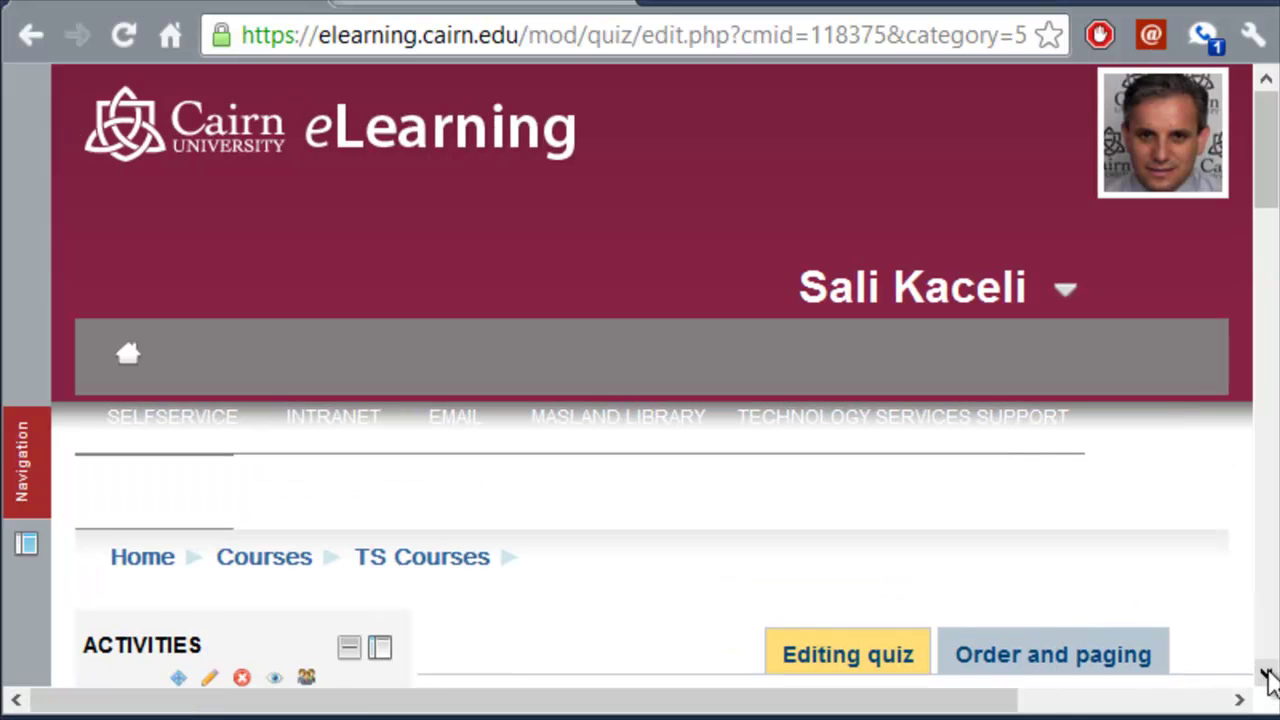
Step: Select questions q26 and q16 individually in the question bank contents
click(1266, 670)
click(1266, 670)
drag(1266, 670, 1266, 674)
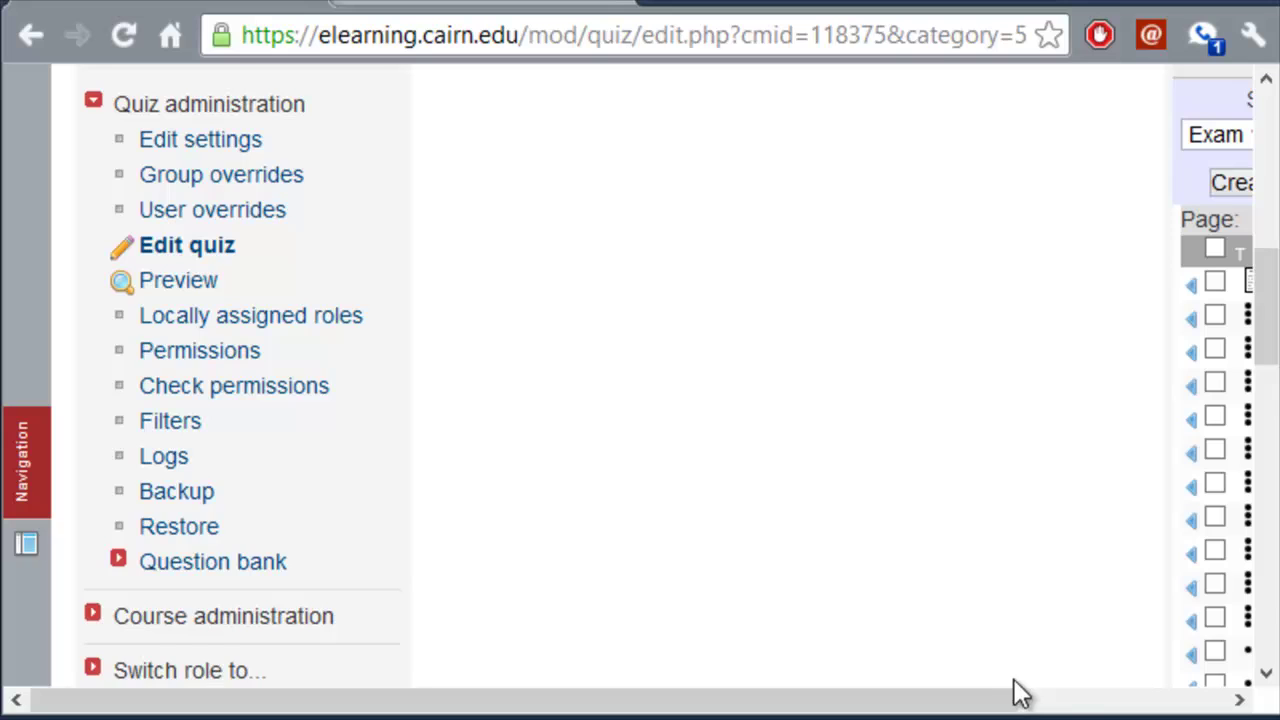
drag(1000, 706, 1211, 708)
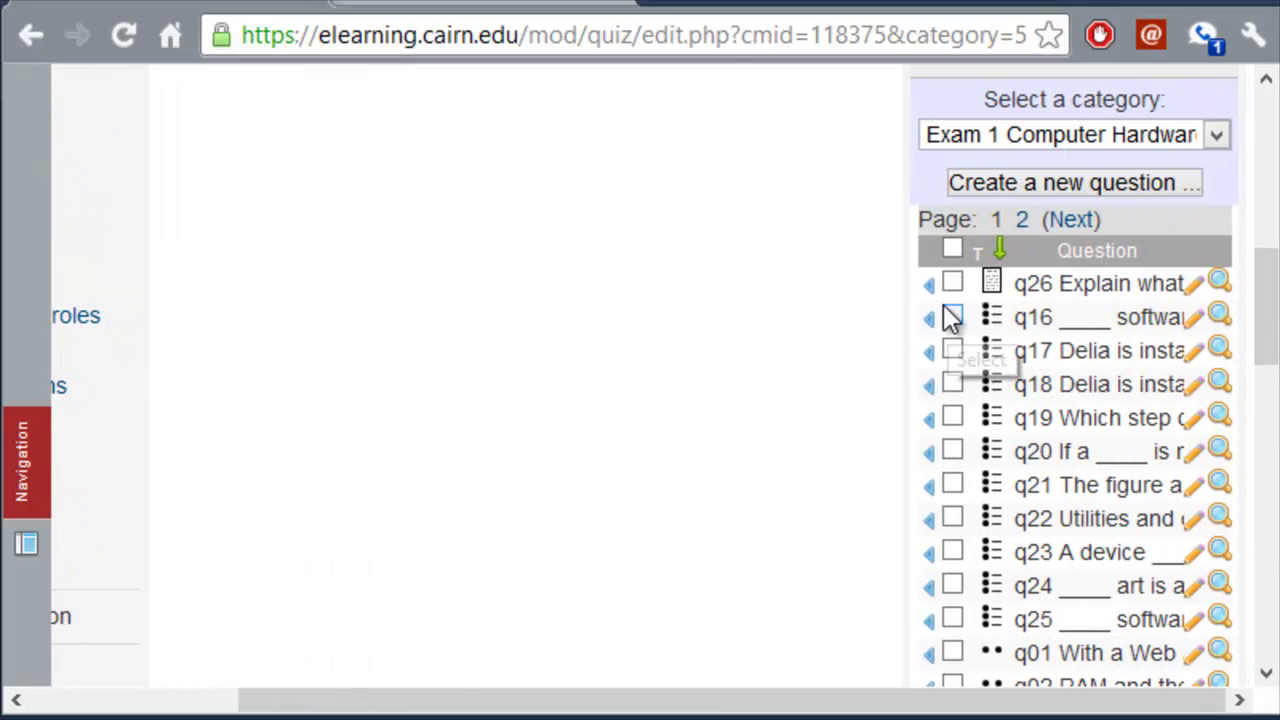
click(953, 283)
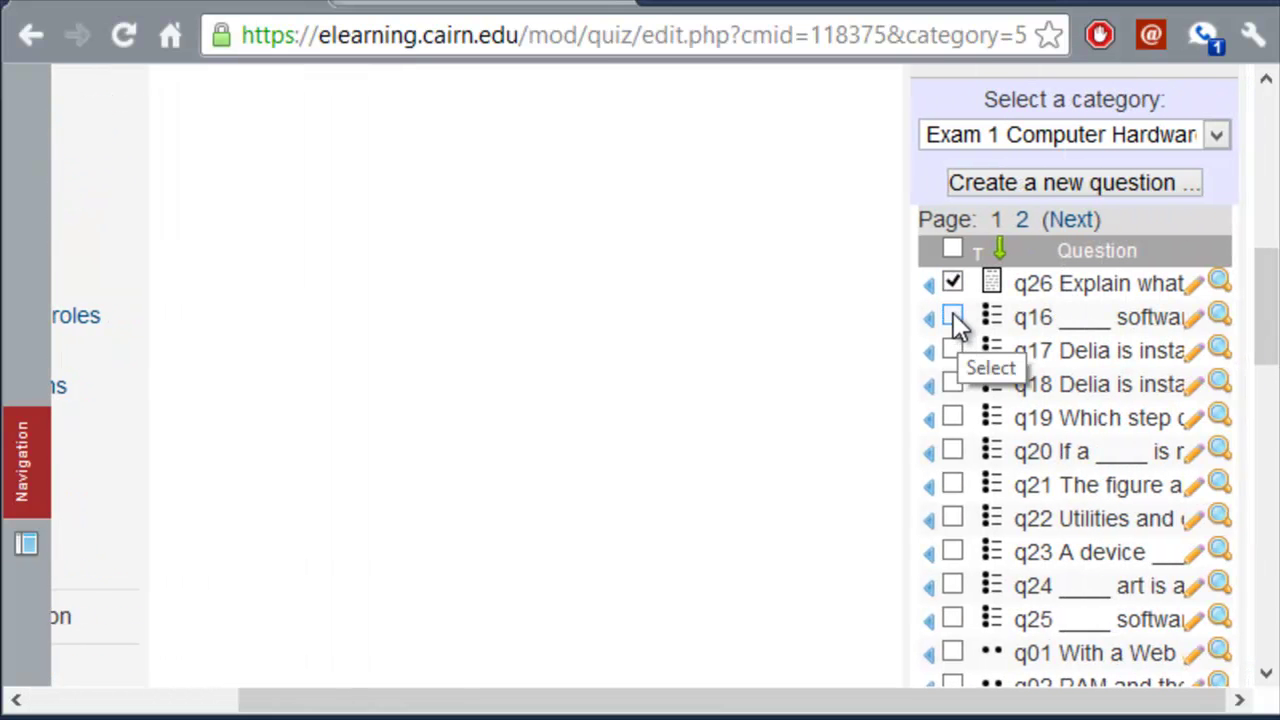
click(953, 317)
Step: Show all questions of the Exam 1 Computer Hardware category on a single page
scroll(951, 400, down, 5)
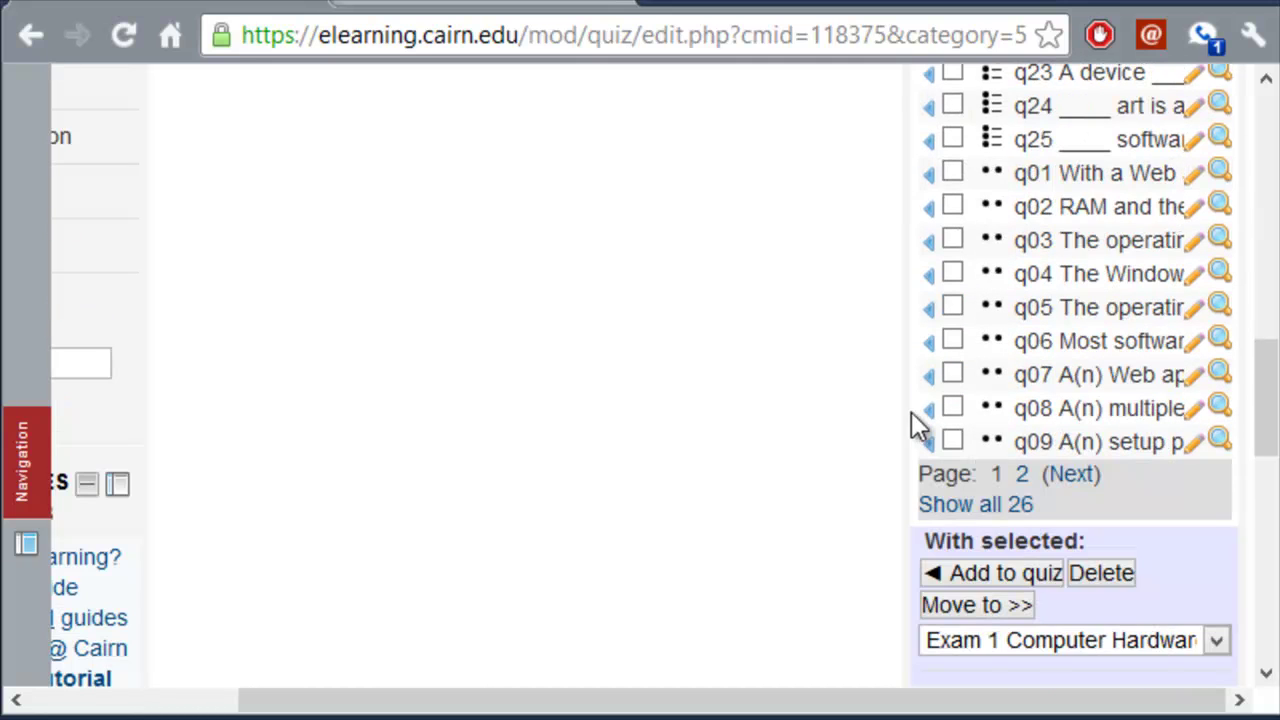
click(1001, 512)
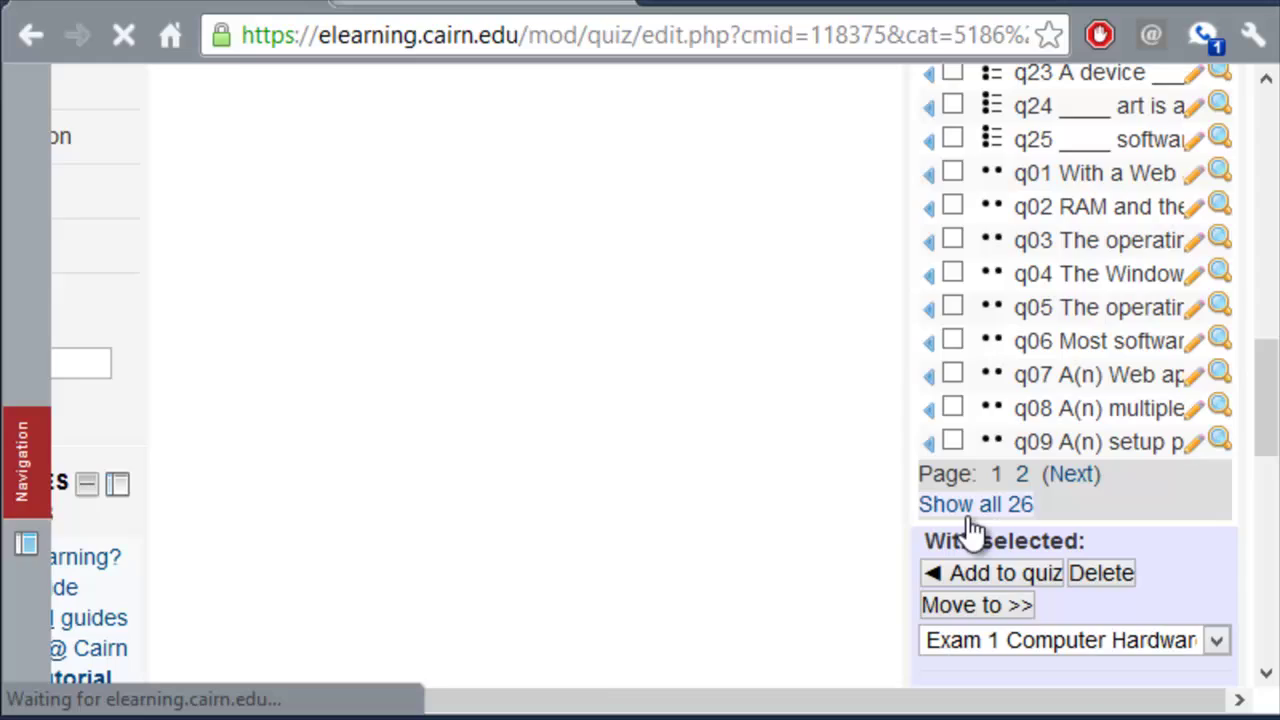
scroll(967, 520, down, 5)
scroll(1001, 530, down, 3)
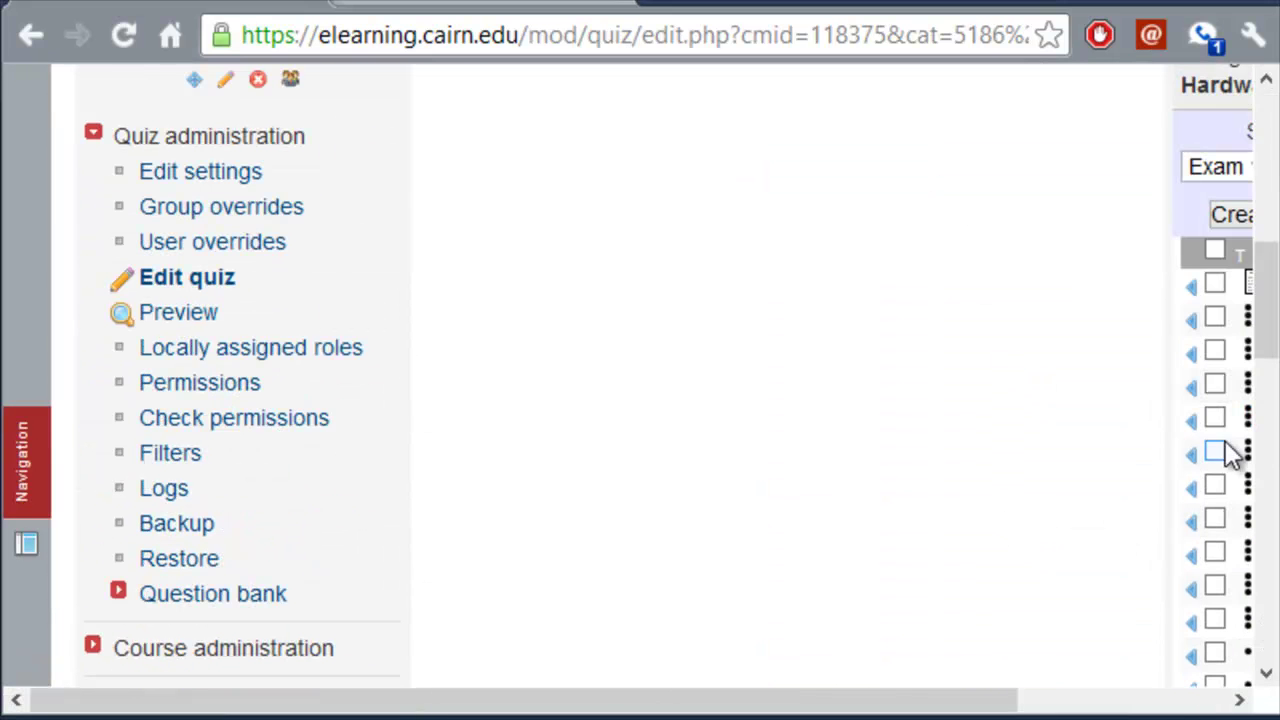
Step: Select every question in the category list and add them all to the quiz
drag(1006, 700, 1214, 700)
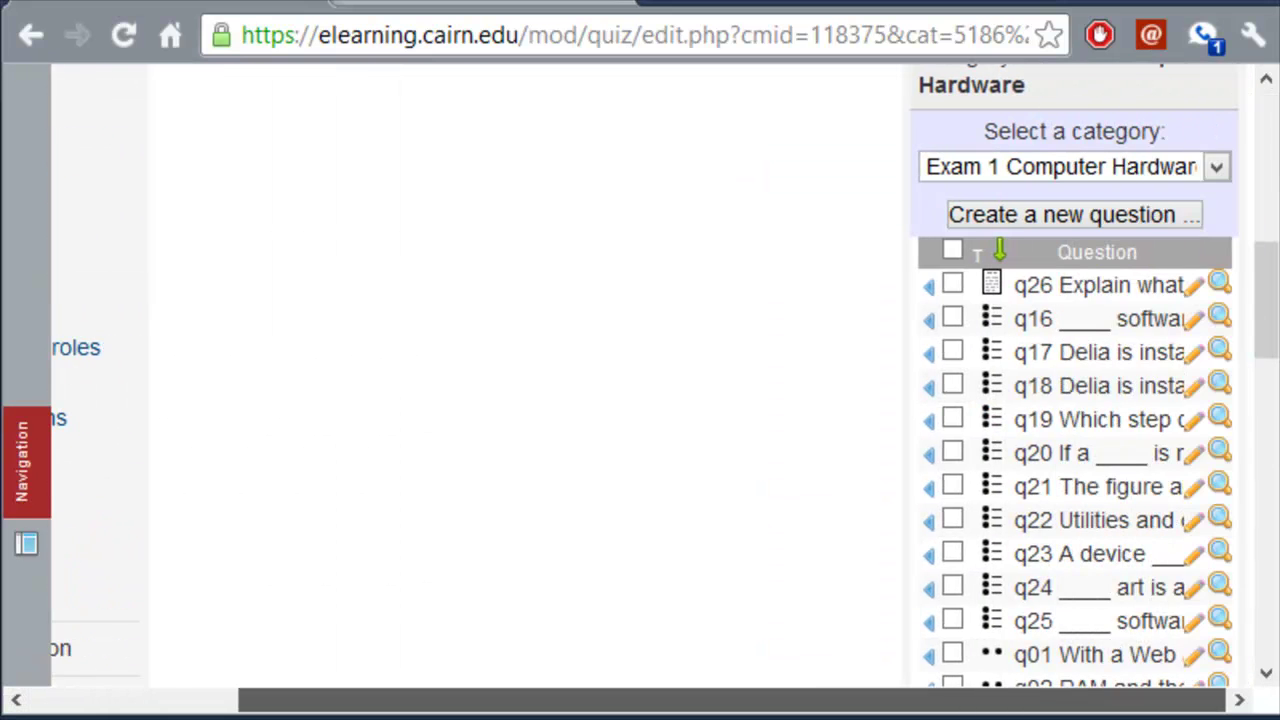
click(954, 250)
scroll(900, 386, down, 8)
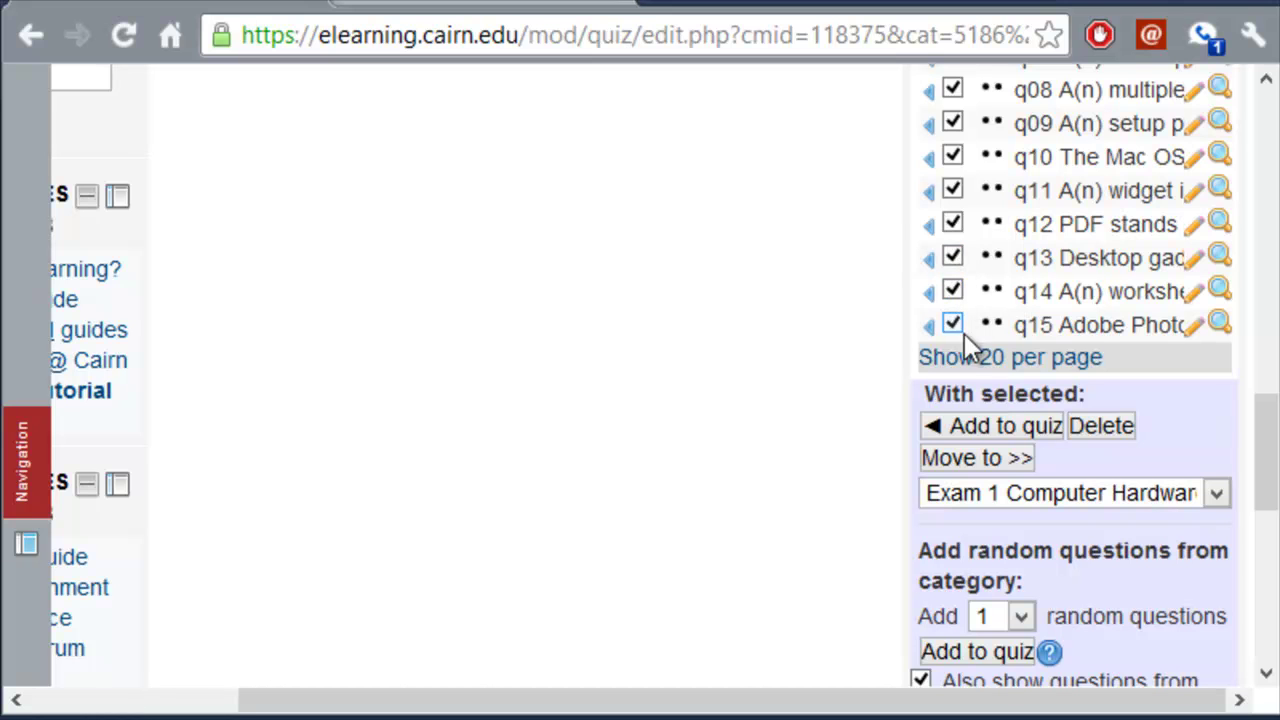
click(1002, 428)
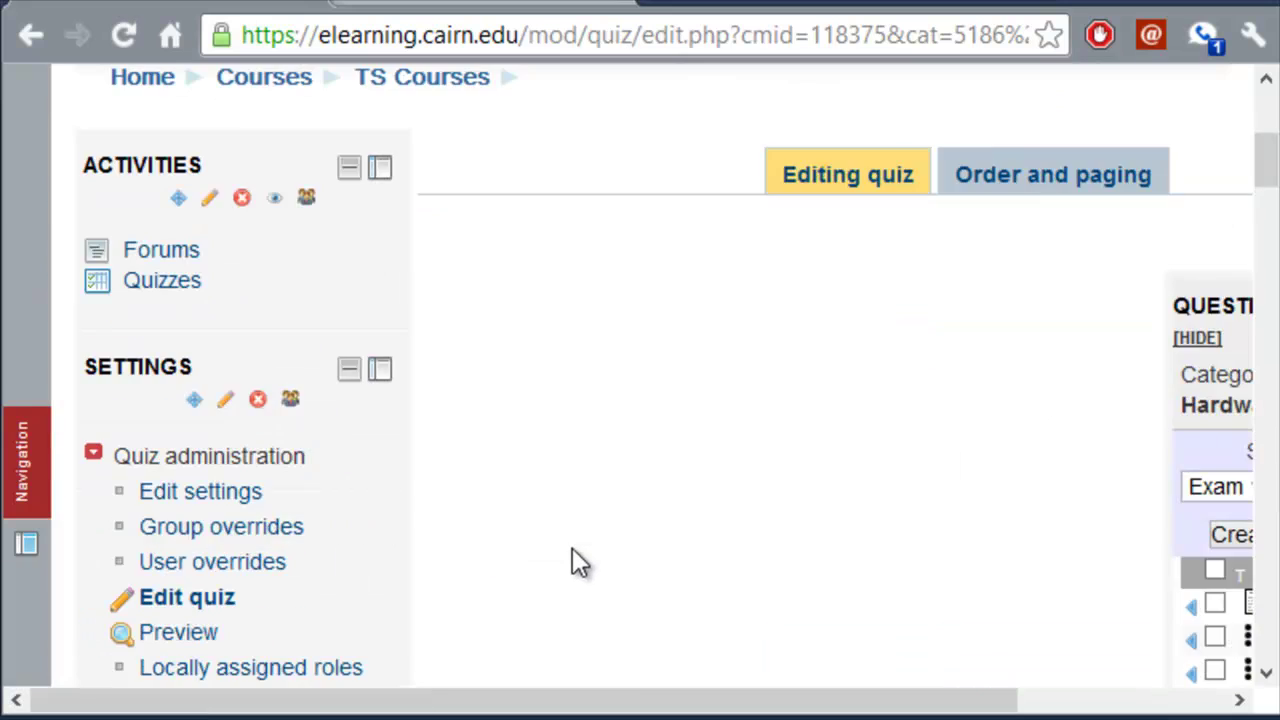
Step: Look through the questions added to Exam 1, checking their pages, marks and the quiz's maximum grade
scroll(573, 540, down, 5)
scroll(586, 530, down, 8)
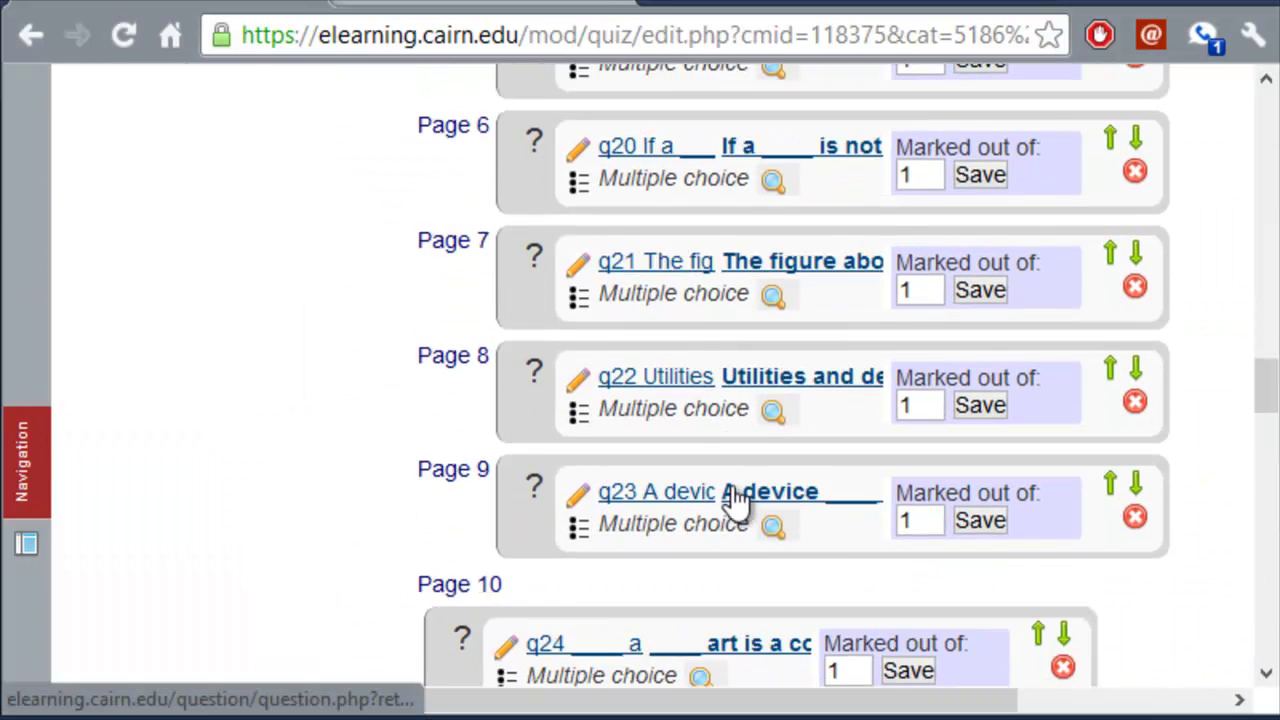
scroll(740, 500, up, 6)
scroll(751, 397, up, 6)
scroll(578, 676, down, 8)
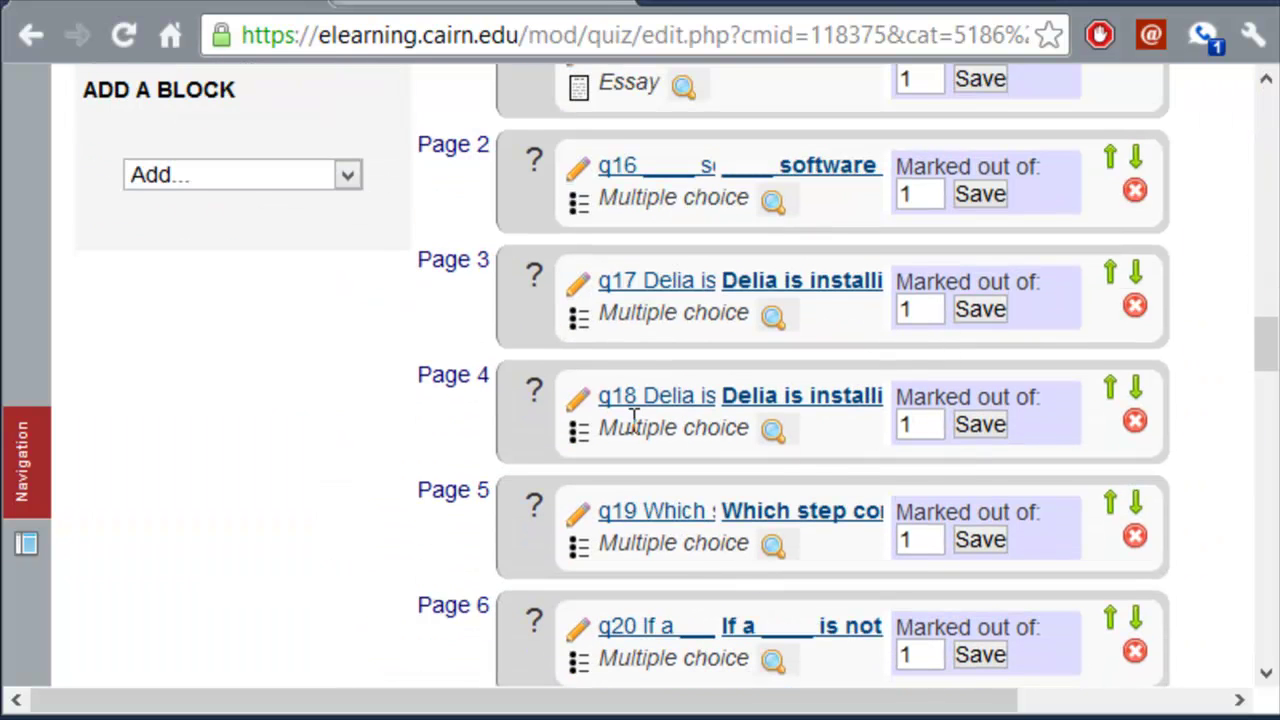
scroll(902, 445, down, 20)
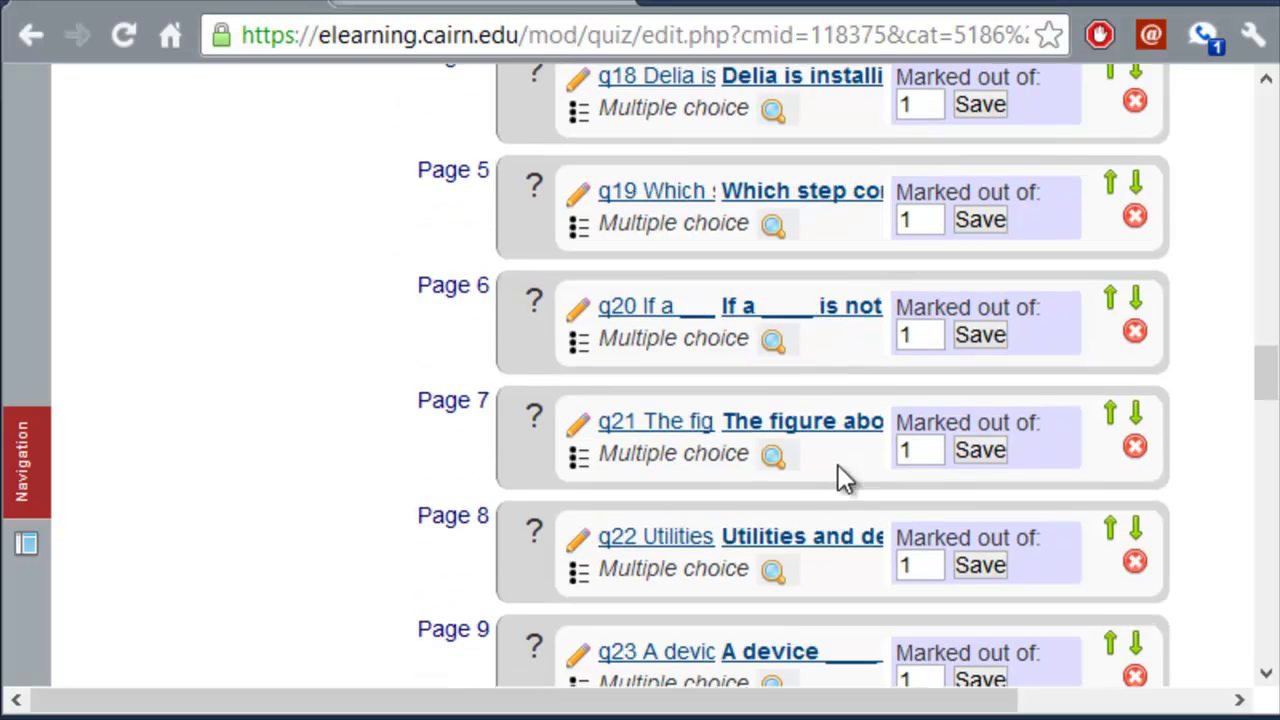
scroll(773, 450, up, 20)
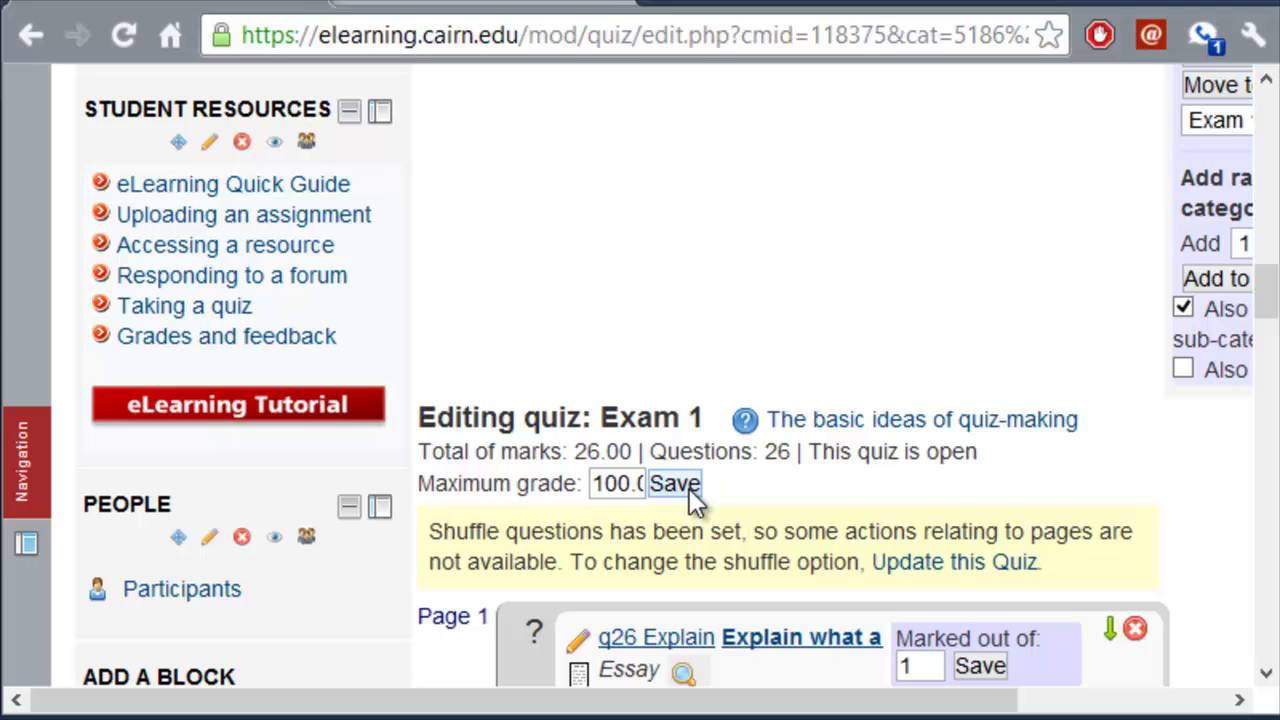
Step: Save the maximum grade of 100 for Exam 1 and look through the quiz's question pages
click(686, 489)
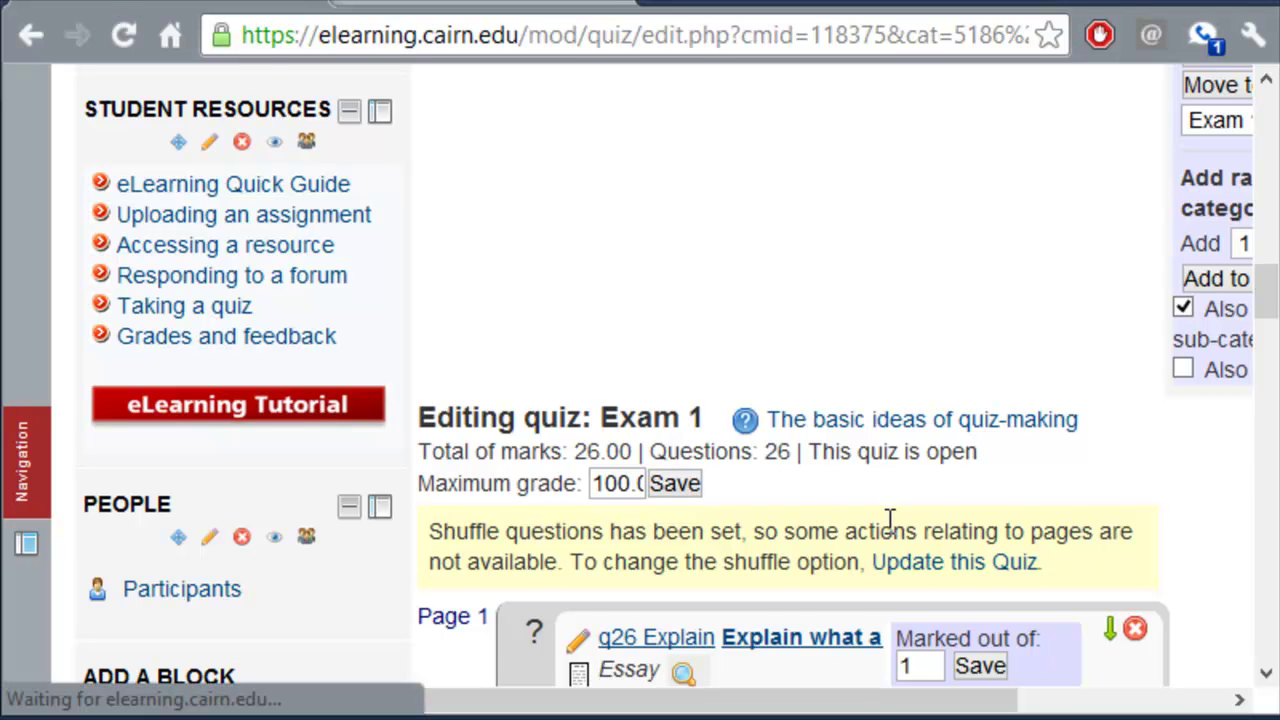
scroll(705, 320, down, 15)
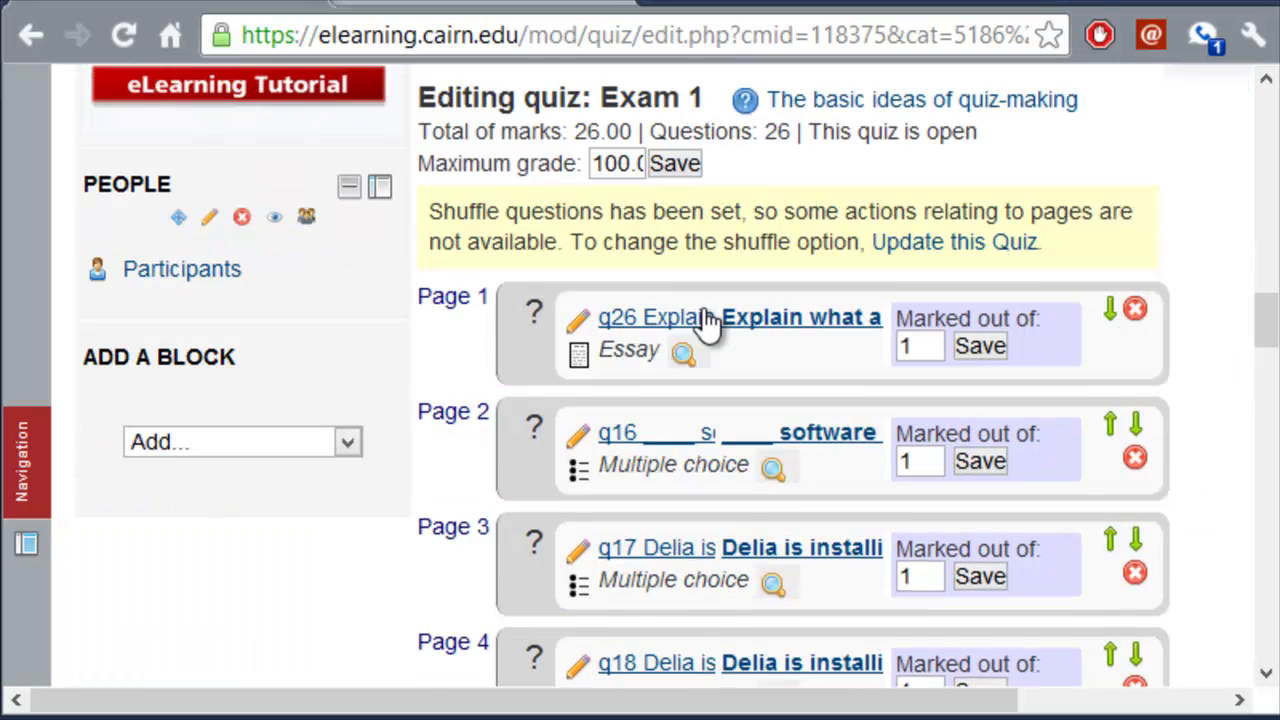
scroll(708, 355, down, 15)
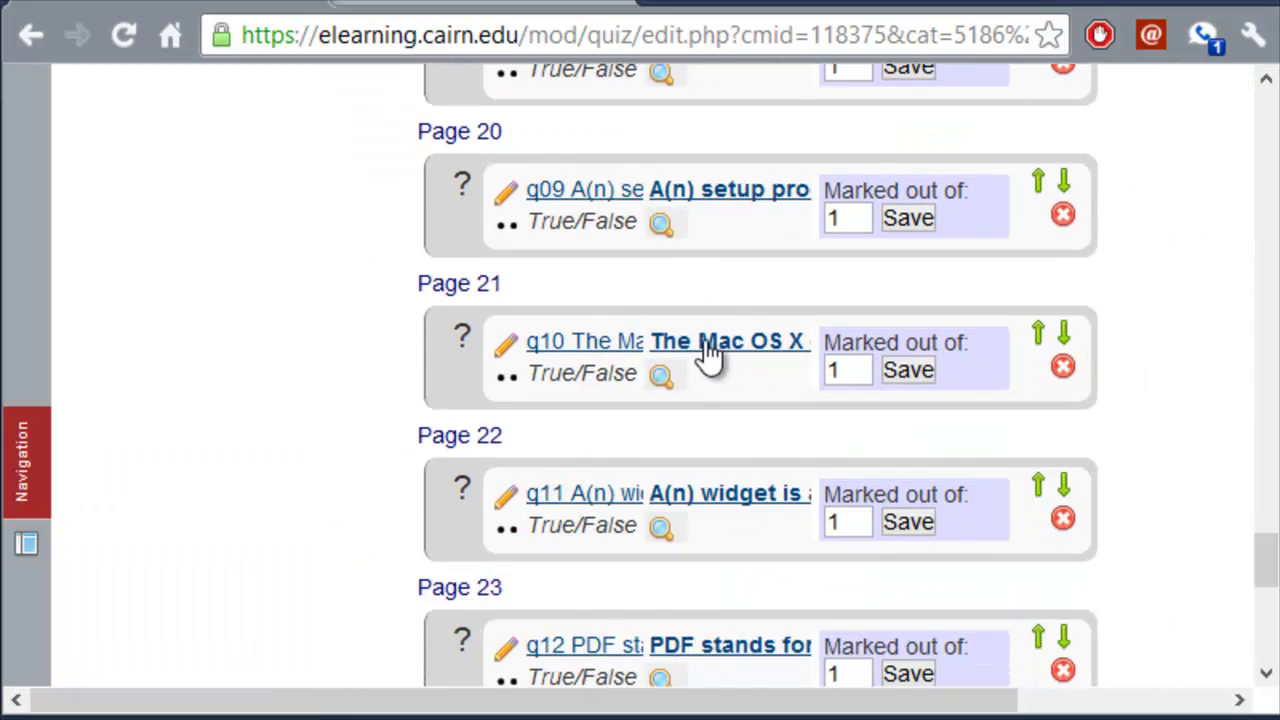
scroll(708, 360, up, 17)
scroll(706, 364, up, 15)
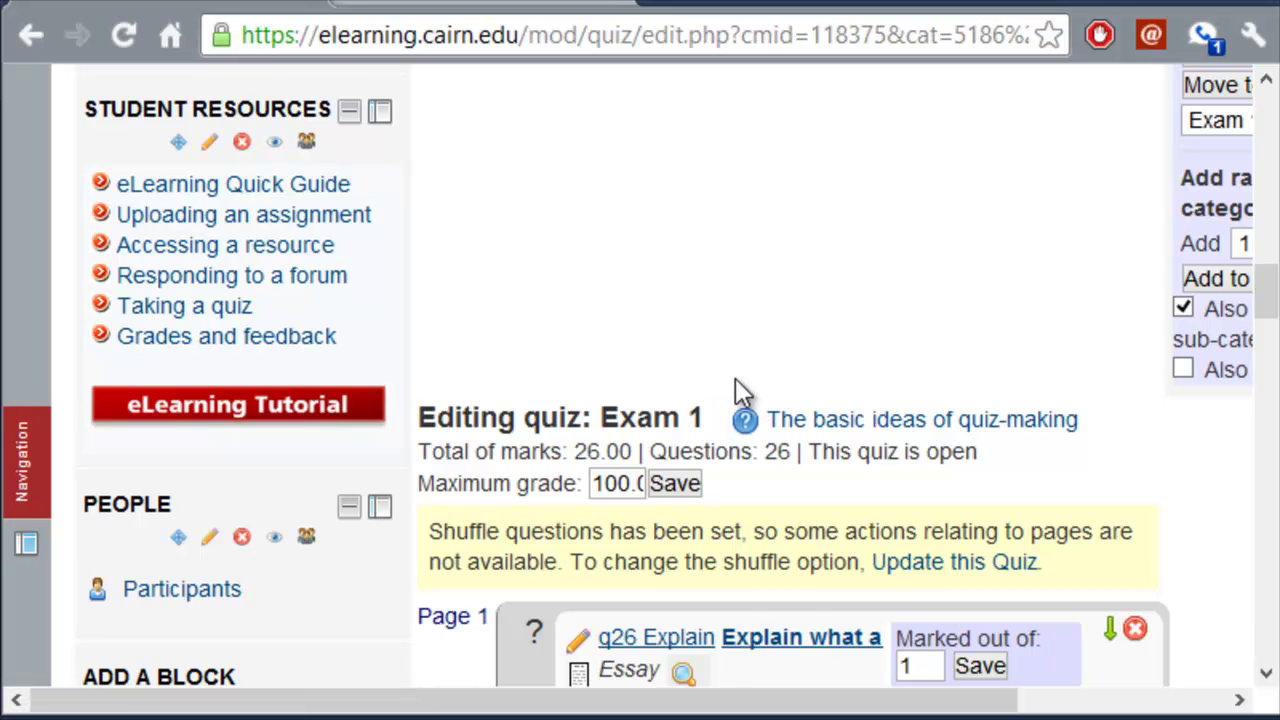
Step: Preview the Exam 1 quiz and advance from the first question to the second without answering
scroll(736, 390, up, 10)
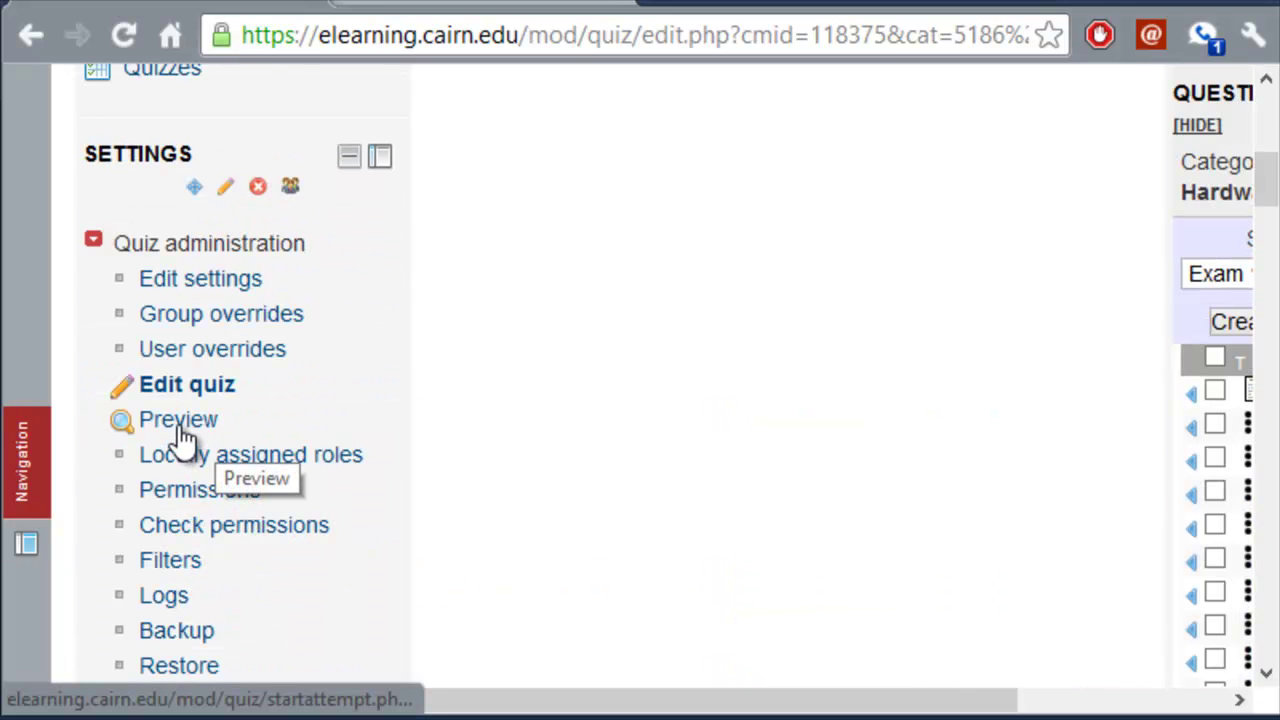
click(178, 422)
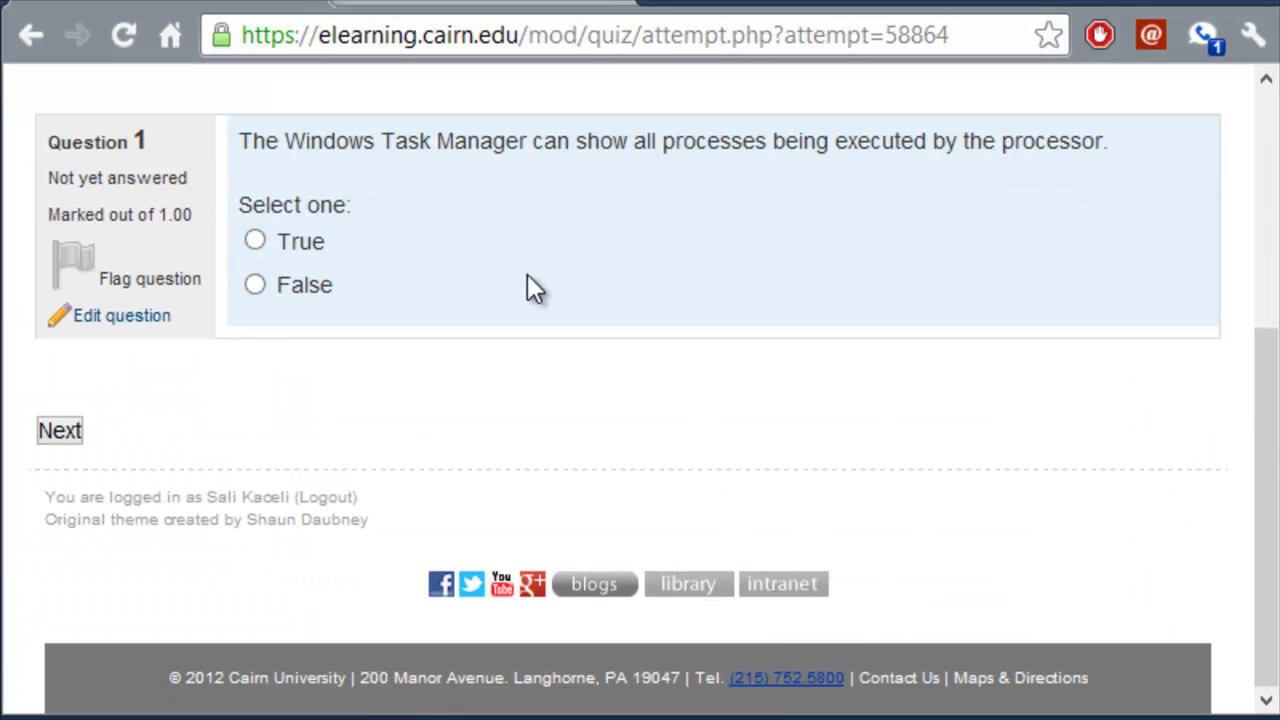
click(66, 432)
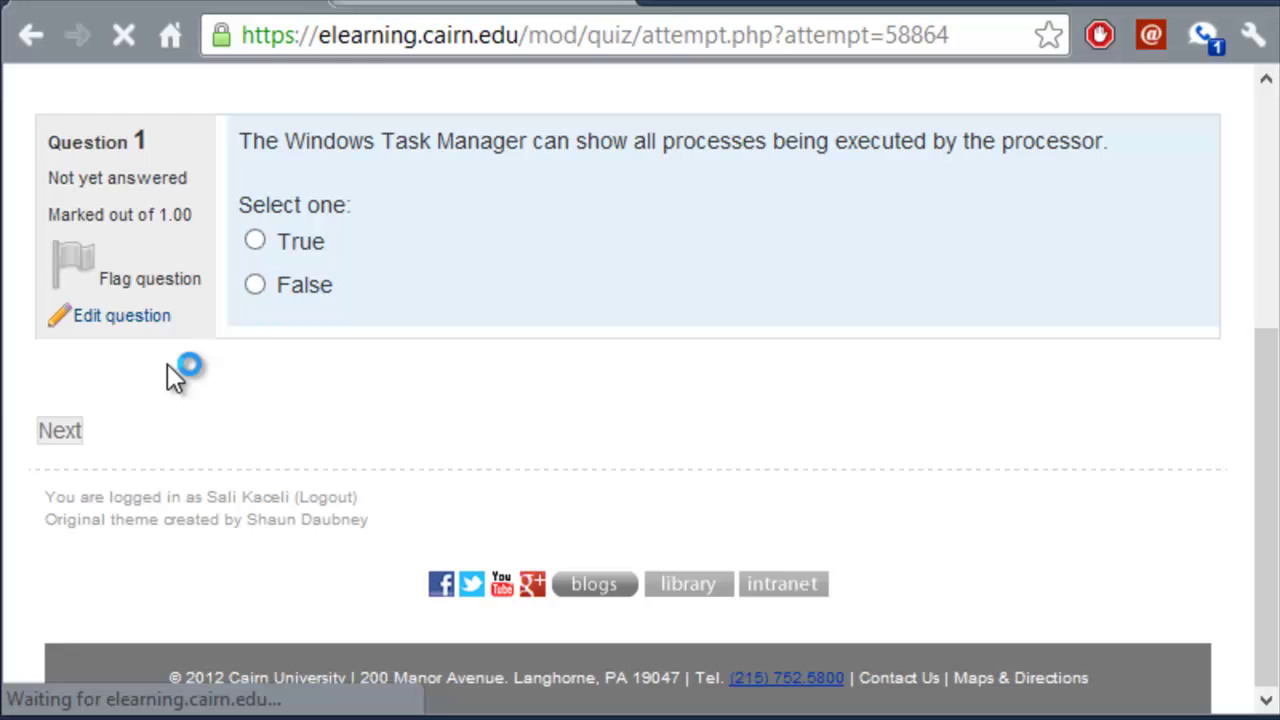
scroll(642, 537, down, 3)
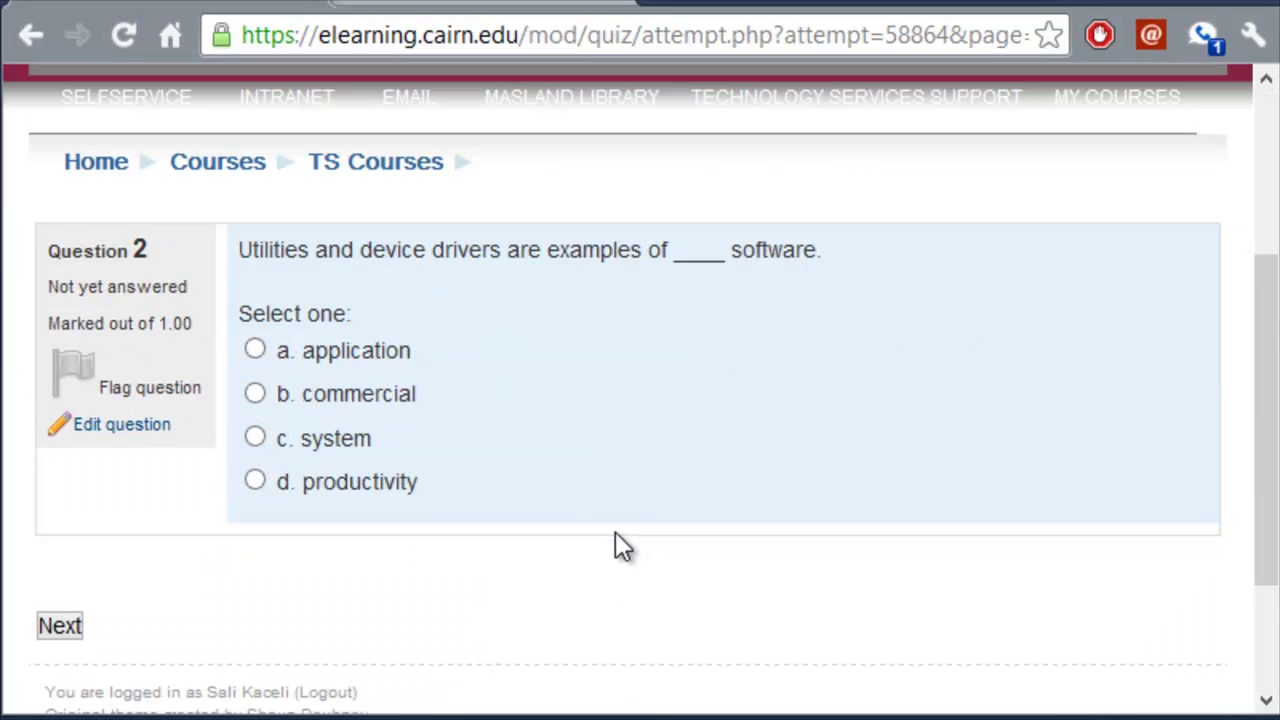